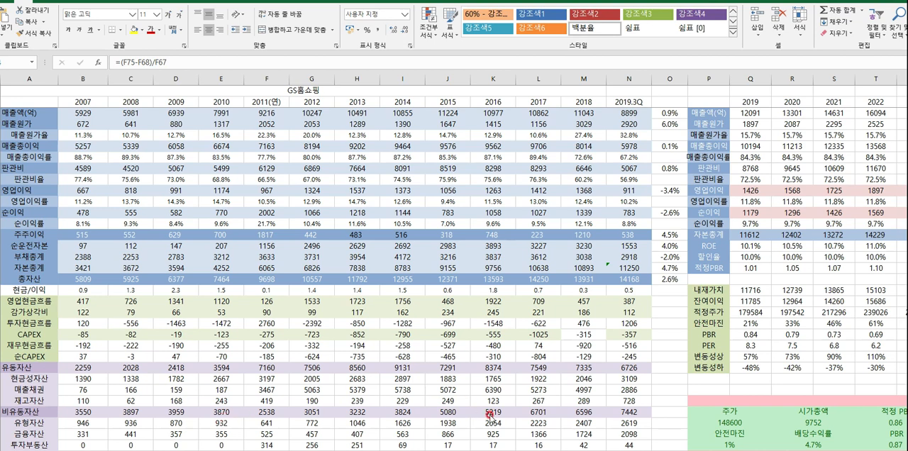
- Review the sales growth RATE formula in O3 and reduce its future-value average range to M3 alone
double_click(665, 113)
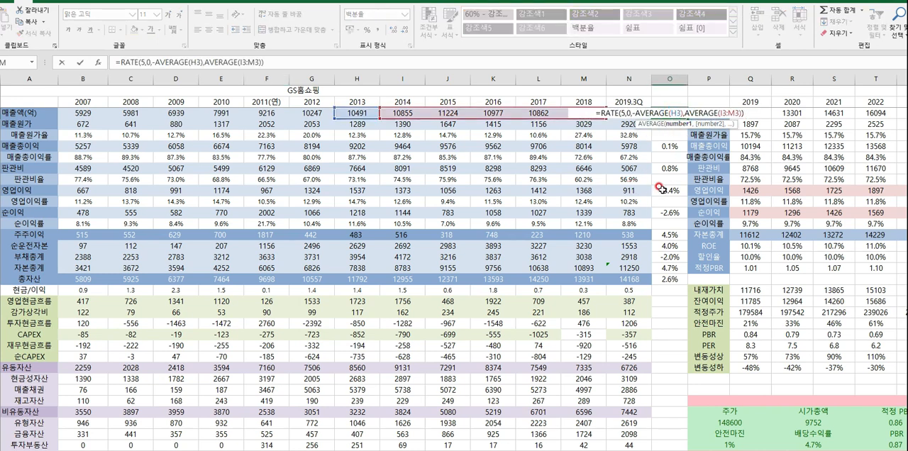
key("Escape")
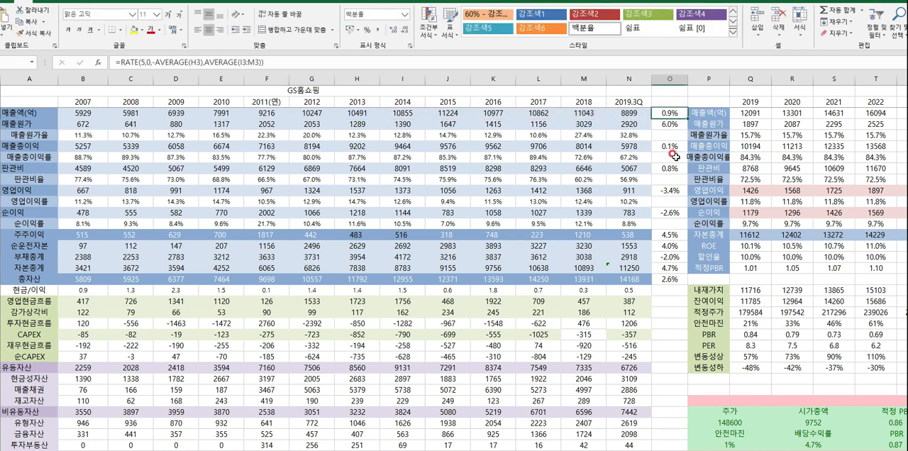
double_click(664, 114)
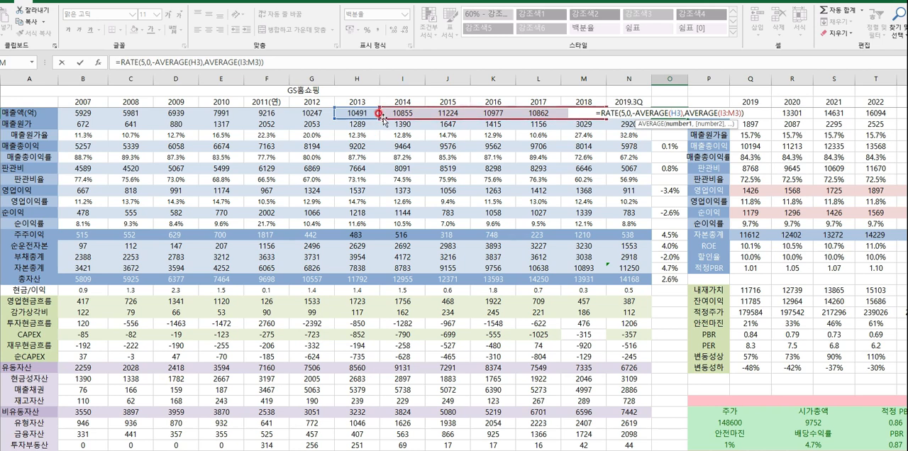
left_click_drag(379, 113, 565, 113)
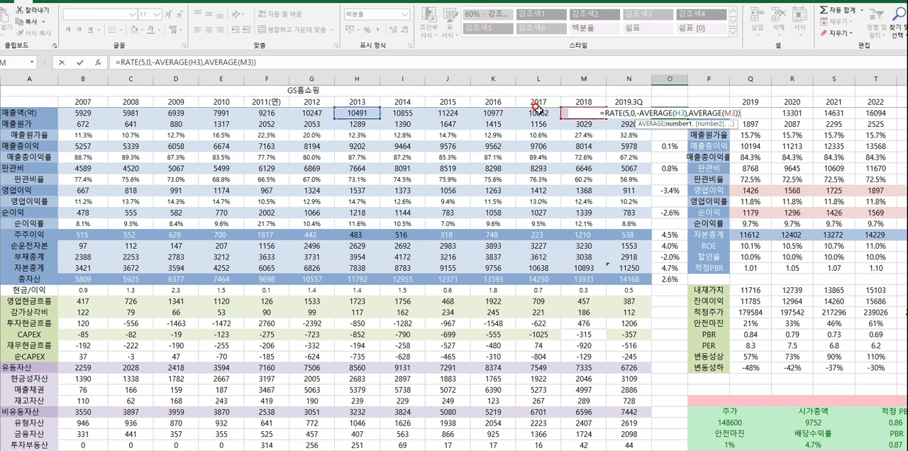
key("Return")
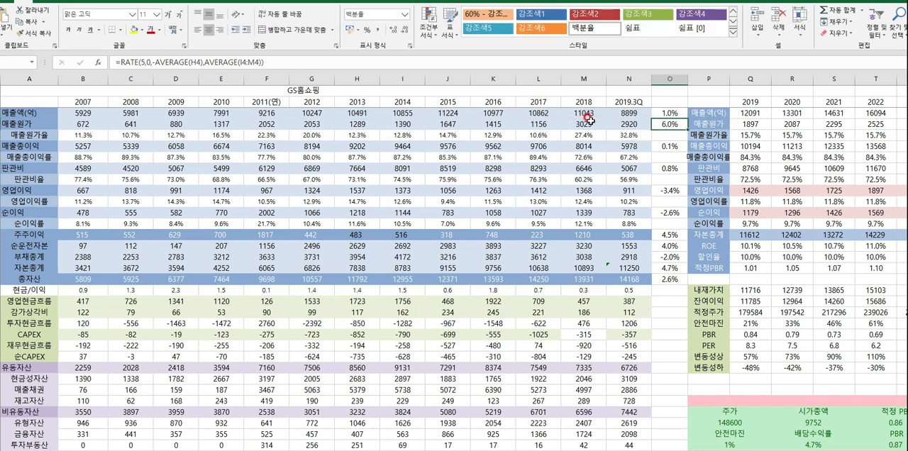
- Extend the future-value average range in the O3 sales growth formula back to I3:M3
double_click(670, 114)
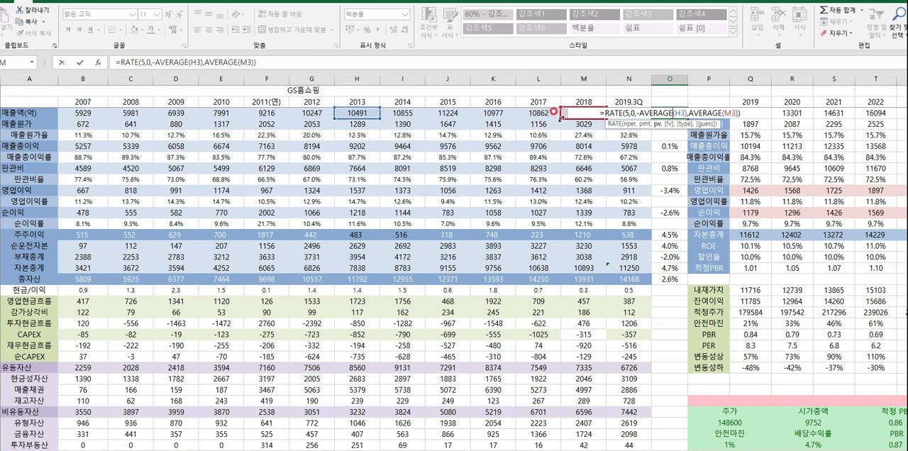
left_click_drag(553, 112, 401, 118)
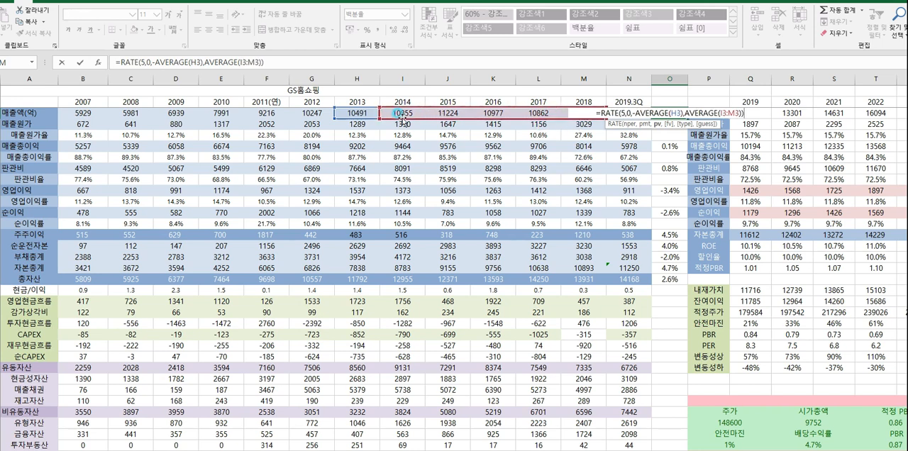
left_click(402, 114)
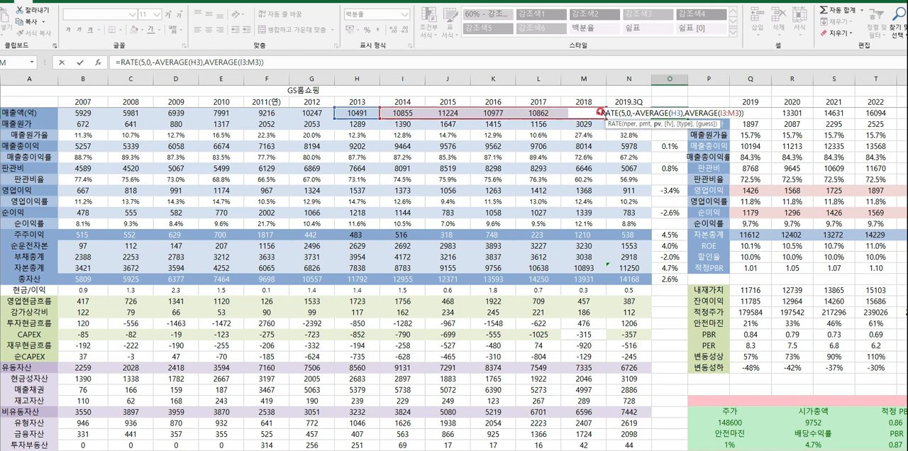
key("Return")
- Inspect the growth-rate formulas in column O, from sales (매출액) down to shareholder earnings (주주이익)
left_click(667, 112)
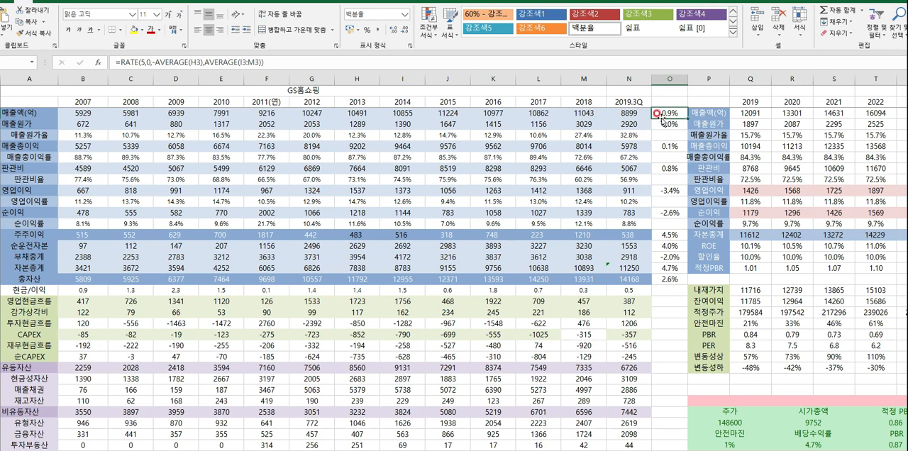
left_click_drag(663, 113, 669, 212)
left_click(665, 124)
left_click(670, 183)
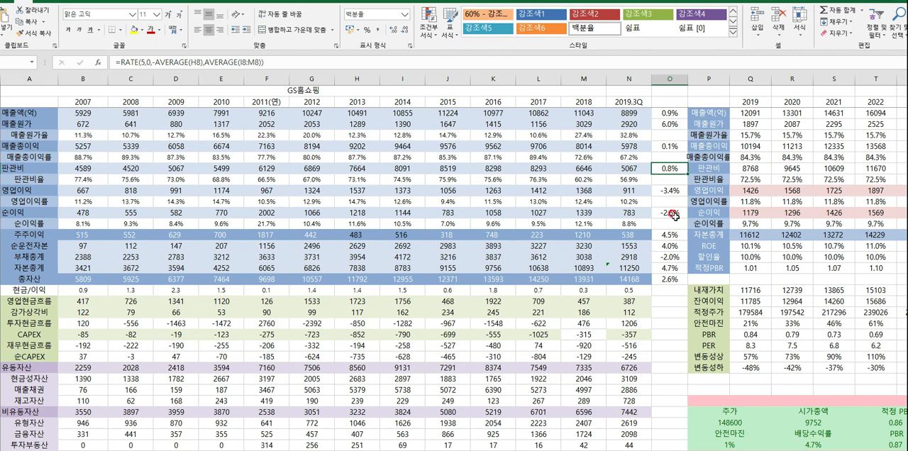
double_click(671, 229)
key("Escape")
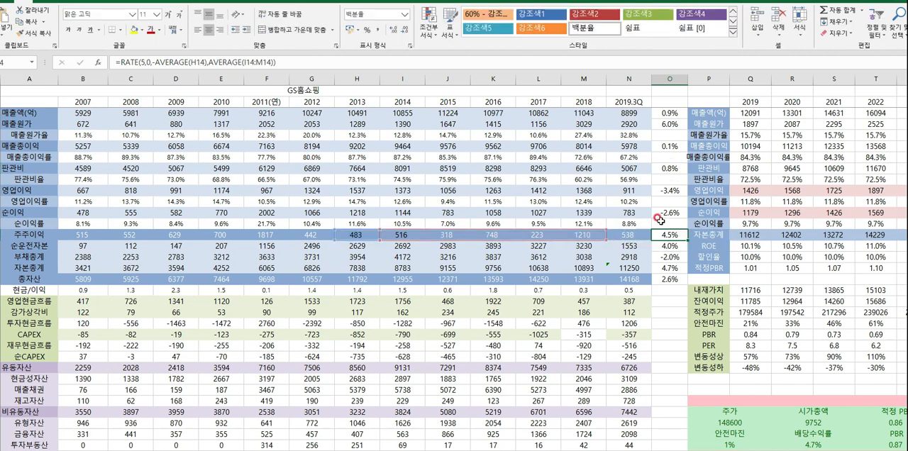
- Examine the 주주이익 row for 2007 to 2018 and the cells used by its 2018 formula
scroll(500, 231, "down", 2)
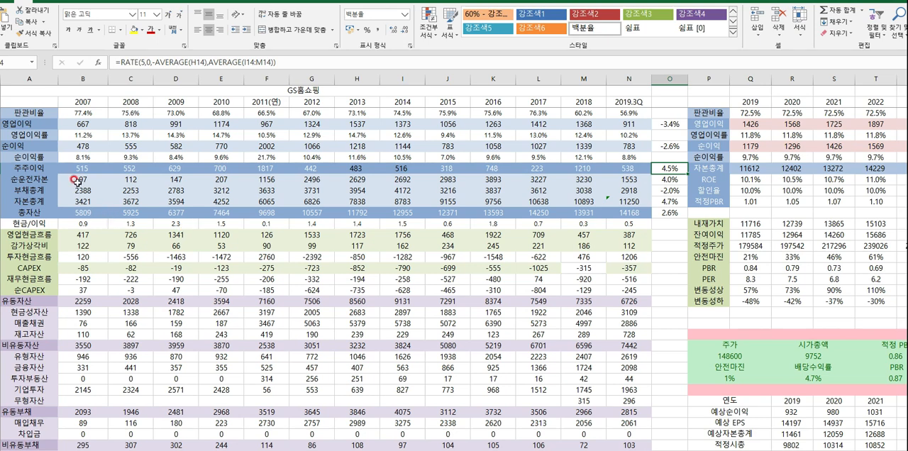
left_click_drag(79, 172, 586, 168)
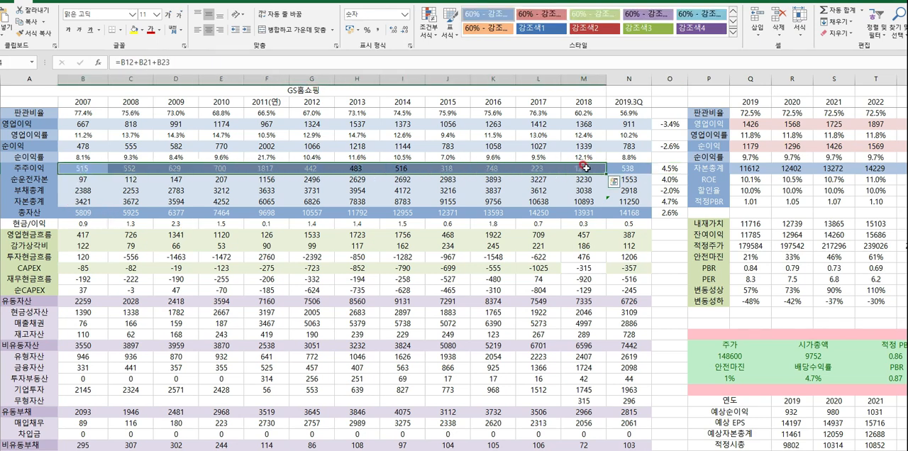
double_click(585, 168)
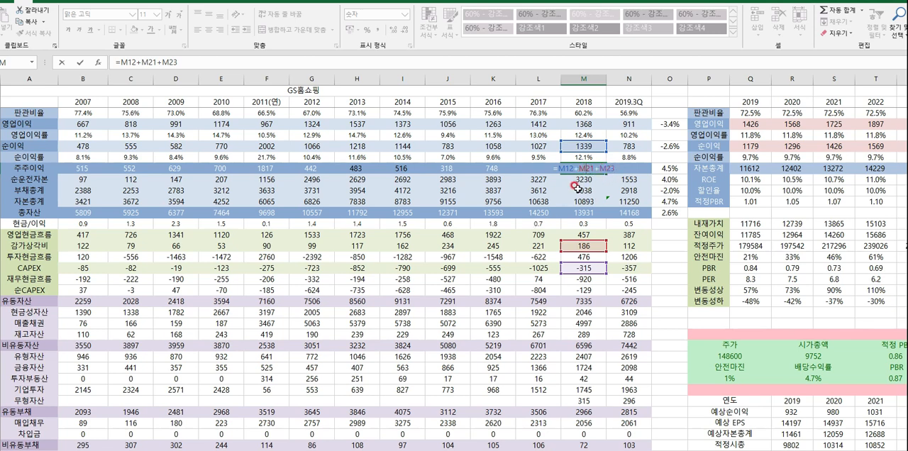
key("ctrl+Return")
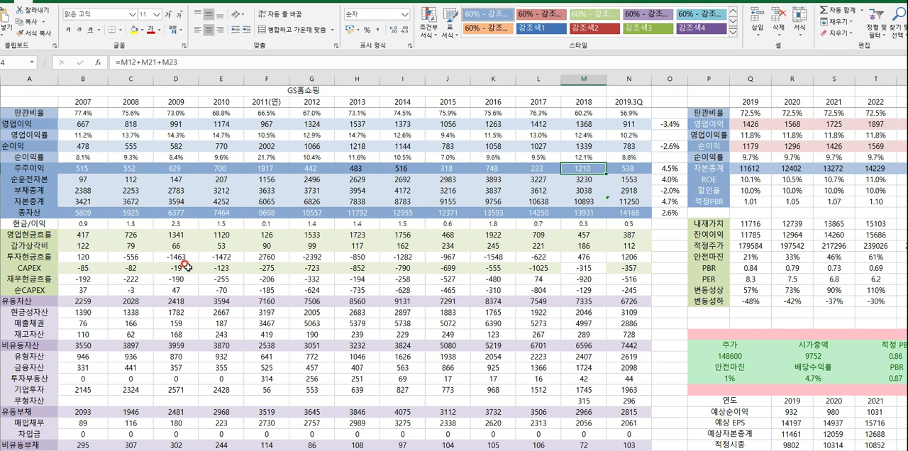
- Compare the CAPEX row with the operating cash flow and net income (순이익) rows across 2007 to 2019.3Q
left_click_drag(83, 268, 610, 268)
left_click_drag(538, 268, 642, 268)
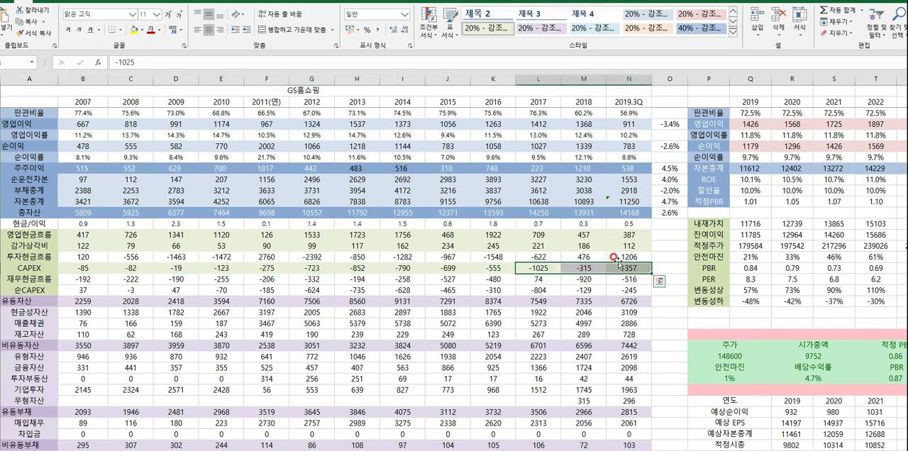
left_click(447, 234)
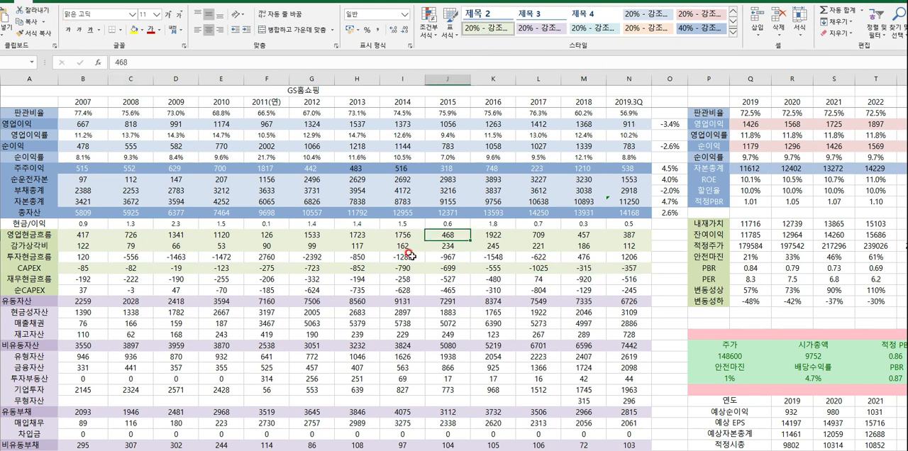
left_click_drag(83, 268, 600, 277)
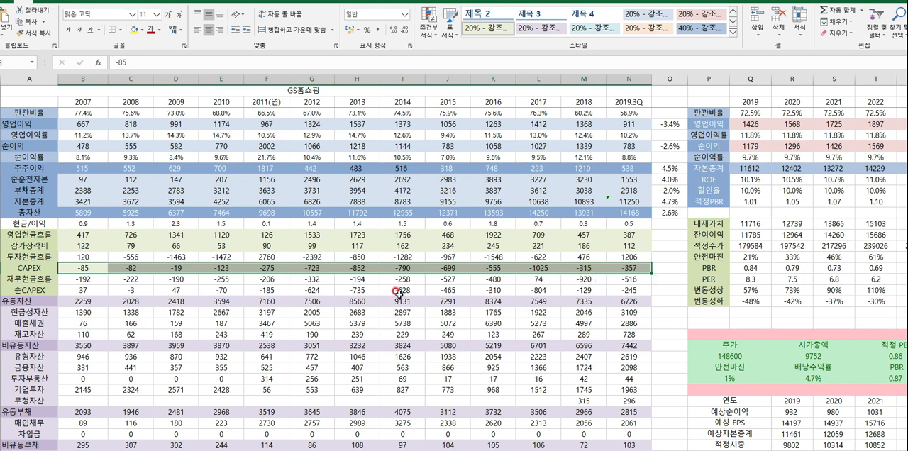
left_click_drag(78, 267, 618, 268)
left_click_drag(82, 146, 631, 147)
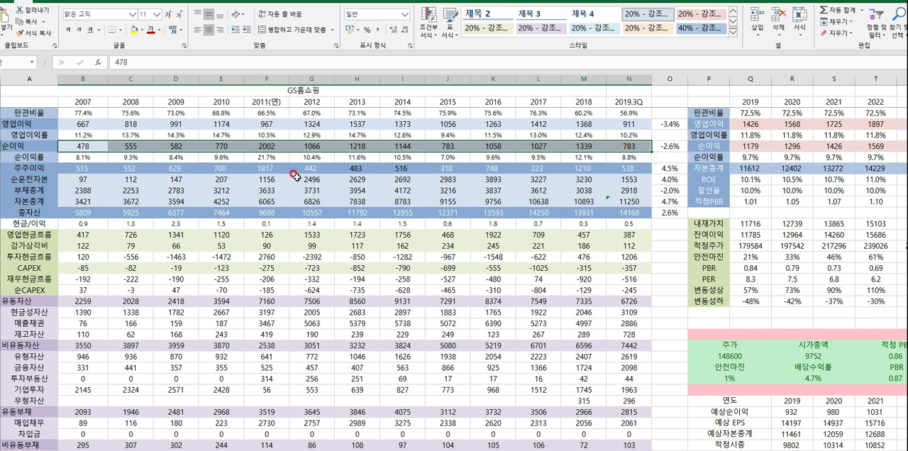
left_click(104, 268)
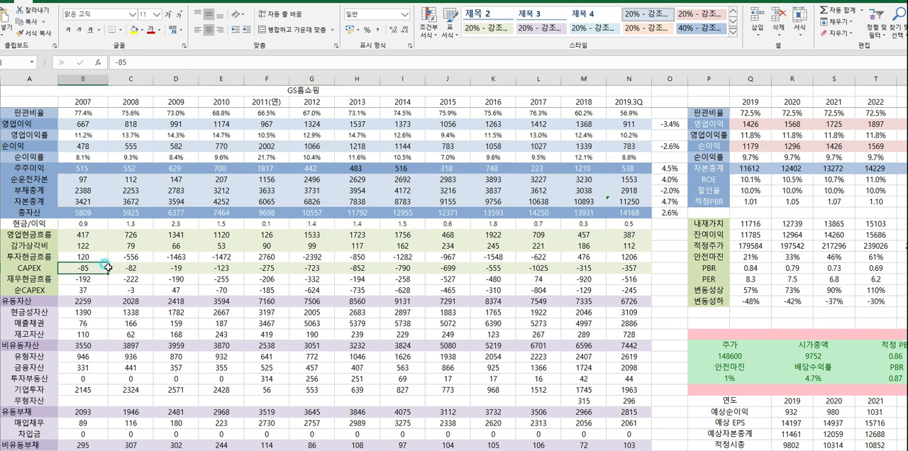
left_click_drag(106, 267, 623, 267)
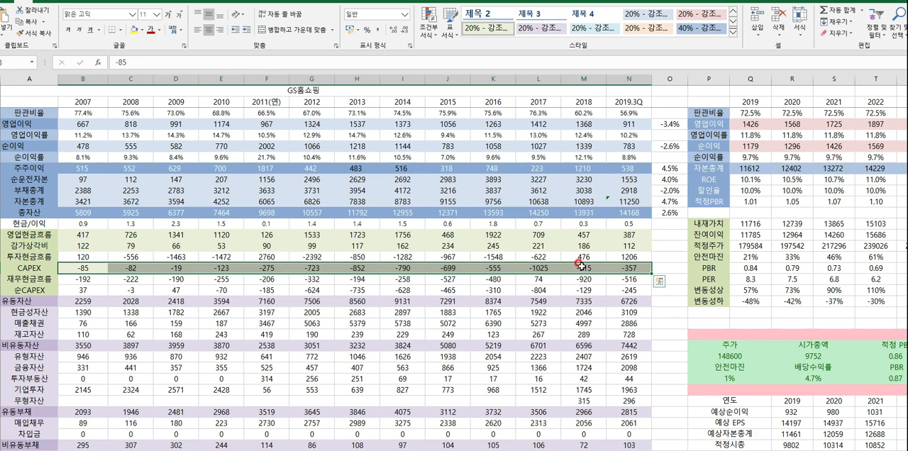
- Inspect the 2007 현금/이익 ratio formula and review the ratio row from 2007 to 2015
scroll(580, 264, "up", 2)
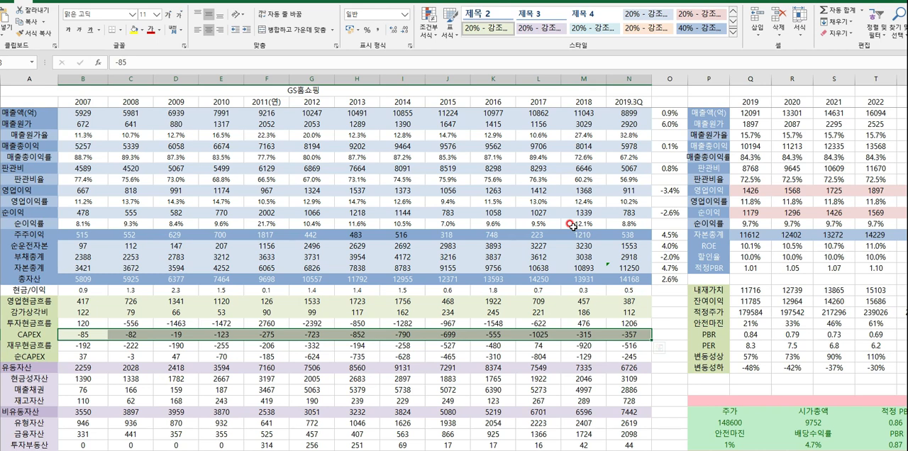
double_click(83, 290)
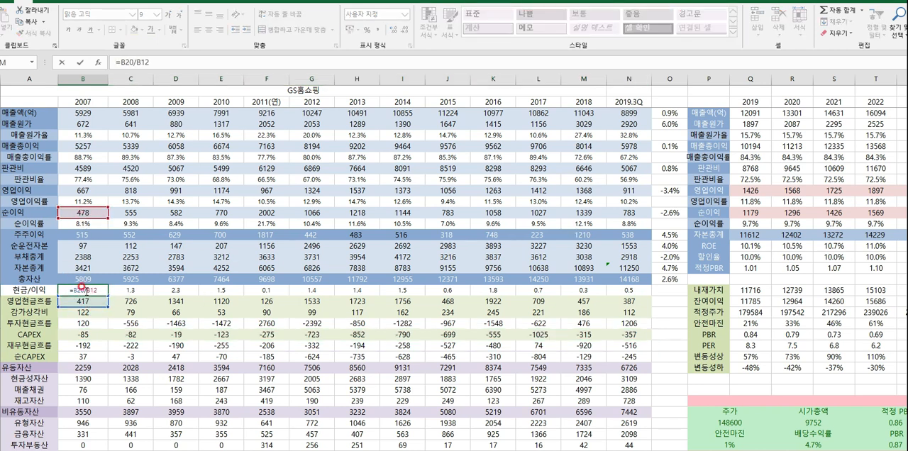
left_click(95, 310)
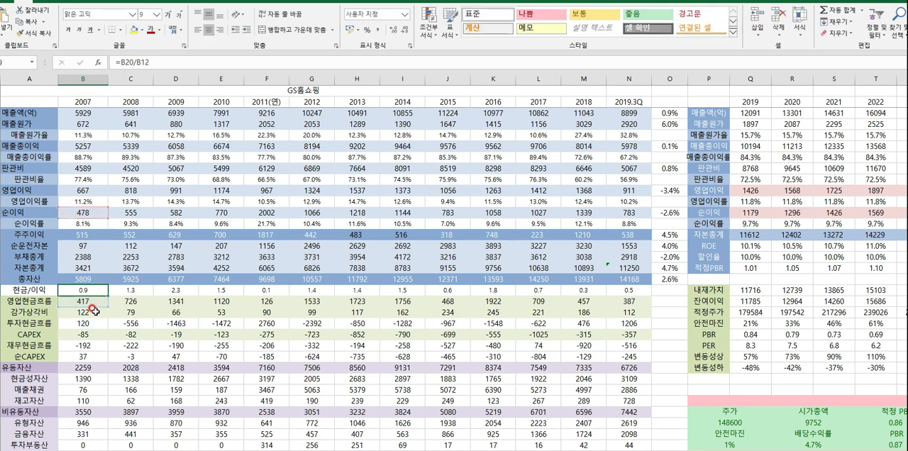
left_click_drag(85, 289, 445, 293)
left_click(594, 320)
left_click(491, 332)
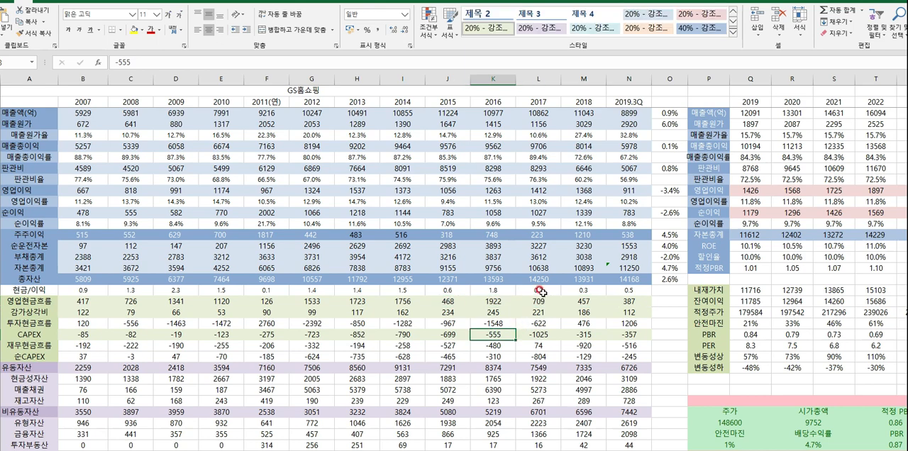
- Review the 현금/이익 ratios for 2017 to 2019.3Q alongside the 2018 investing cash flow and CAPEX cells
left_click_drag(541, 291, 625, 291)
left_click(587, 320)
left_click_drag(531, 292, 624, 293)
left_click(582, 334)
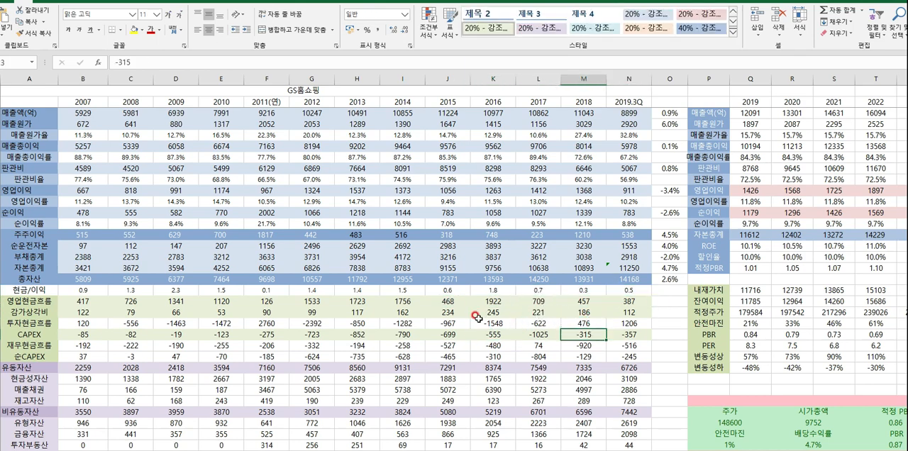
- Examine the 2007 순CAPEX formula and review the 순CAPEX row across 2007 to 2019.3Q
scroll(476, 317, "down", 2)
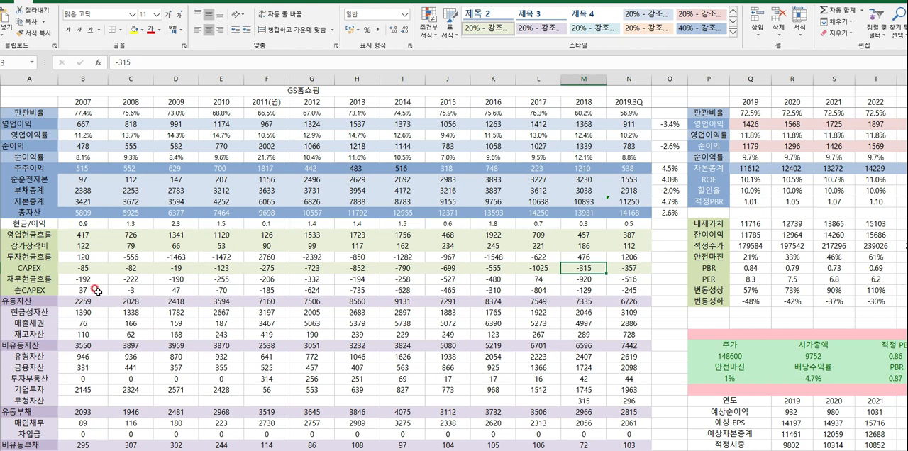
double_click(92, 289)
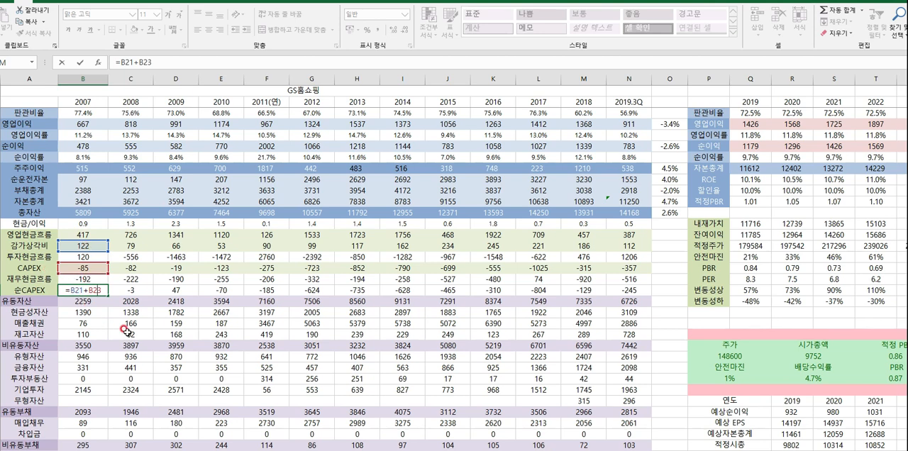
key("Escape")
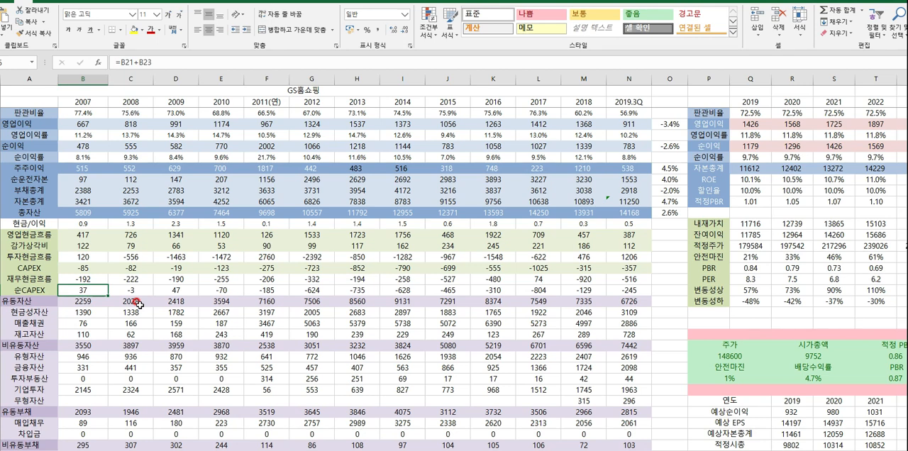
left_click(100, 280)
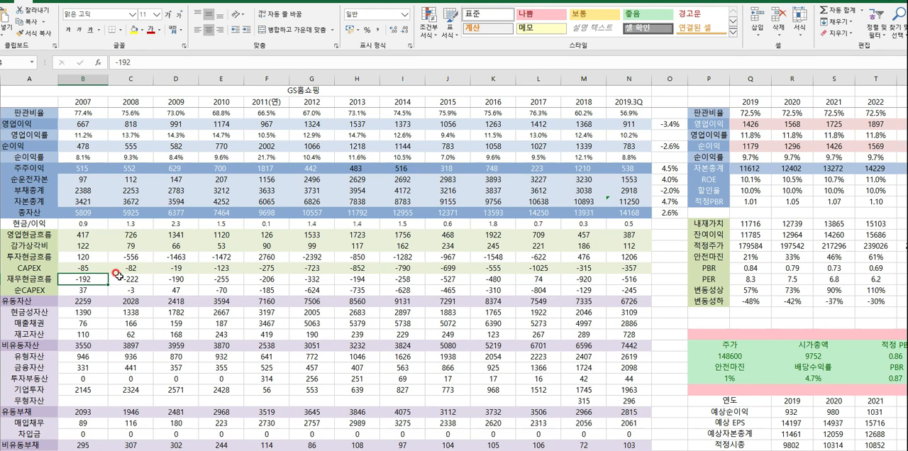
left_click_drag(83, 291, 596, 292)
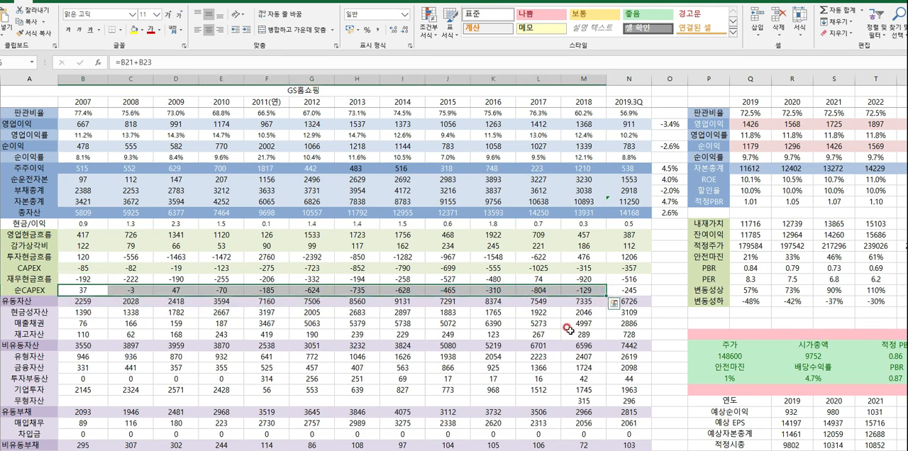
left_click(173, 310)
left_click_drag(85, 289, 614, 279)
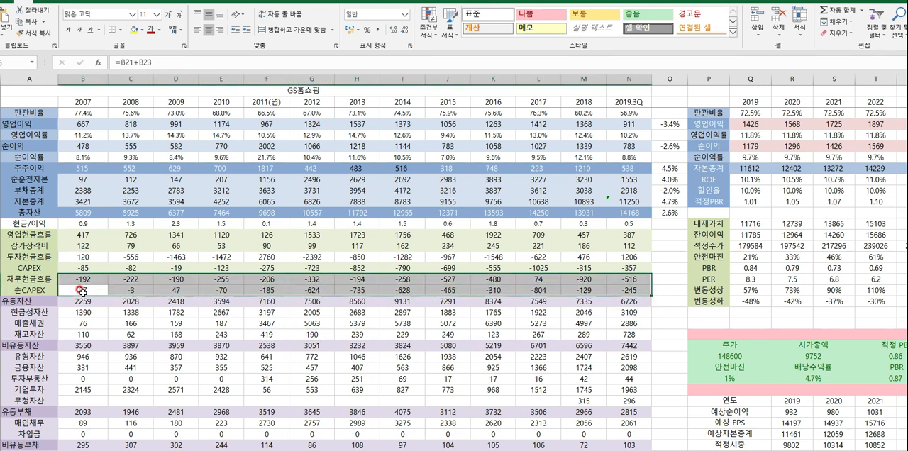
left_click_drag(81, 290, 627, 290)
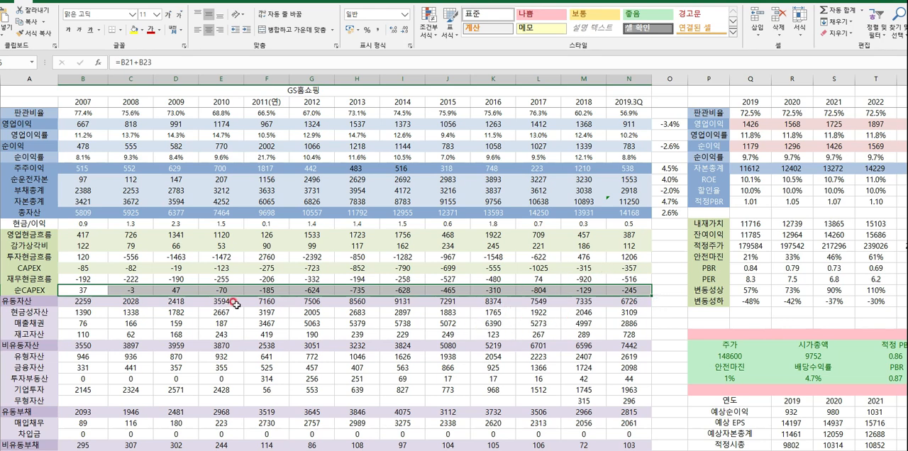
- Review the 현금성자산 (cash assets) row under current assets across 2007 to 2019.3Q
scroll(259, 306, "down", 2)
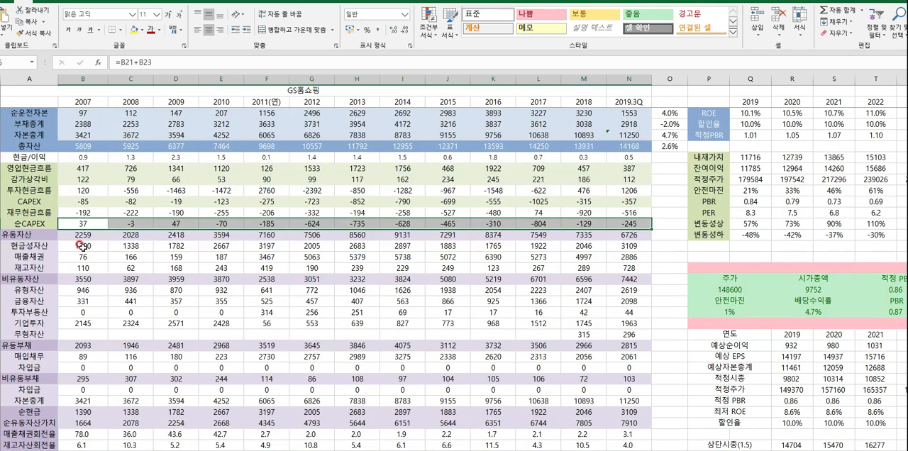
left_click_drag(82, 246, 312, 247)
left_click(281, 281)
left_click_drag(84, 246, 617, 246)
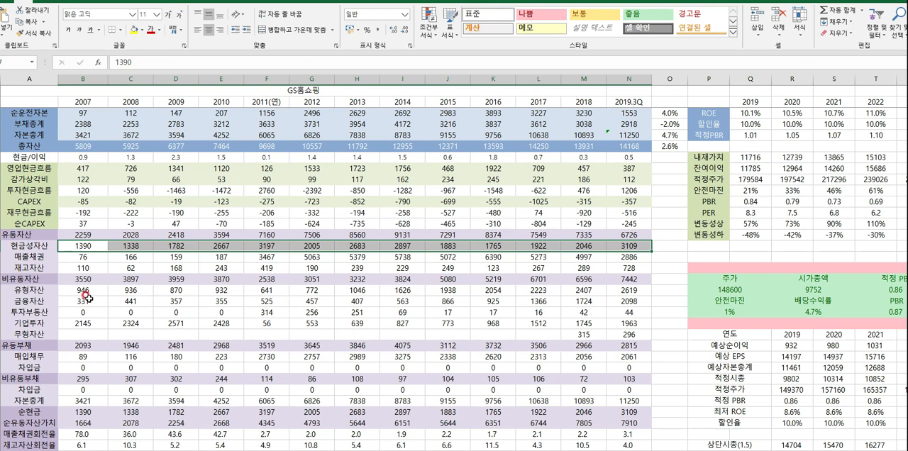
- Review the 유형자산 (tangible assets) row under non-current assets across 2007 to 2019.3Q
left_click_drag(84, 293, 614, 290)
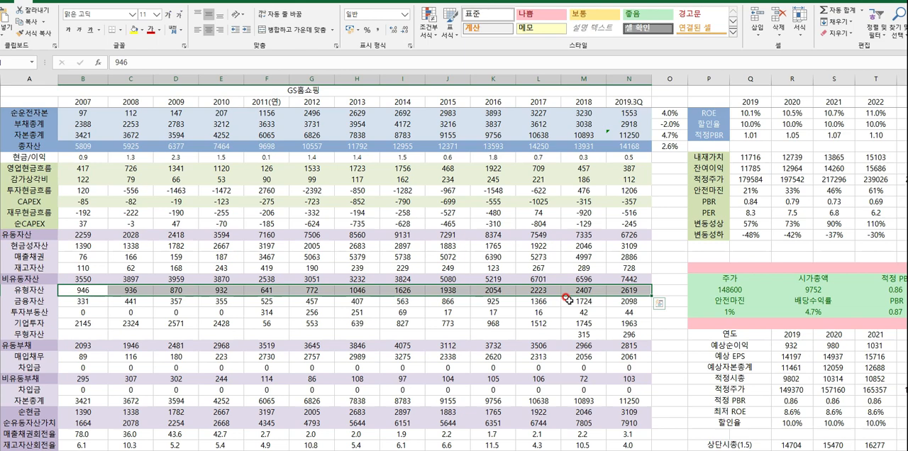
scroll(523, 296, "up", 4)
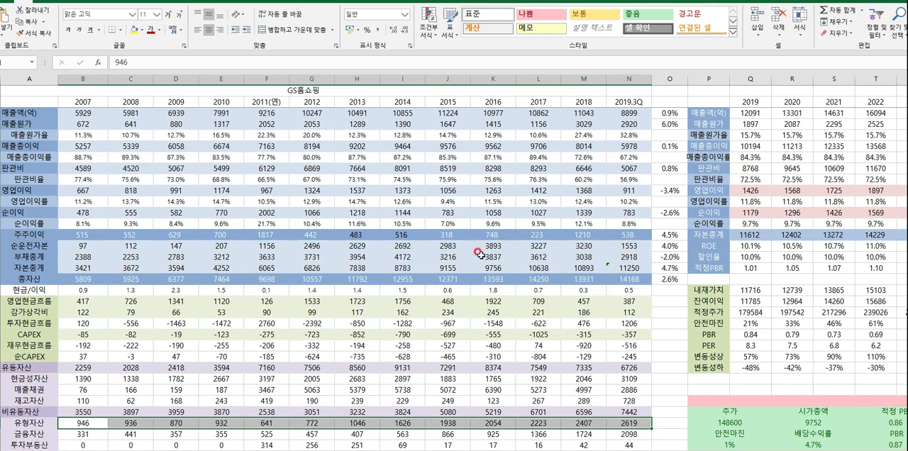
scroll(480, 305, "down", 4)
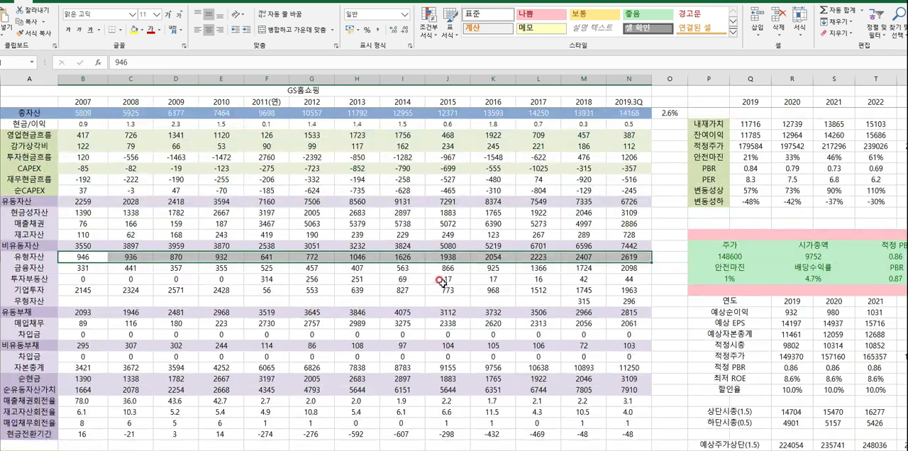
- Review the 순현금 (net cash) row across 2007 to 2019.3Q and the 배당총액 (total dividends) row for 2007 to 2018
scroll(468, 242, "down", 2)
scroll(468, 242, "down", 3)
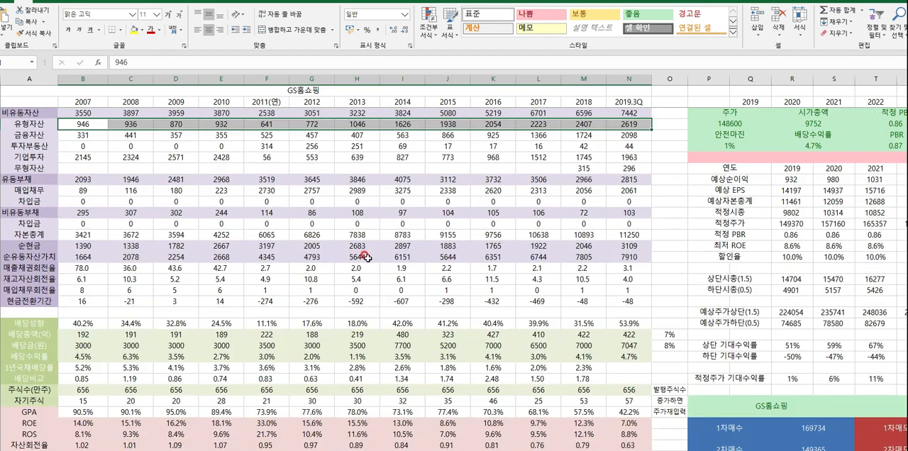
left_click_drag(85, 246, 638, 246)
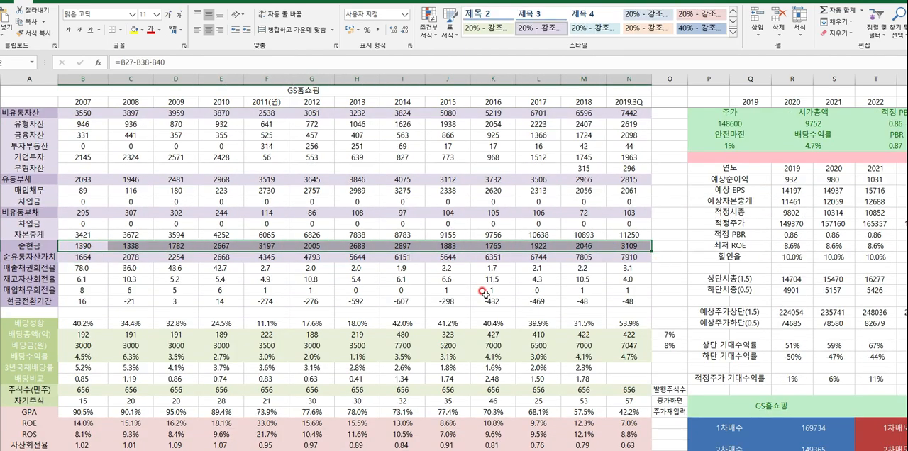
left_click_drag(85, 246, 599, 247)
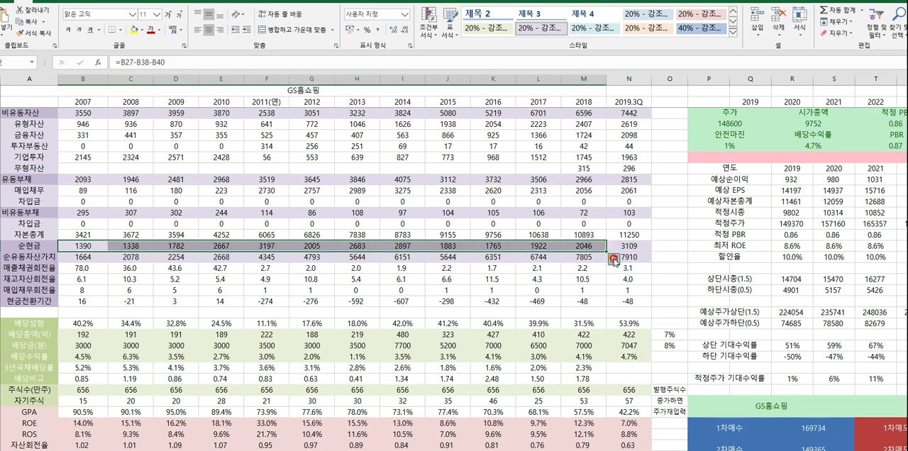
mouse_move(85, 333)
left_mouse_down()
mouse_move(614, 335)
mouse_move(79, 335)
left_mouse_up()
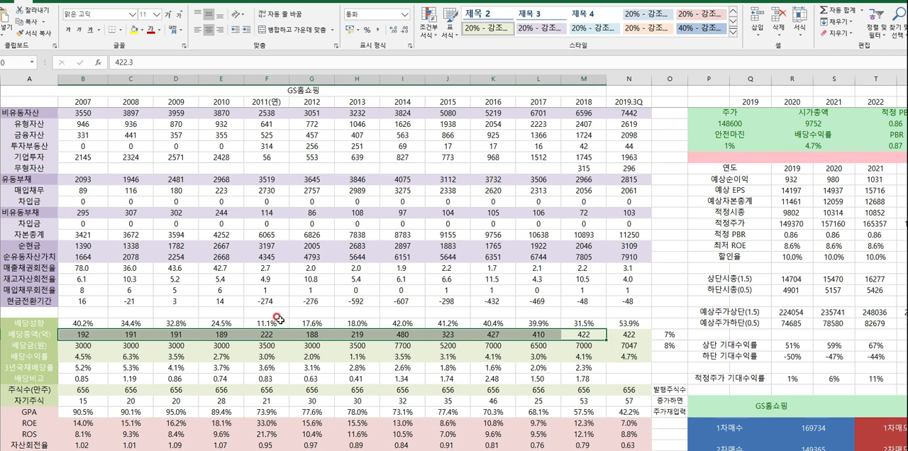
- Rename the GPA row label as ROA
scroll(278, 320, "down", 2)
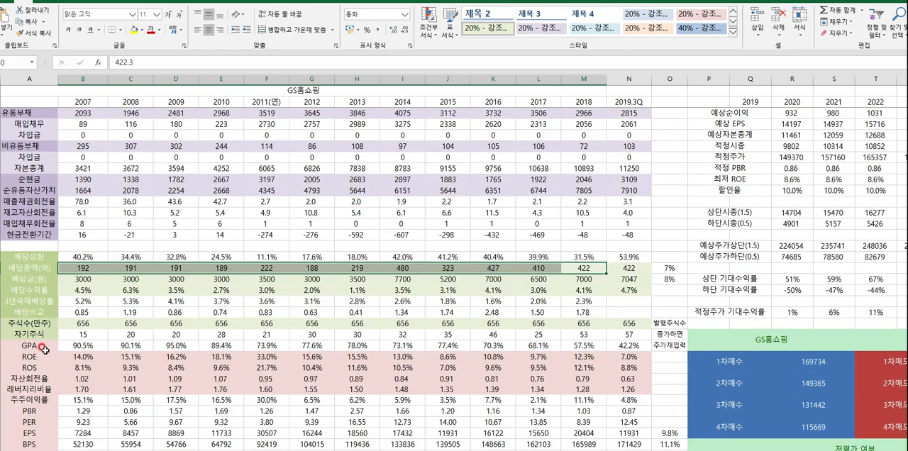
left_click(48, 348)
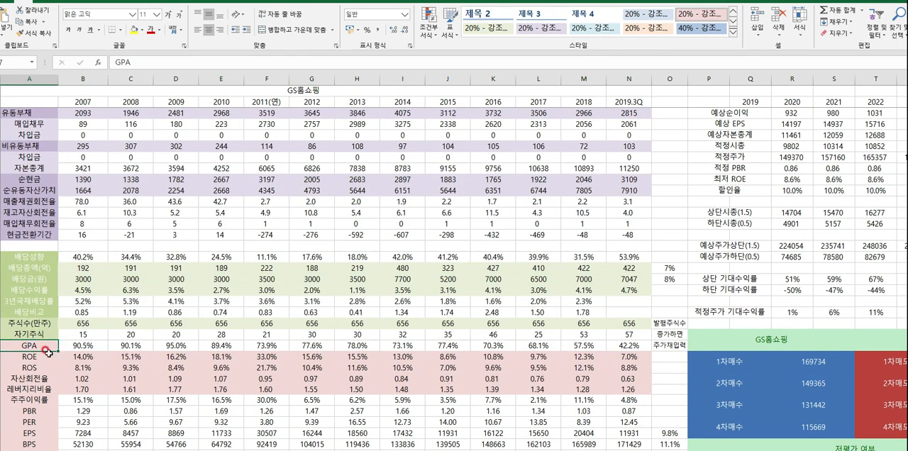
type("ROA")
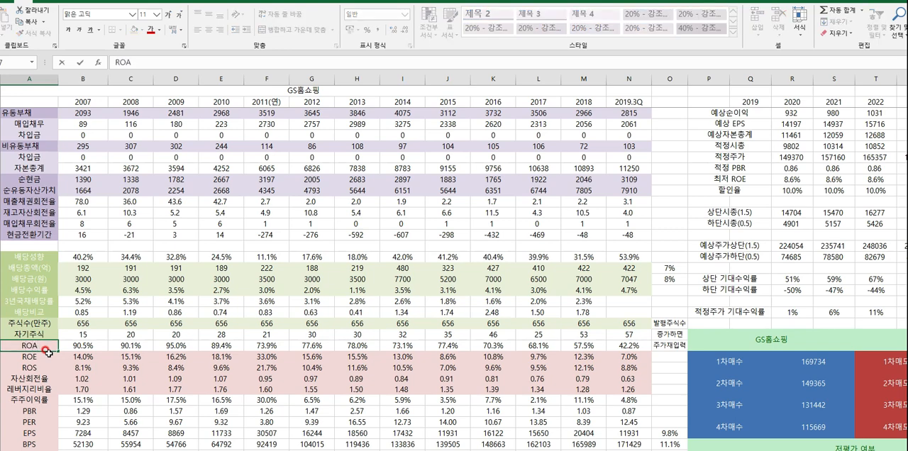
- Change the 2007 ROA formula to =B12/B18 so it divides 순이익 by 총자산, and fill it across to 2019.3Q
double_click(87, 350)
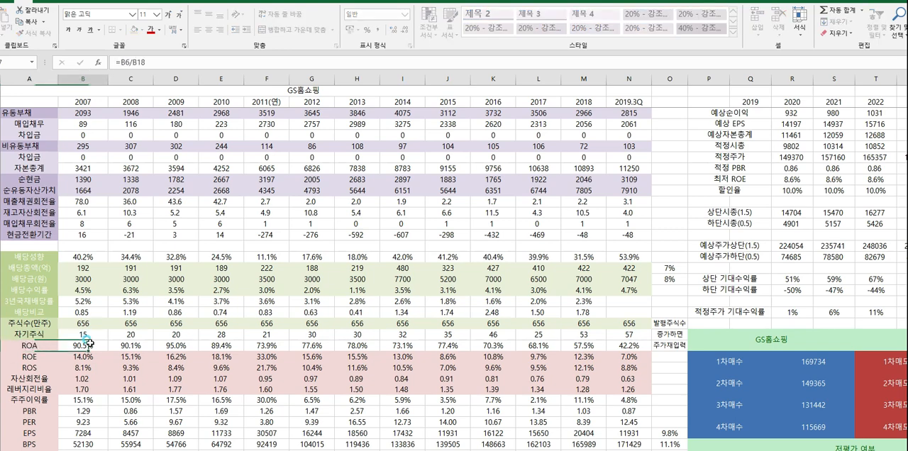
scroll(114, 323, "up", 12)
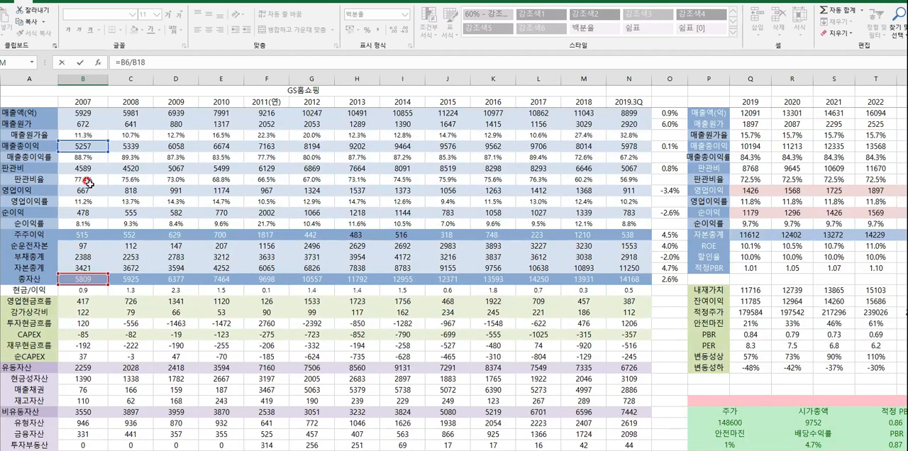
left_click(88, 212)
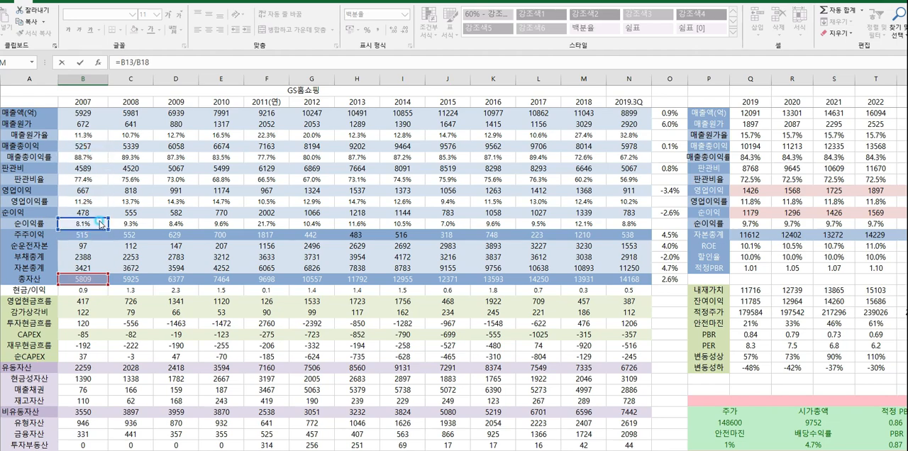
left_click(104, 210)
key("Return")
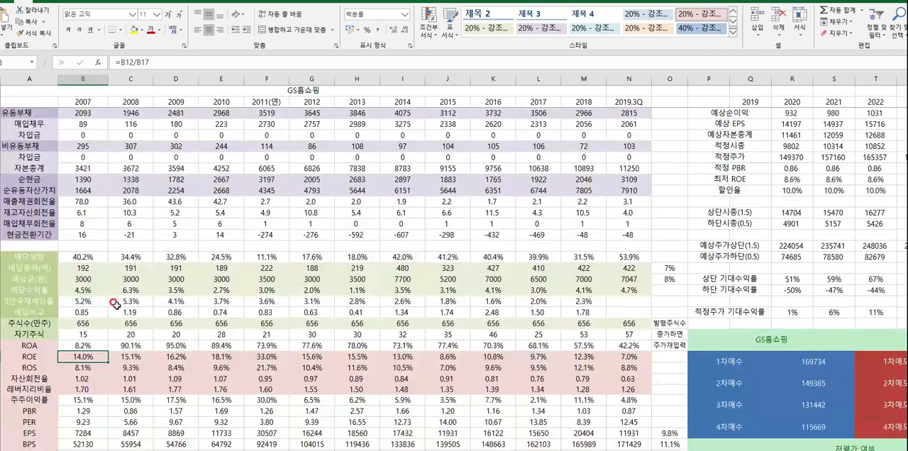
left_click(83, 344)
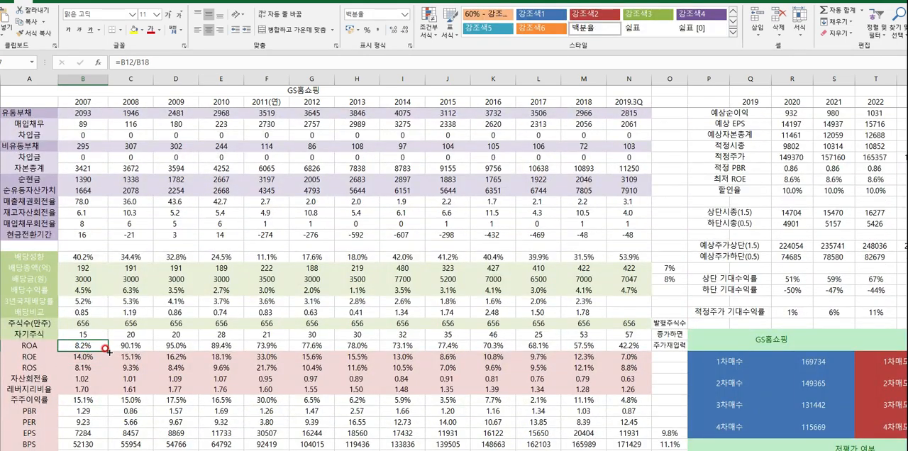
left_click_drag(106, 350, 633, 350)
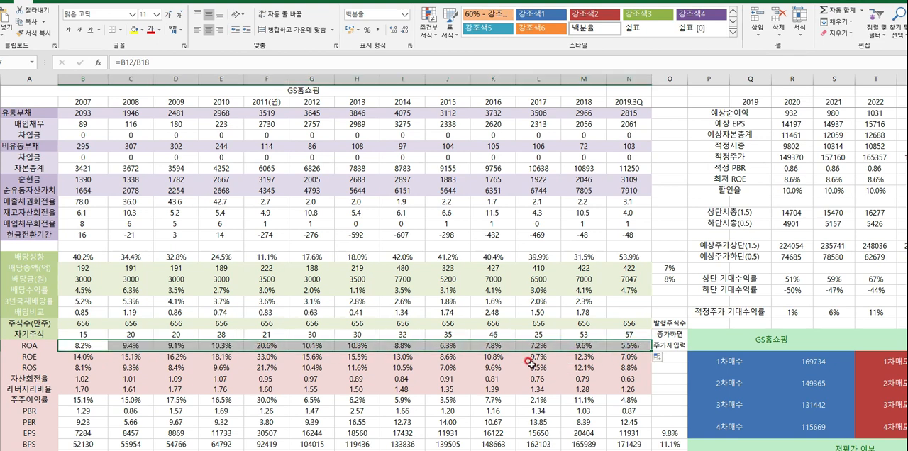
- Review the ROE row across 2007 to 2018
left_click(163, 367)
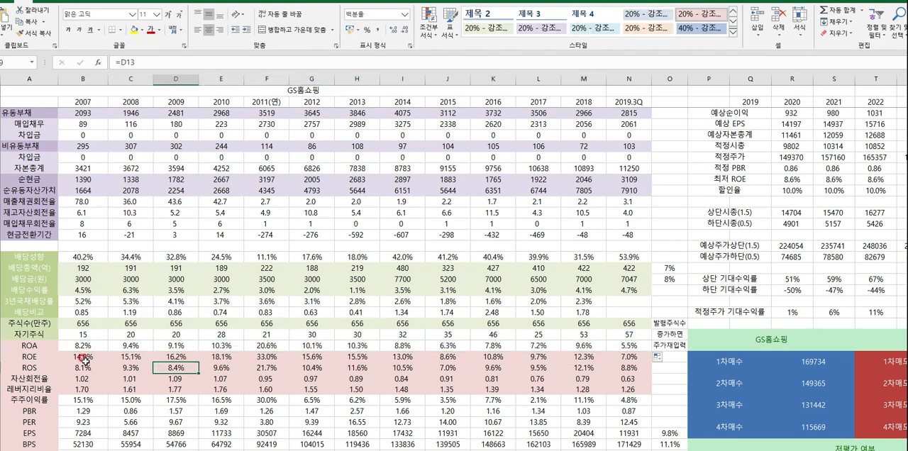
left_click_drag(84, 358, 569, 357)
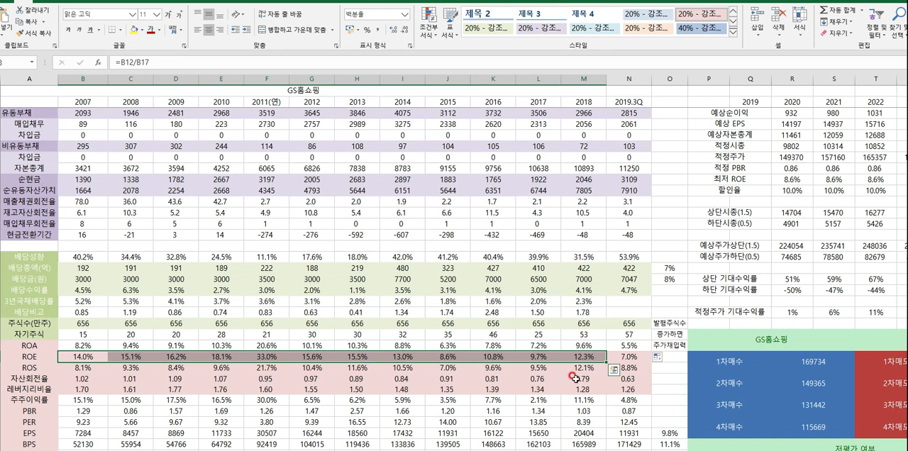
scroll(411, 354, "down", 2)
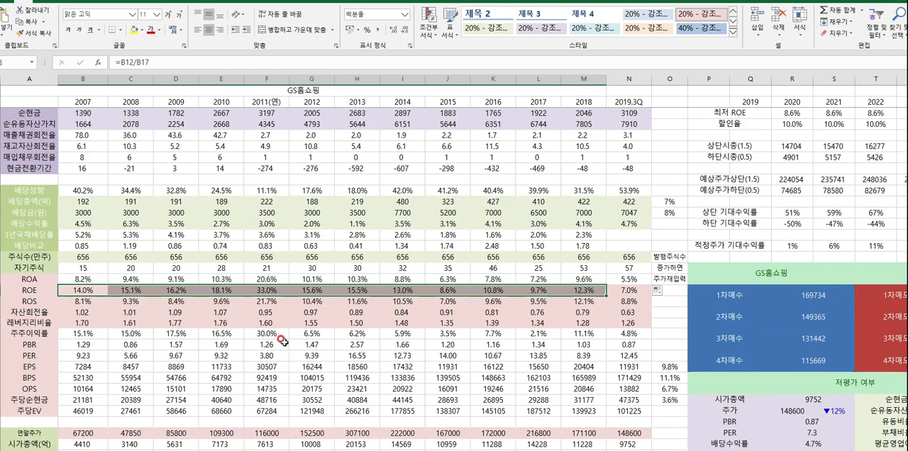
- Examine the 2007 매출채권회전율 (receivables turnover) formula and review its row through 2018
scroll(283, 341, "up", 4)
left_click(78, 270)
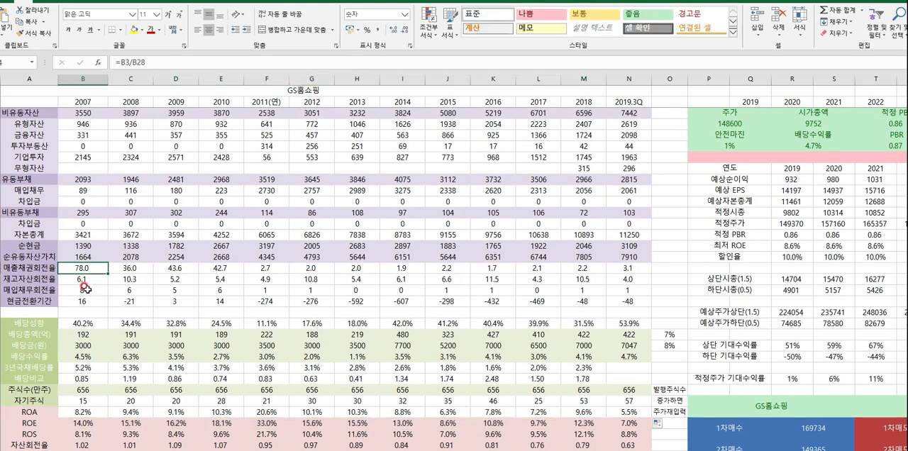
left_click_drag(91, 270, 564, 269)
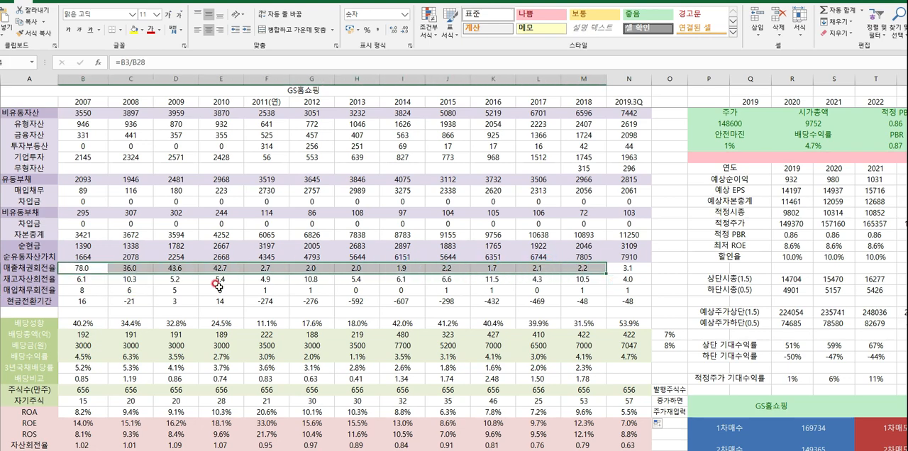
- Inspect the cells referenced by the 2018 매출채권회전율 formula, leaving the formula as it is
double_click(583, 268)
scroll(578, 303, "up", 7)
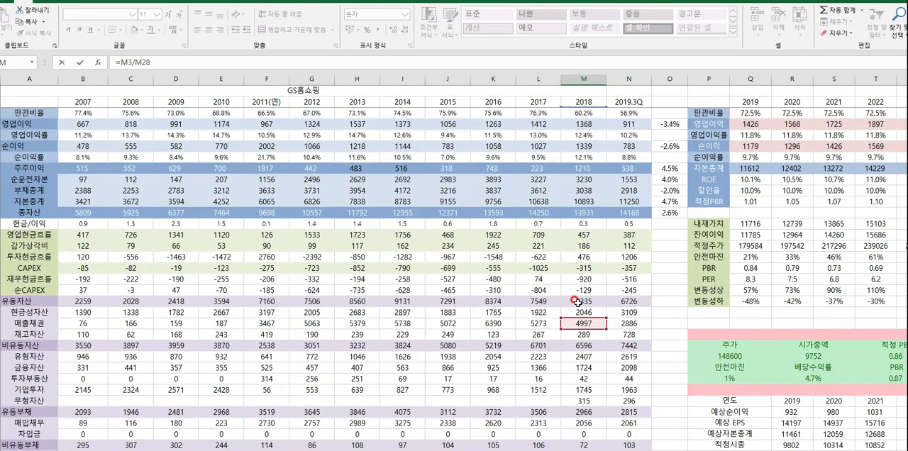
scroll(577, 303, "up", 2)
scroll(578, 303, "down", 3)
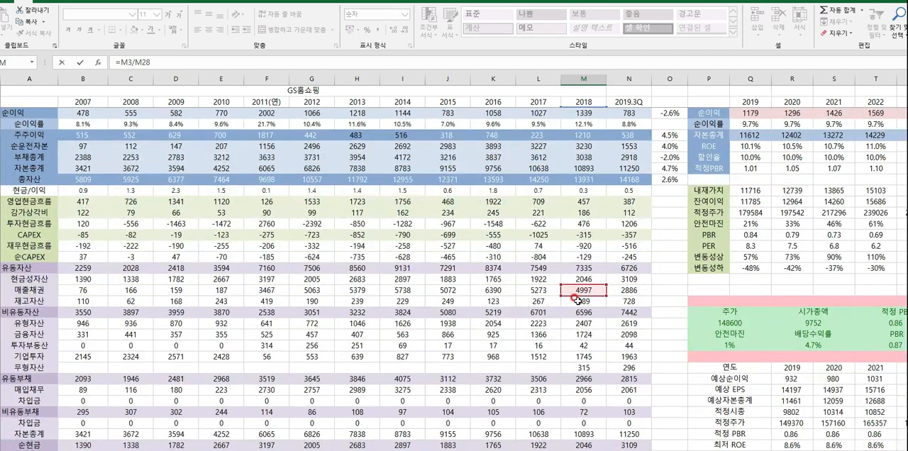
key("Escape")
scroll(558, 309, "down", 3)
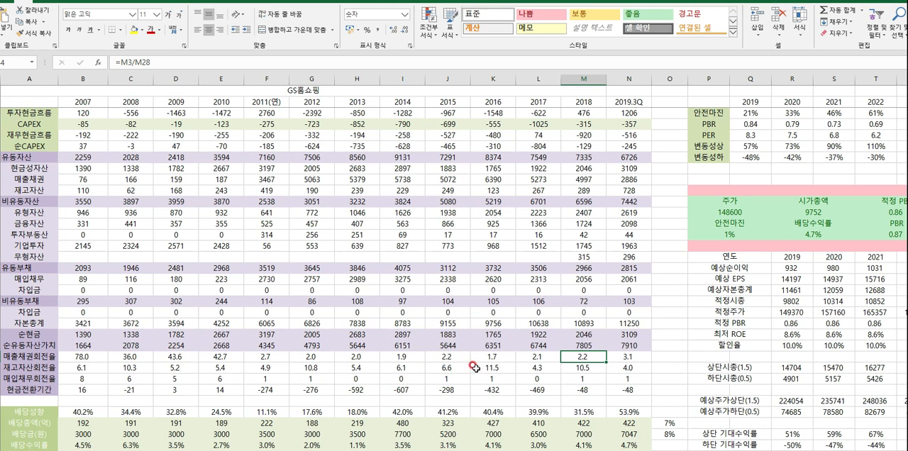
- Review the 매출채권회전율 values for 2013 to 2018
left_click_drag(353, 356, 562, 356)
left_click(531, 381)
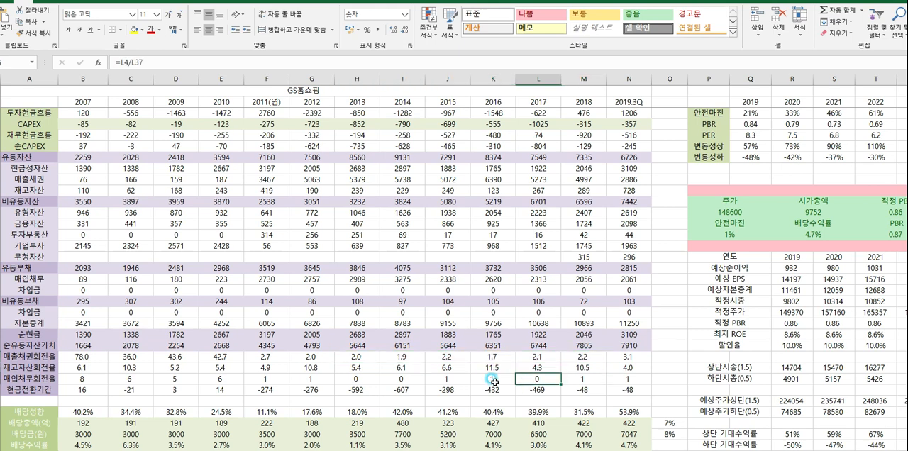
left_click_drag(360, 360, 584, 358)
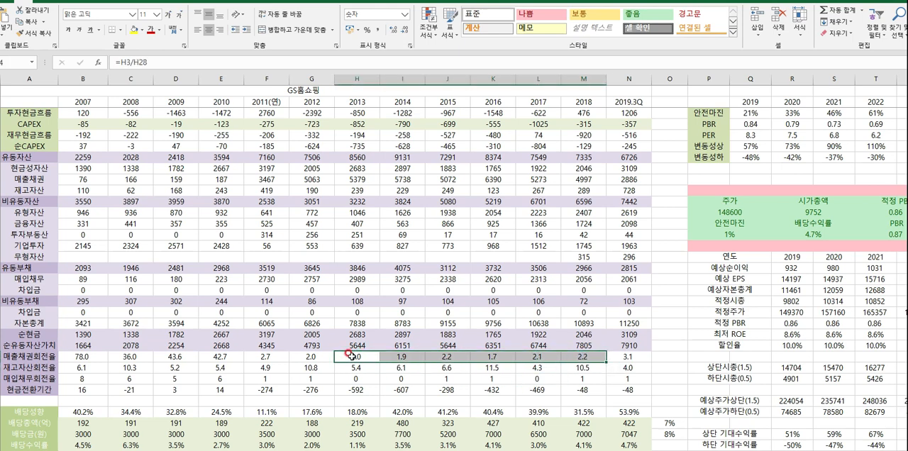
left_click_drag(357, 359, 564, 360)
- Review the 재고자산회전율 (inventory turnover) and 매입채무회전율 (payables turnover) rows across 2007 to 2018
left_click_drag(79, 366, 583, 368)
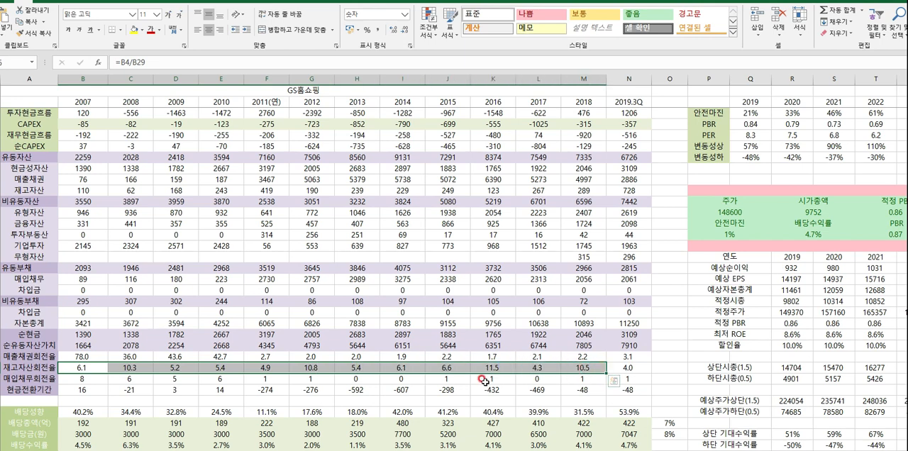
left_click_drag(82, 380, 582, 380)
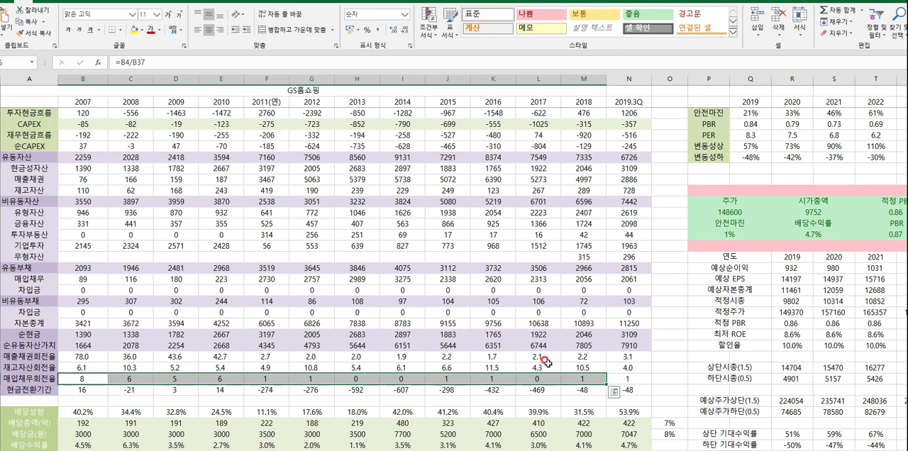
scroll(546, 363, "up", 6)
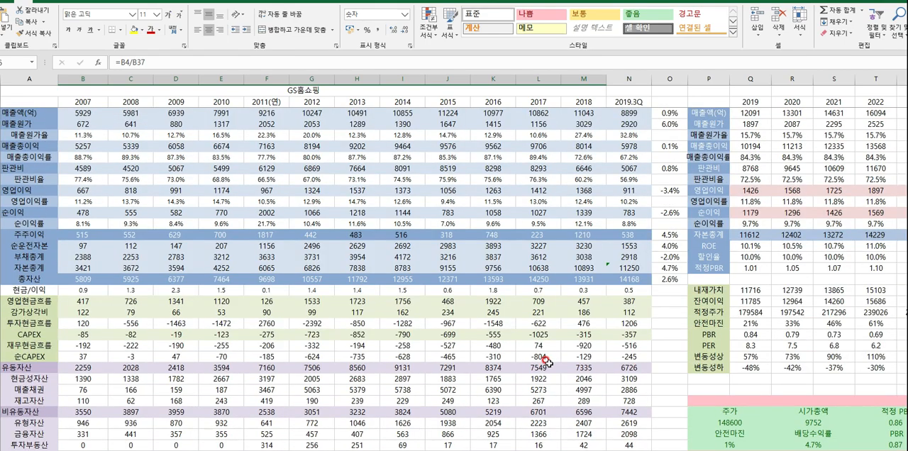
scroll(546, 363, "down", 9)
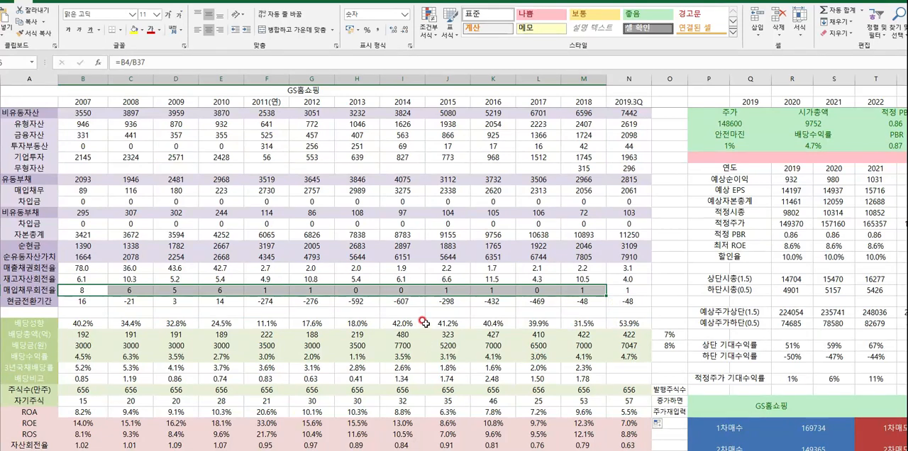
- Examine the 2009 현금전환기간 formula and the cells referenced by the 2018 매입채무회전율 formula, changing neither
left_click(182, 302)
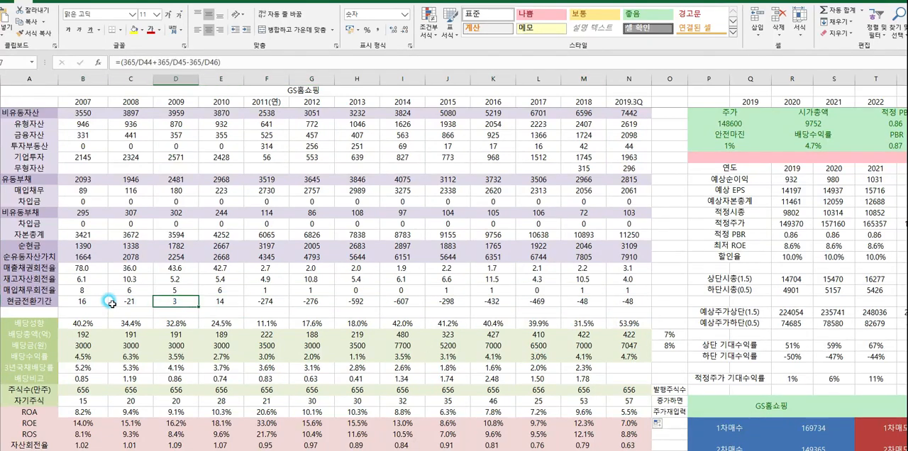
left_click_drag(82, 290, 575, 291)
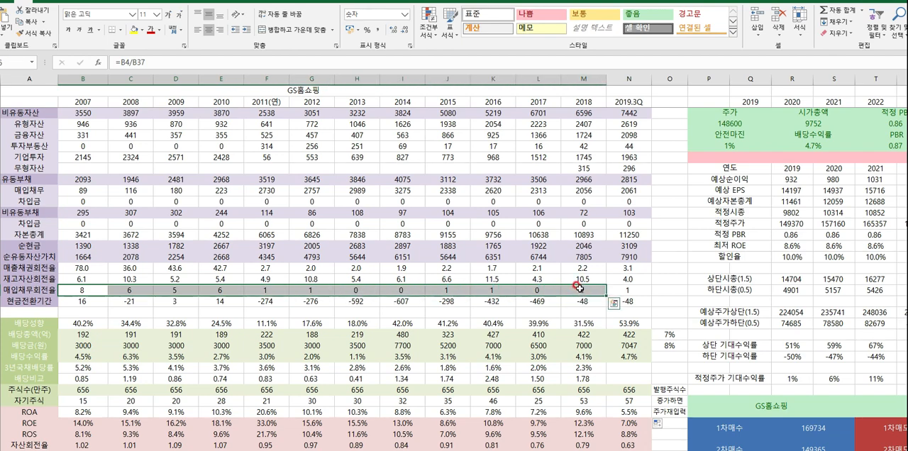
left_click(579, 289)
scroll(585, 298, "up", 9)
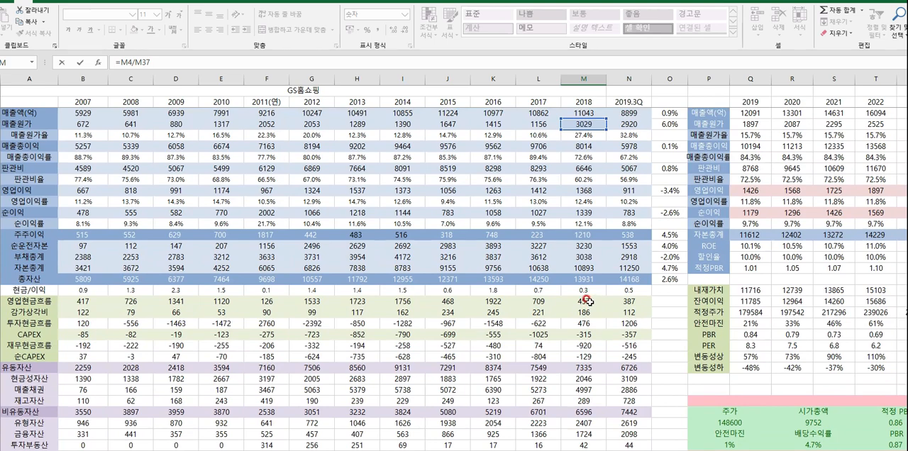
scroll(588, 301, "down", 7)
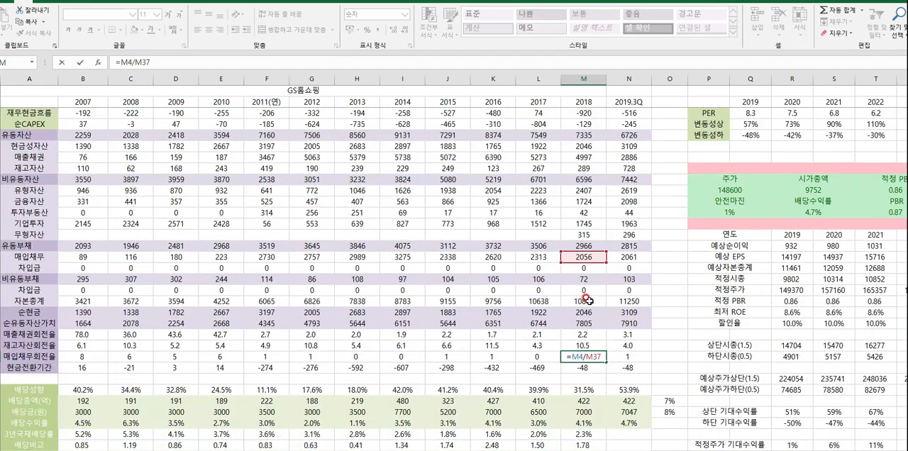
key("Escape")
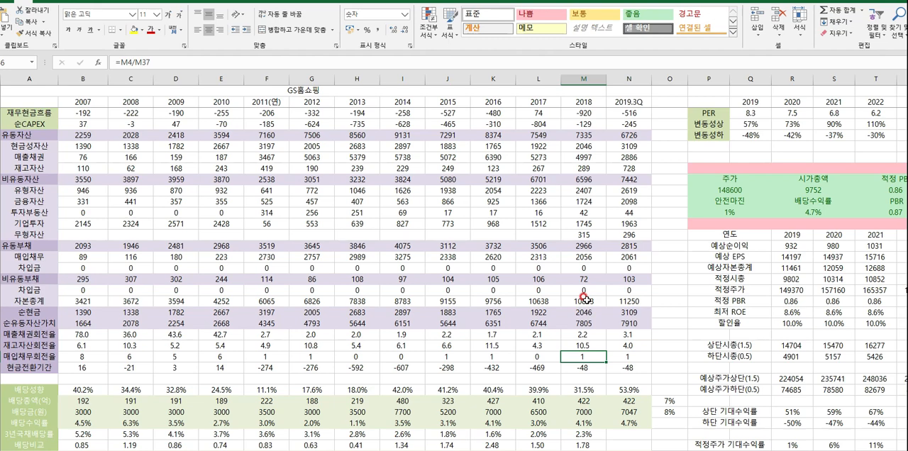
- Compare the 현금전환기간 row with the 영업현금흐름 and 순이익 rows across 2007 to 2019.3Q
scroll(589, 301, "down", 2)
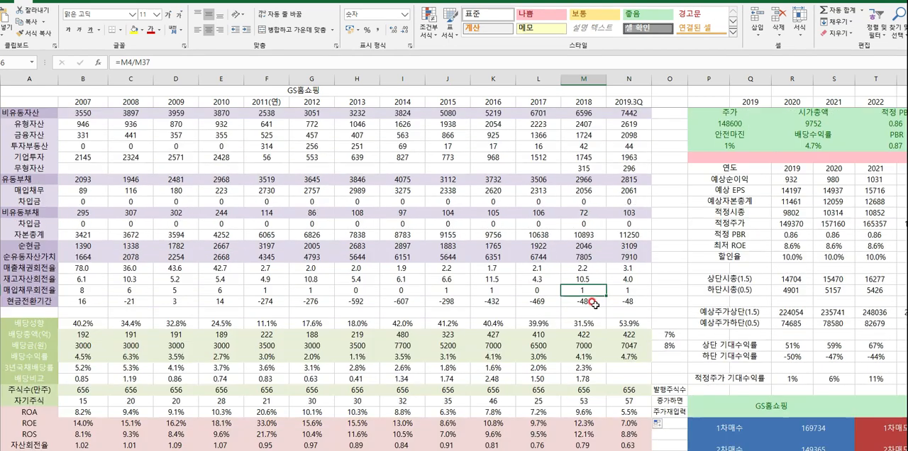
left_click_drag(80, 301, 615, 301)
scroll(588, 323, "up", 9)
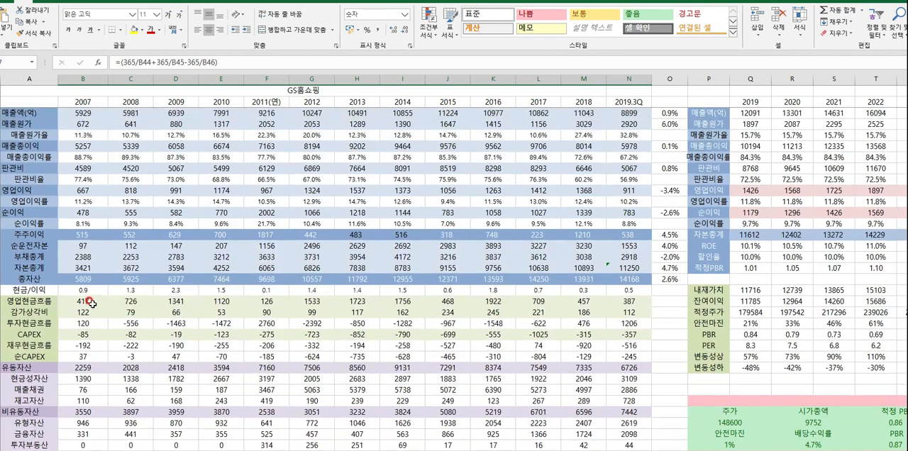
left_click_drag(91, 303, 603, 301)
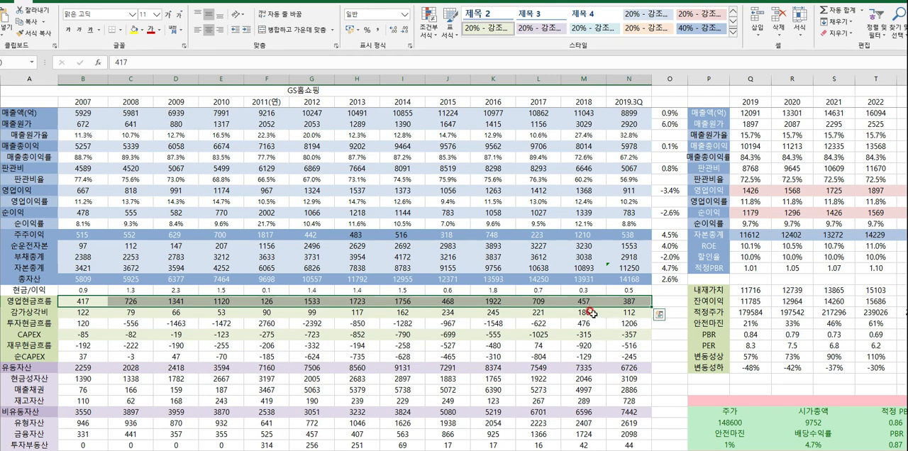
left_click_drag(75, 214, 627, 214)
- Review the ratio rows from 자산회전율 and 레버리지비율 through PBR, PER and EPS, starting at 2007
scroll(548, 271, "down", 3)
scroll(548, 272, "down", 7)
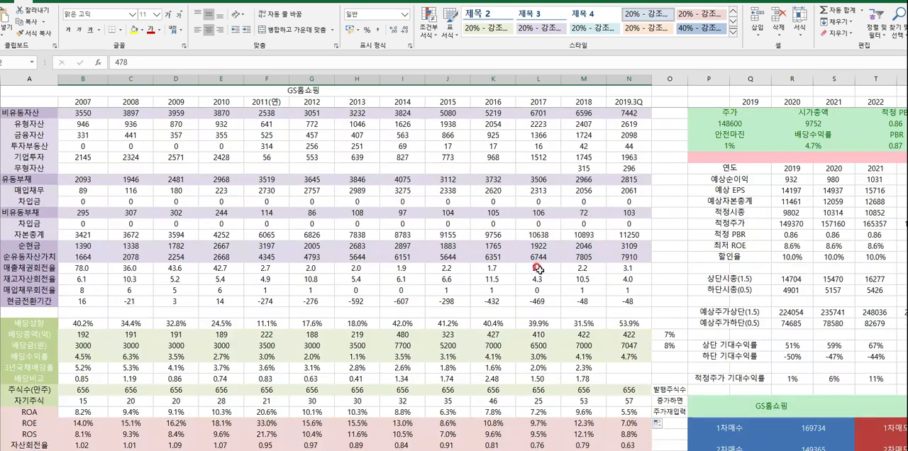
scroll(368, 246, "down", 5)
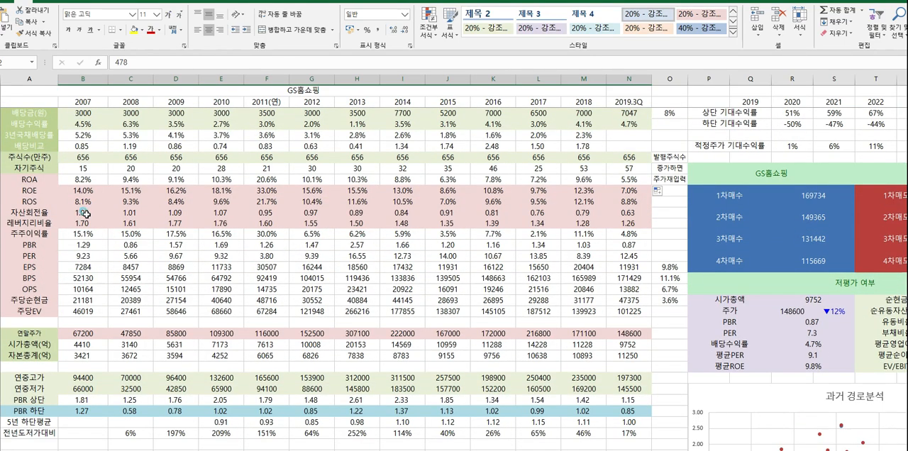
left_click_drag(84, 214, 343, 245)
left_click(169, 244)
left_click(83, 216)
left_click_drag(85, 216, 439, 268)
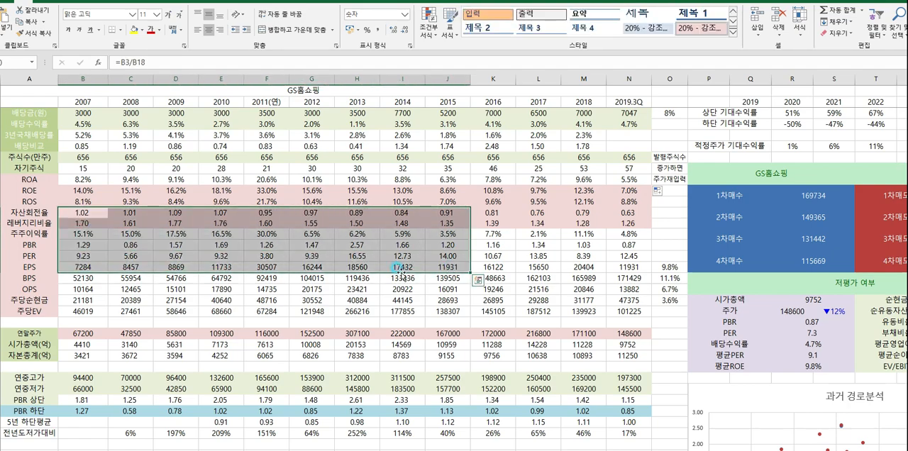
- Inspect the 2007 주당순현금 formula and the share count cell it references, leaving the formula as it is
scroll(182, 258, "down", 2)
left_click(81, 235)
double_click(81, 235)
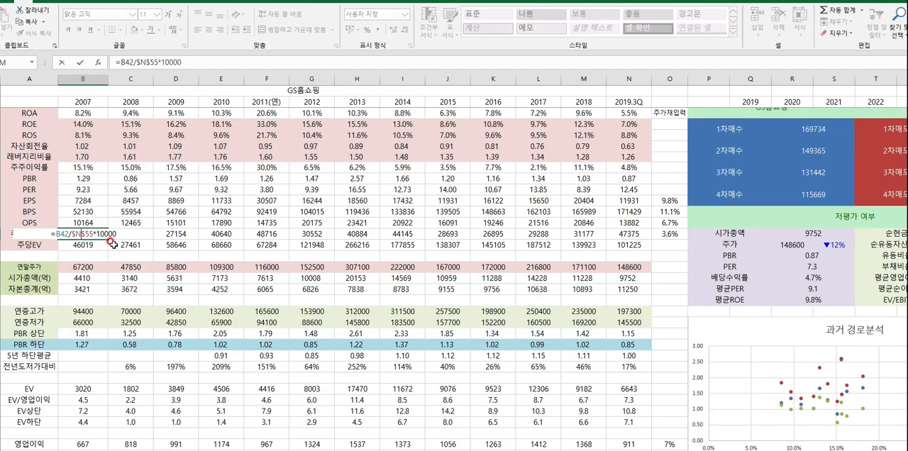
scroll(99, 255, "up", 10)
scroll(102, 260, "down", 9)
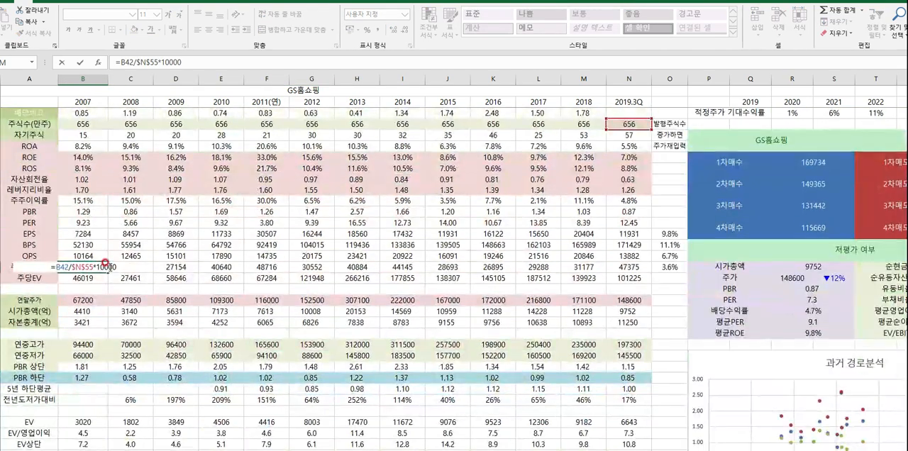
scroll(159, 262, "up", 3)
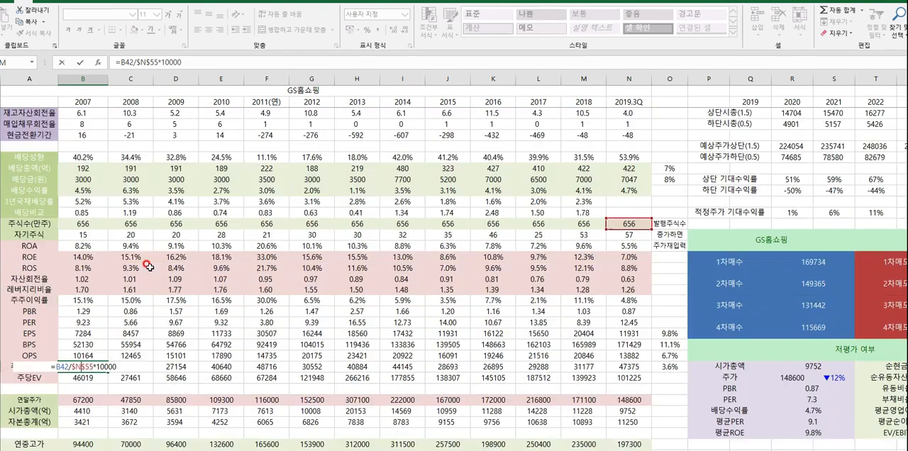
scroll(160, 263, "down", 1)
key("Escape")
scroll(140, 279, "down", 3)
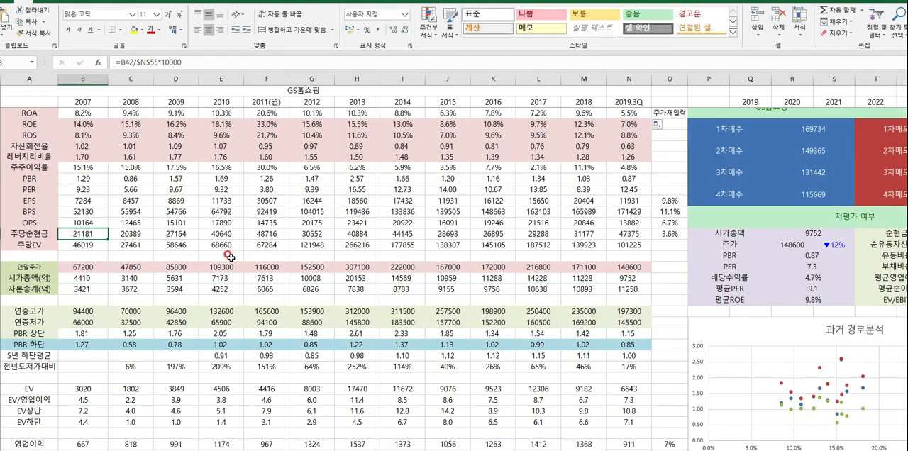
- Review the per-share figures, the 시가총액(억) row and the 연중고가 and 연중저가 rows for 2007 to 2019.3Q
scroll(140, 278, "up", 3)
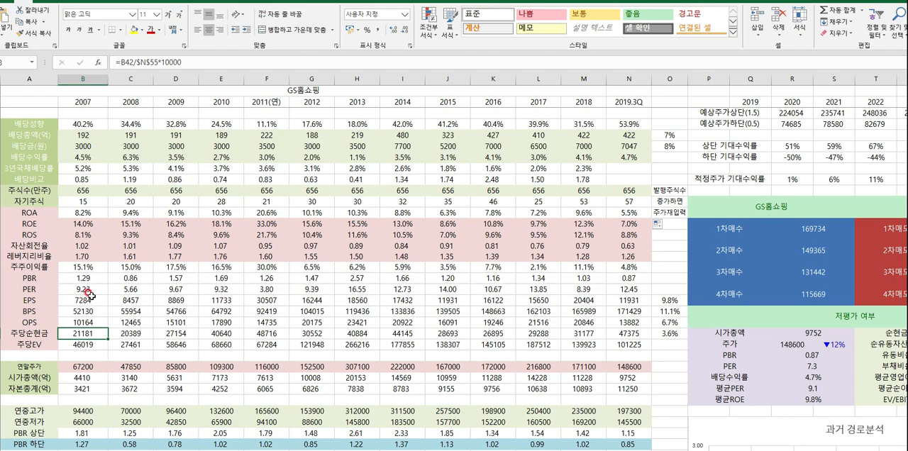
scroll(133, 294, "down", 2)
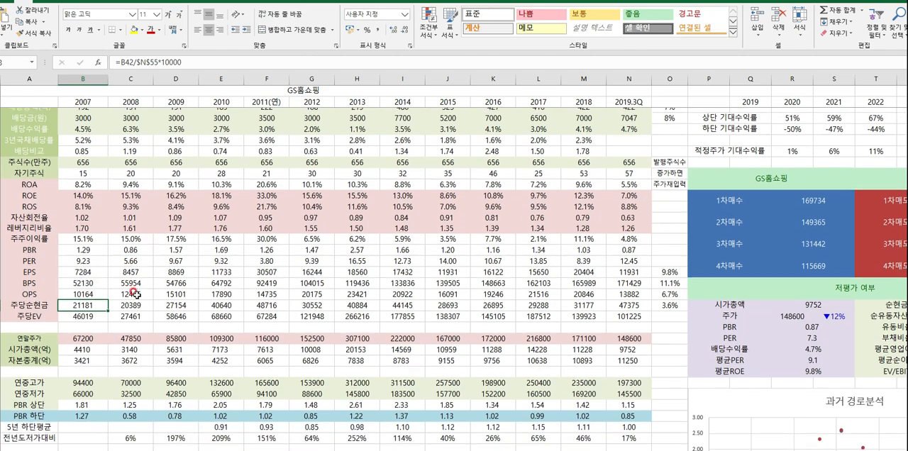
scroll(120, 253, "up", 3)
scroll(121, 253, "down", 3)
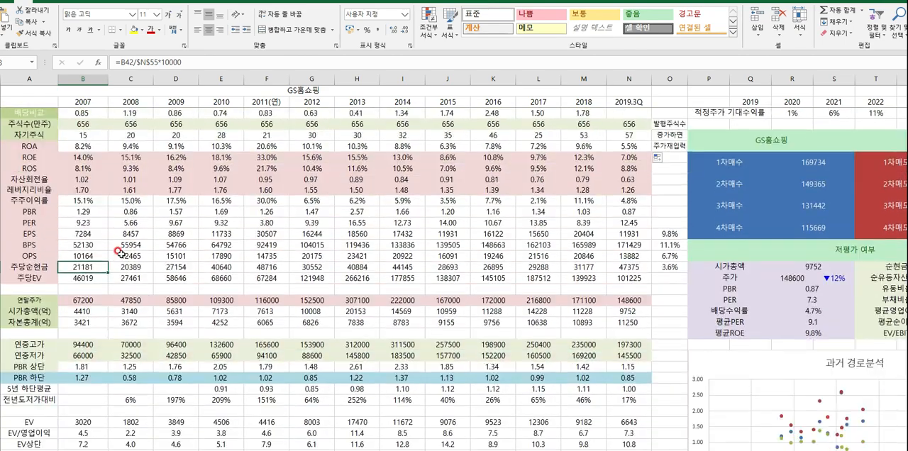
scroll(119, 253, "down", 2)
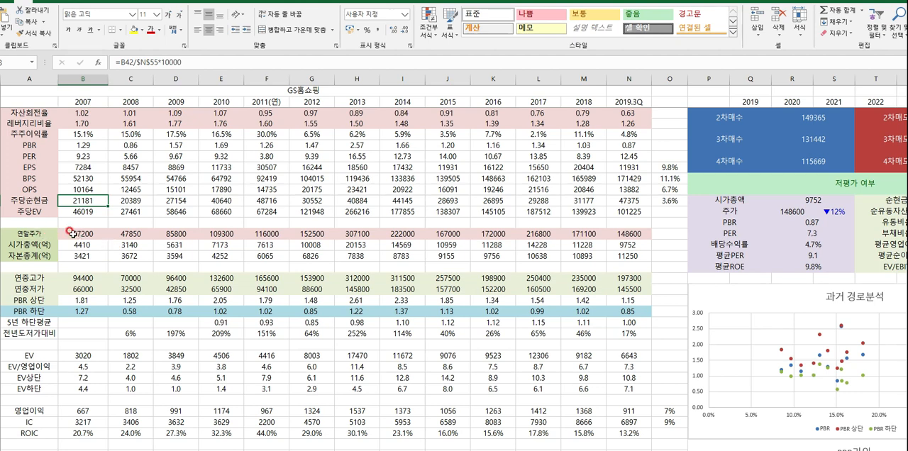
left_click_drag(83, 245, 638, 246)
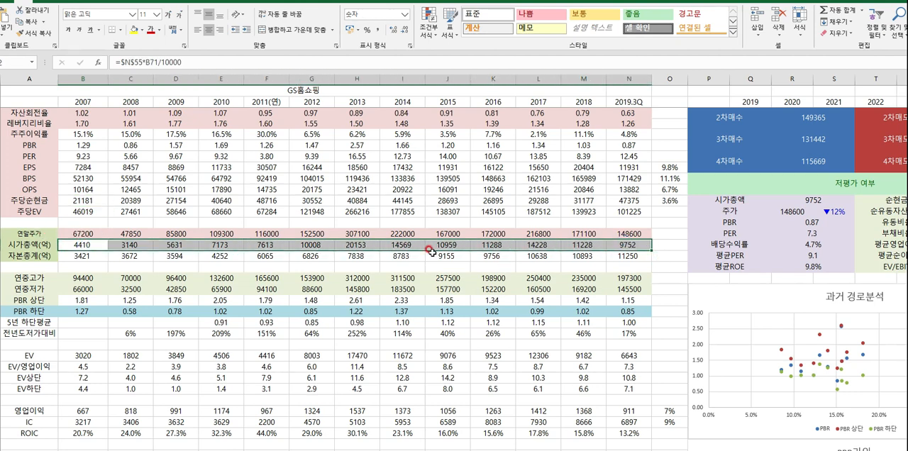
left_click_drag(56, 280, 642, 286)
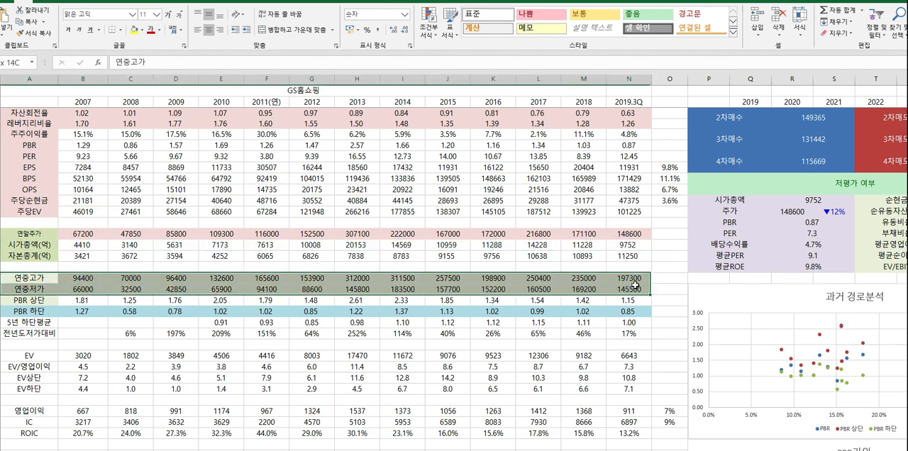
- Insert a line chart of the PBR 상단 and PBR 하단 rows for 2007 to 2019.3Q
left_click_drag(29, 300, 627, 313)
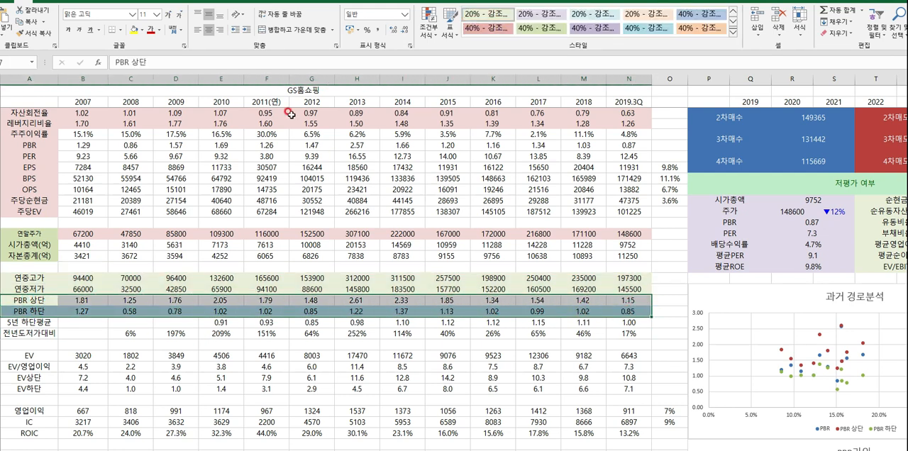
left_click(57, 1)
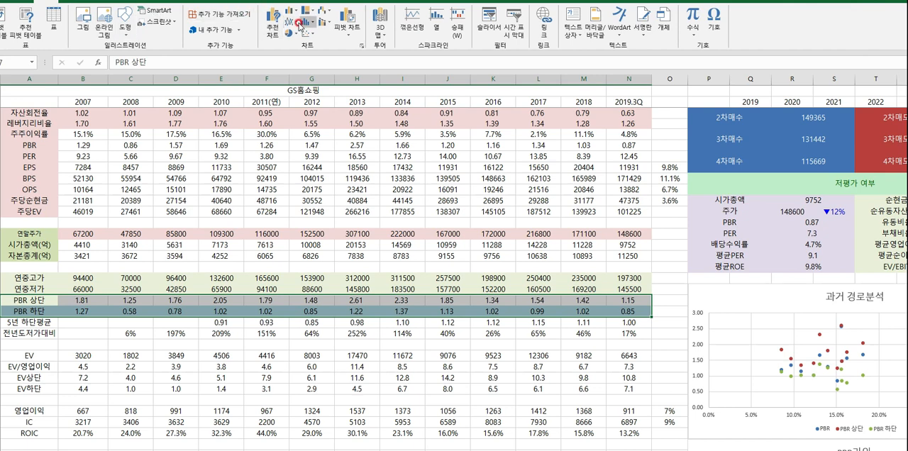
left_click(291, 22)
left_click(302, 69)
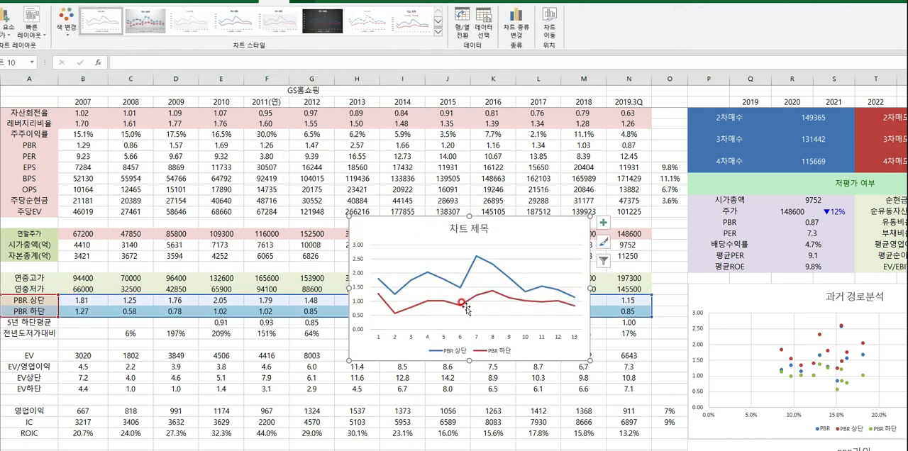
- Add data labels to the PBR 하단 line in the new chart
right_click(459, 305)
right_click(455, 305)
left_click(500, 372)
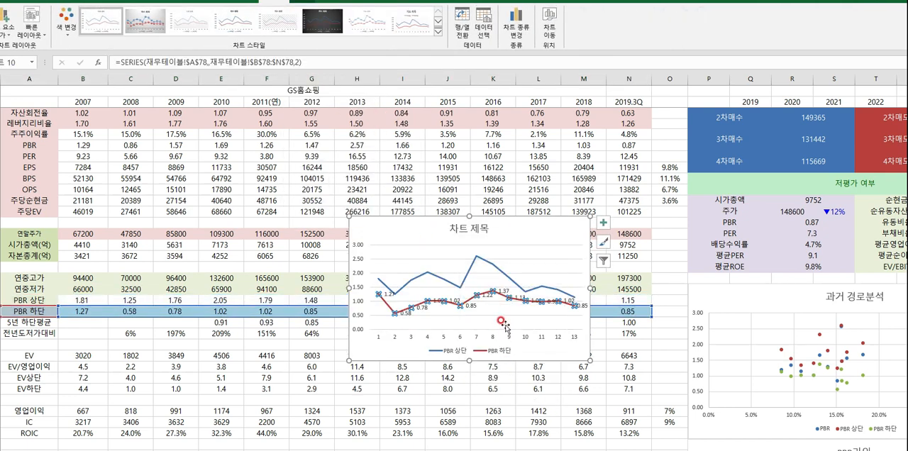
left_click(550, 323)
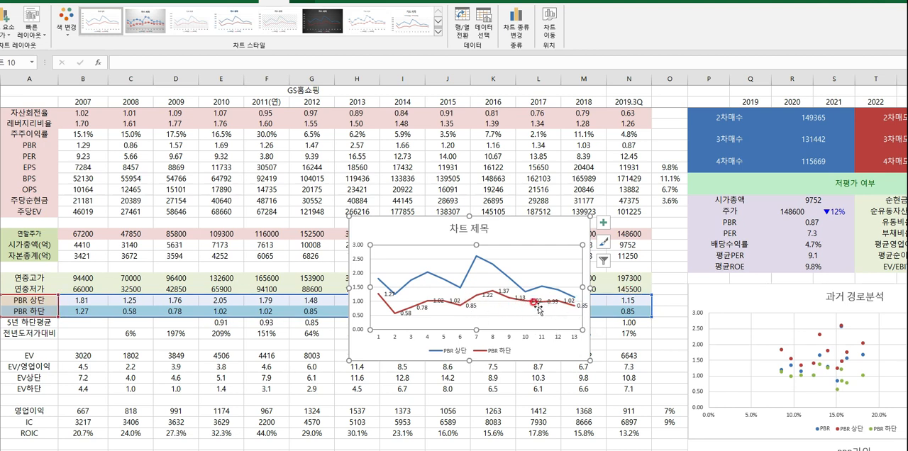
- Delete the PBR line chart and highlight the PBR 상단 and PBR 하단 rows in the table again
left_click(411, 227)
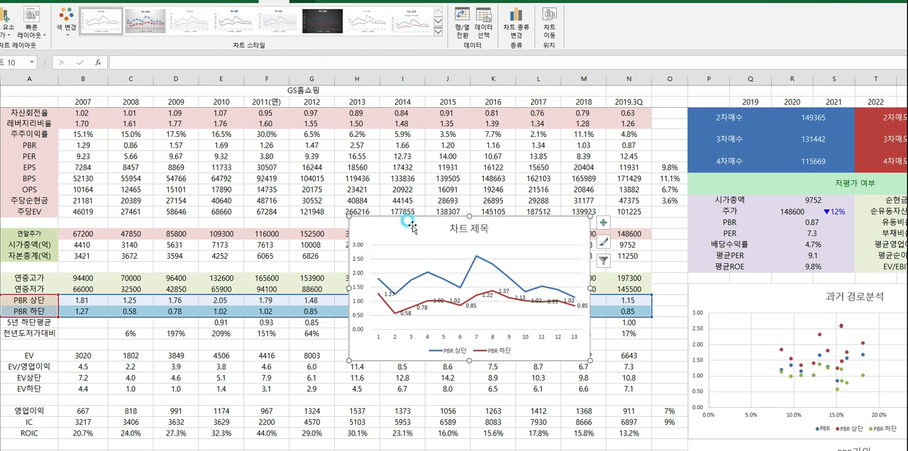
key("Delete")
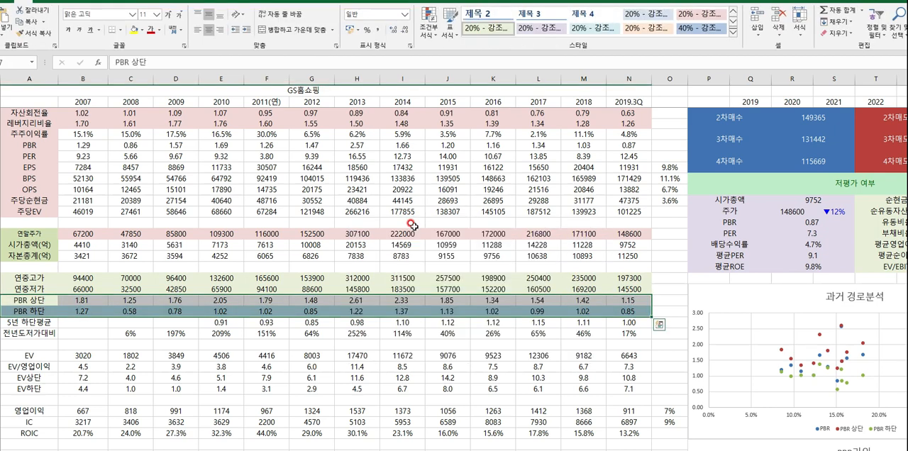
left_click(190, 331)
left_click_drag(28, 300, 632, 310)
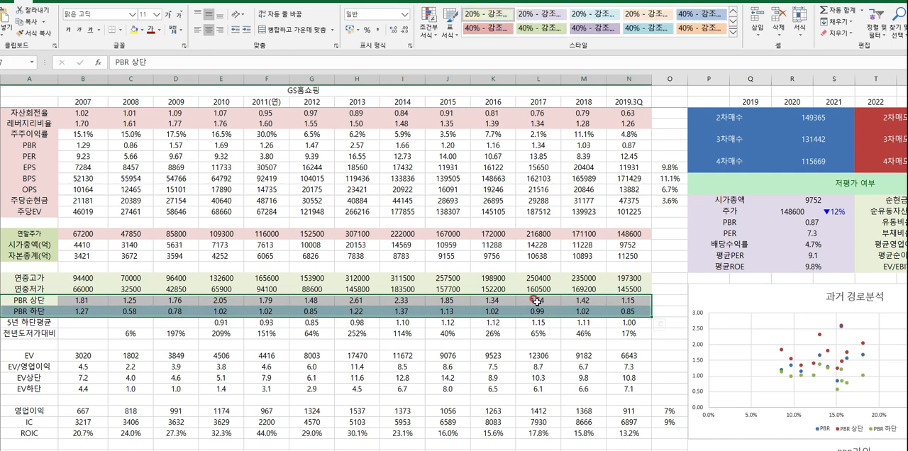
- Examine the 전년도저가대비 row and the high and low price cells behind its 2010 formula, leaving the formula as it is
scroll(537, 300, "down", 1)
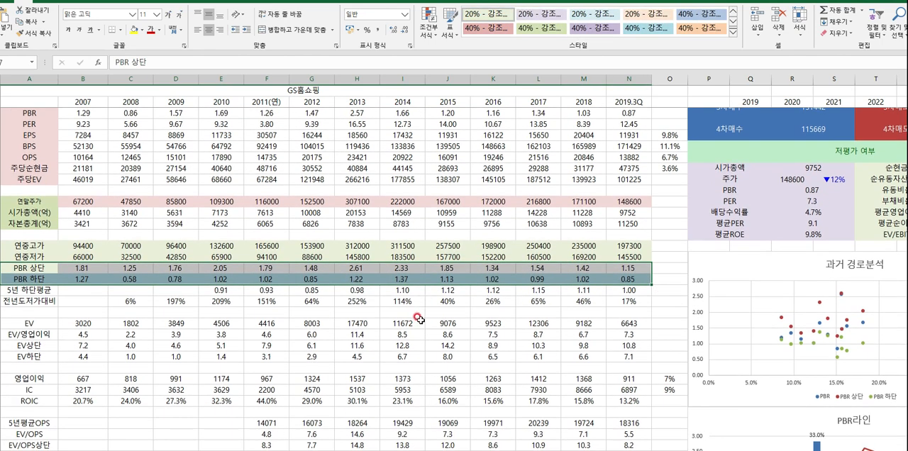
left_click_drag(37, 302, 227, 303)
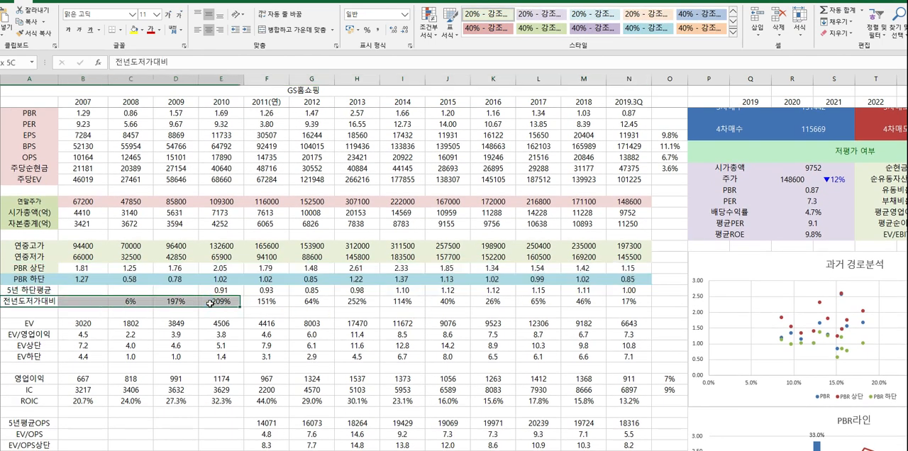
left_click(168, 303)
left_click(177, 258)
left_click(214, 246)
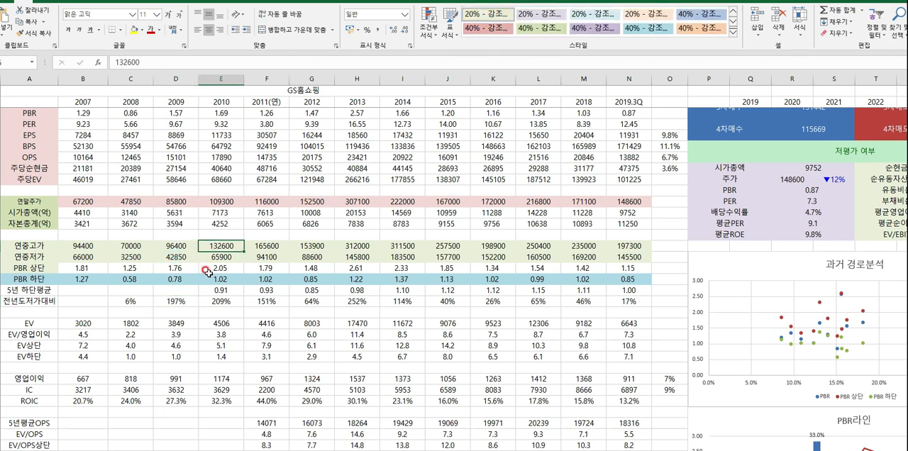
double_click(221, 301)
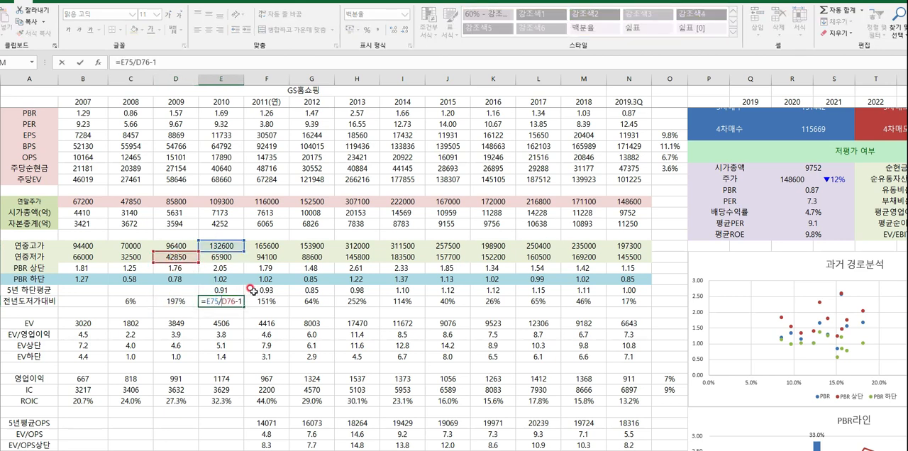
key("Escape")
- Review the EV, EV/영업이익, EV상단 and EV하단 rows for 2007 to 2019.3Q
scroll(215, 288, "down", 1)
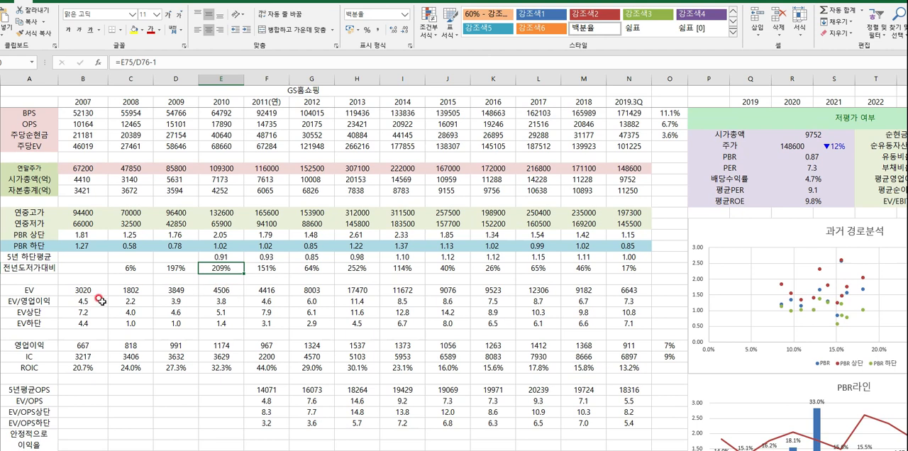
left_click_drag(29, 290, 601, 323)
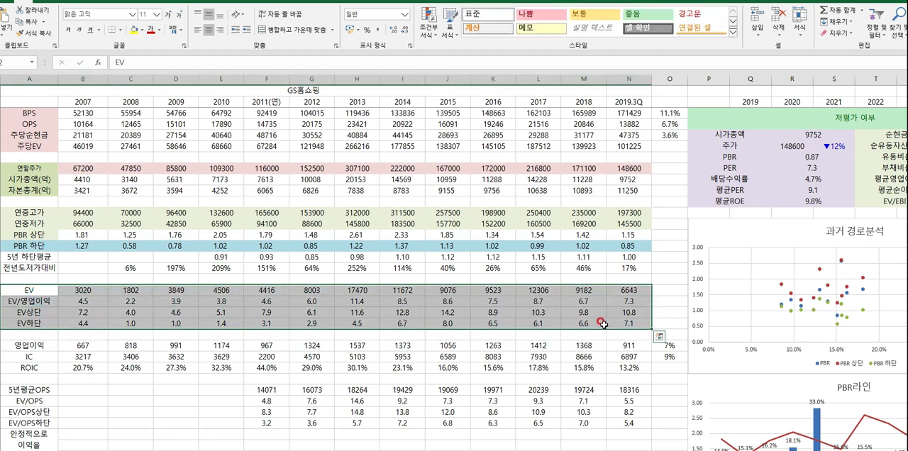
left_click(49, 303)
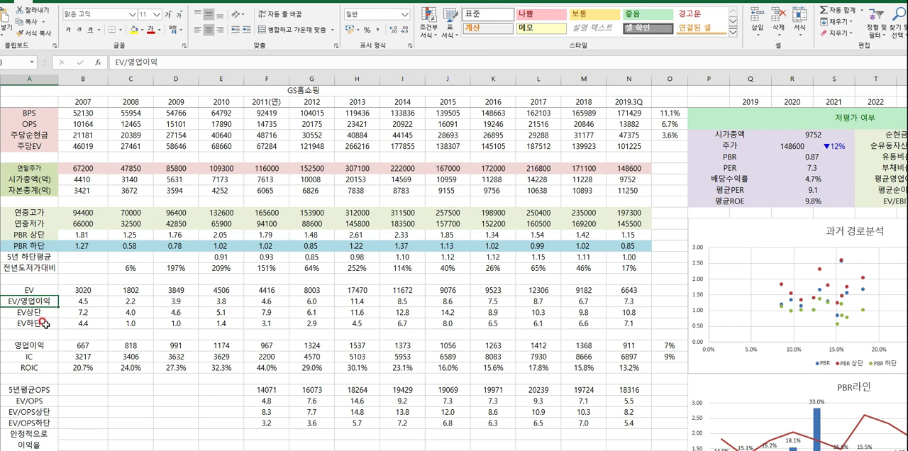
- Trace the 2007 EV formula to its 시가총액 and 순현금 source cells, leaving the formula as it is
double_click(83, 290)
scroll(104, 298, "up", 3)
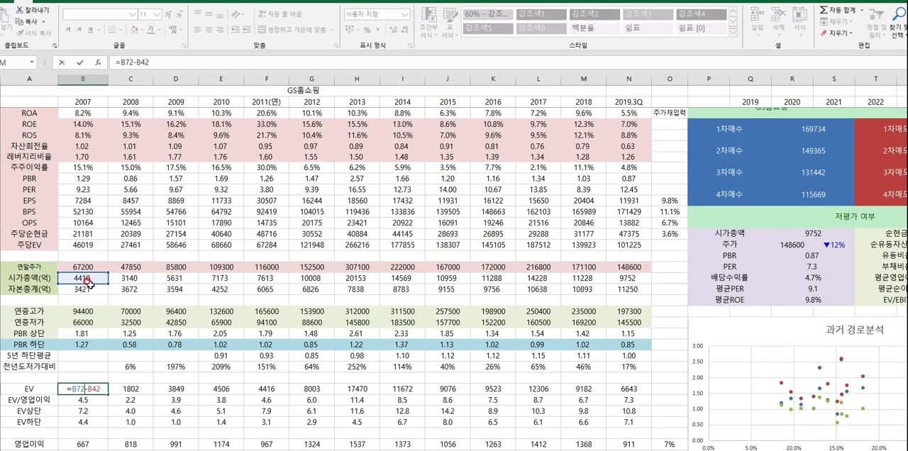
scroll(89, 281, "up", 7)
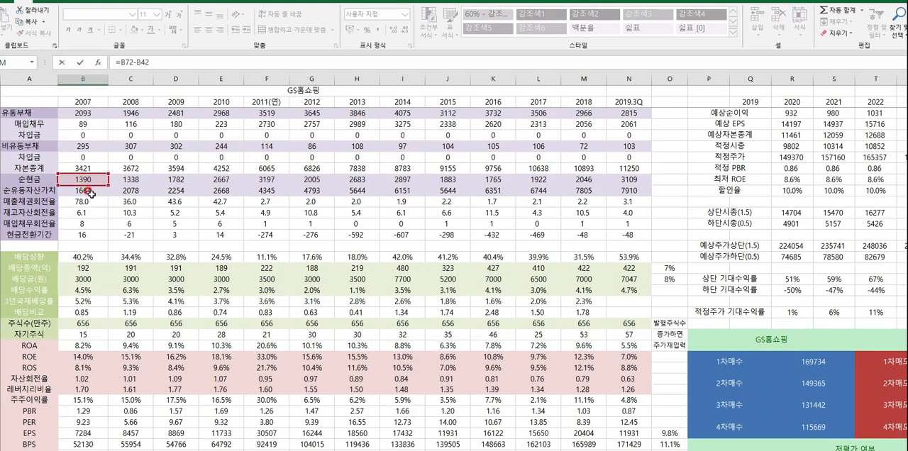
scroll(113, 248, "down", 7)
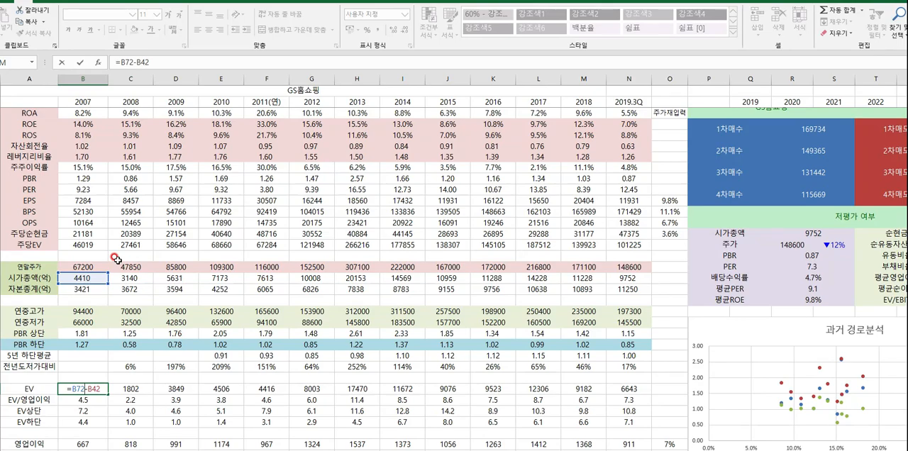
scroll(112, 248, "up", 7)
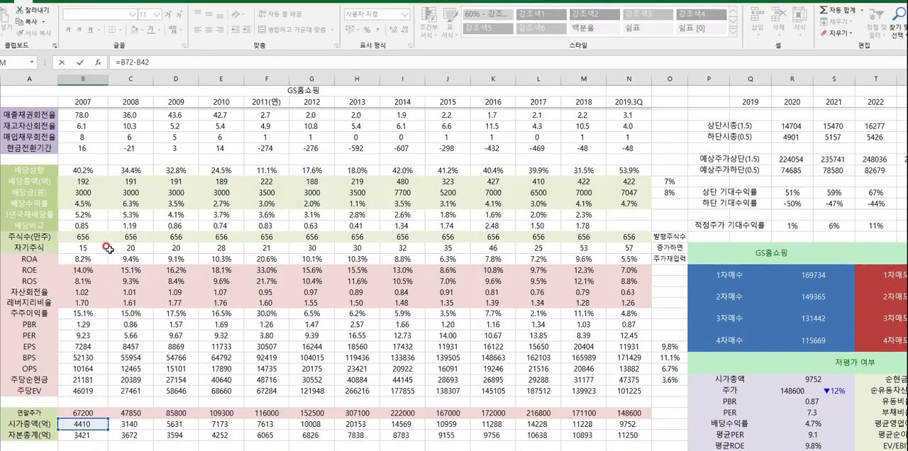
scroll(87, 266, "down", 7)
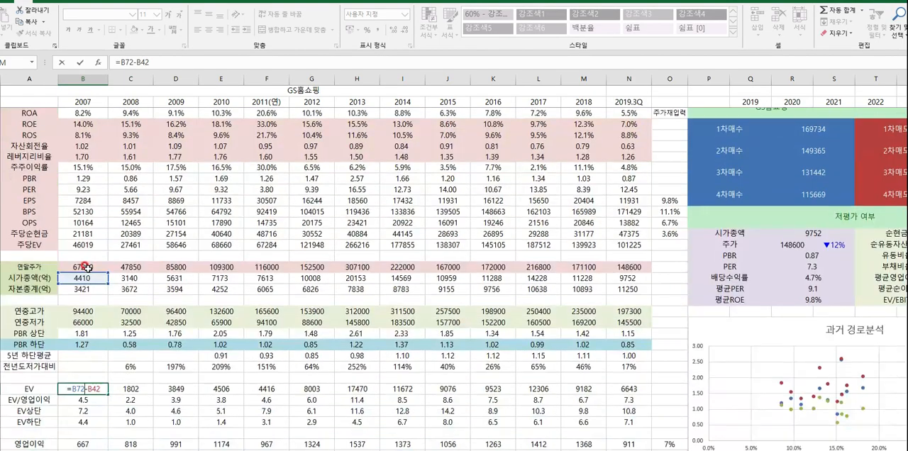
key("ctrl+Return")
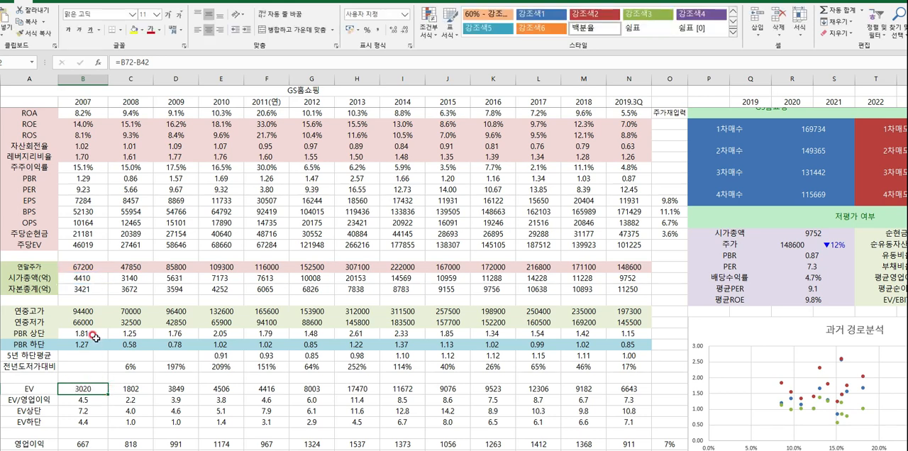
- Review the 시가총액 and EV cells for 2007 and 2019.3Q, and highlight the whole EV row
left_click(82, 279)
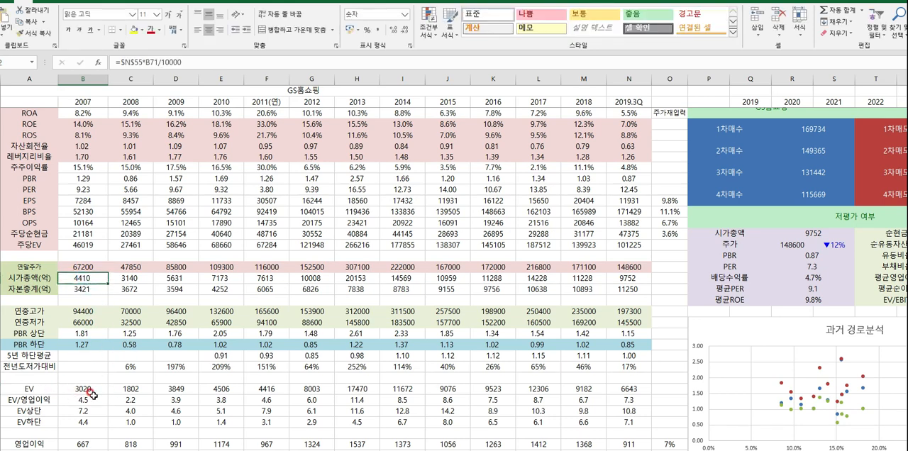
left_click(84, 389)
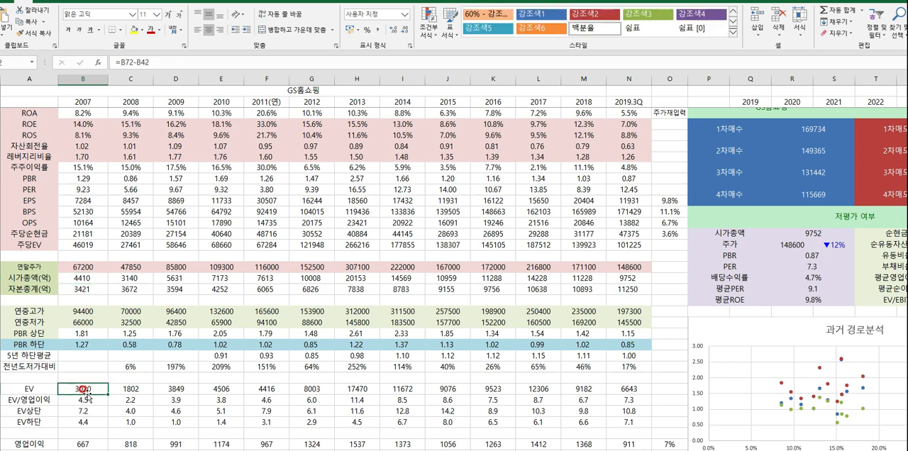
left_click_drag(29, 390, 628, 390)
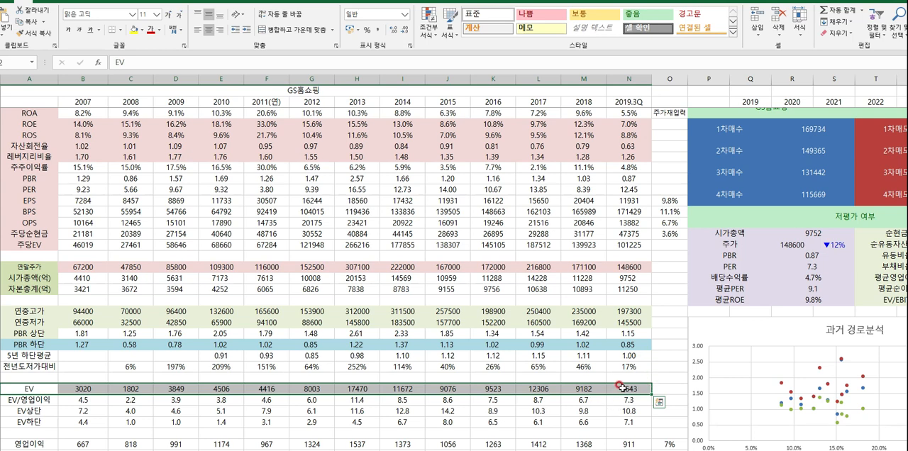
left_click(630, 278)
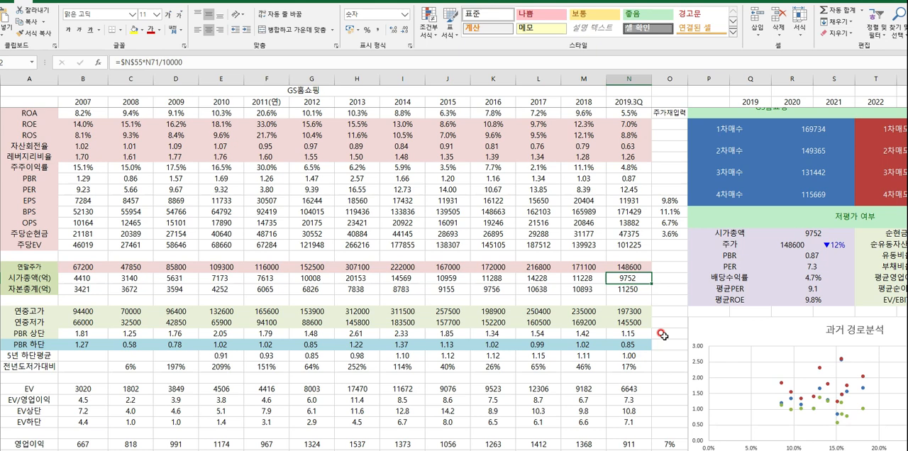
left_click(619, 288)
left_click(629, 278)
left_click(621, 389)
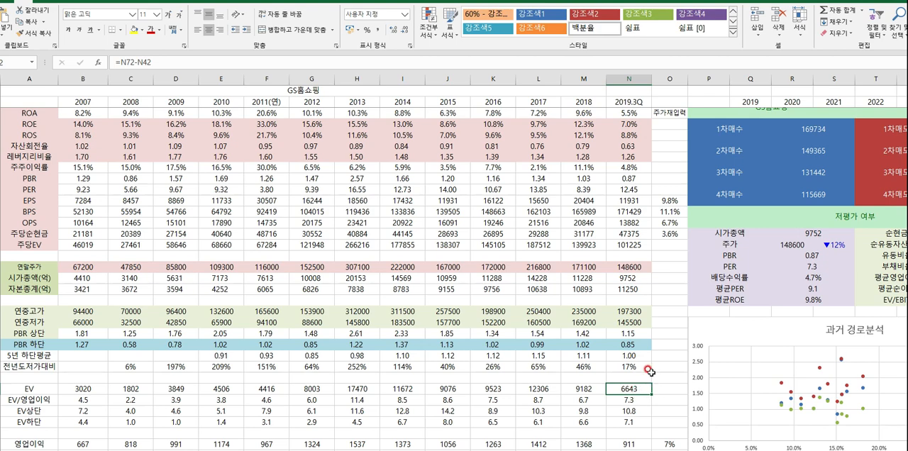
- Highlight the EV/영업이익 row and inspect the references in its 2019.3Q formula without changing it
scroll(647, 371, "down", 3)
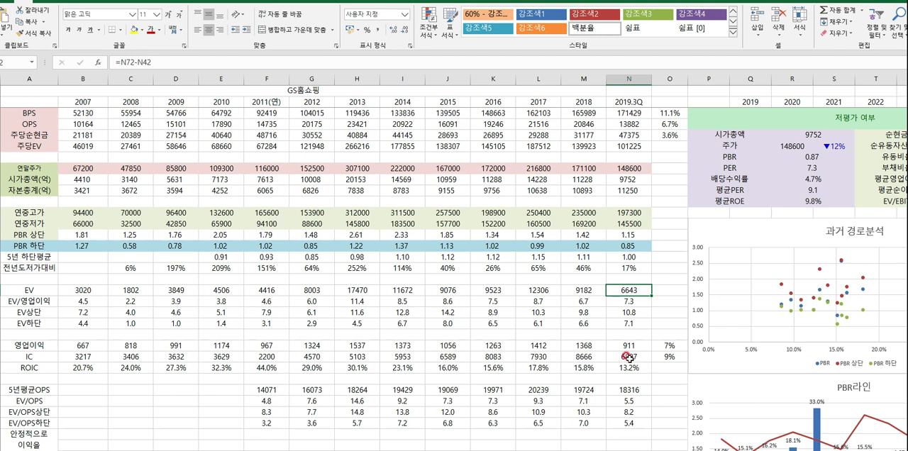
left_click_drag(48, 302, 627, 304)
double_click(627, 303)
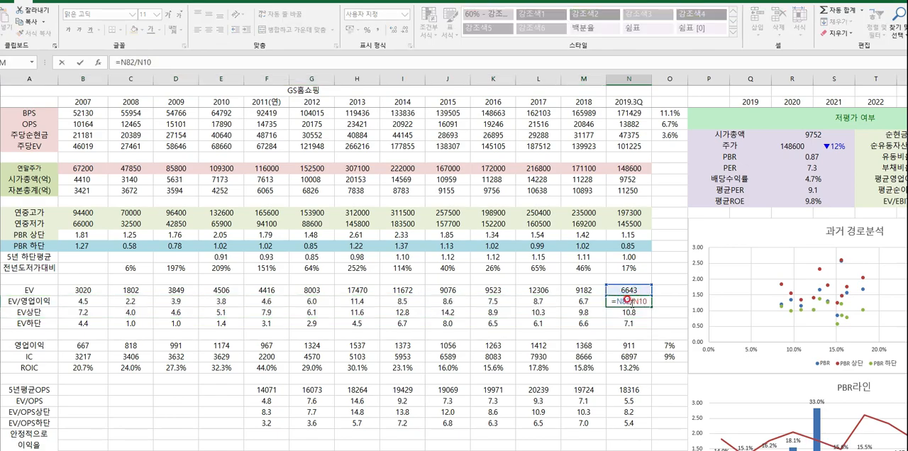
scroll(628, 296, "up", 20)
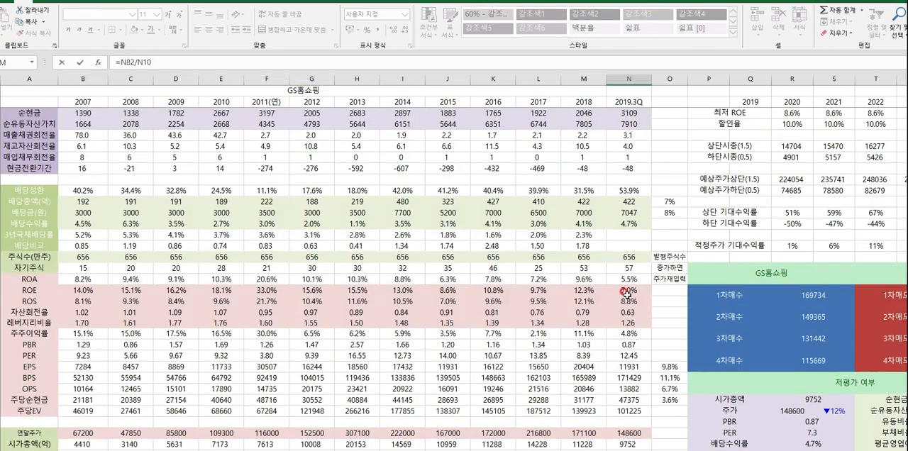
scroll(624, 295, "down", 20)
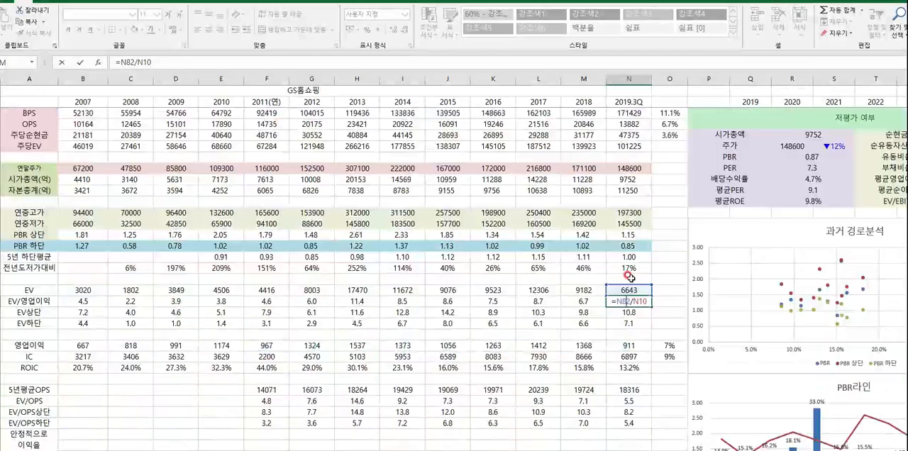
key("Escape")
left_click_drag(628, 303, 83, 303)
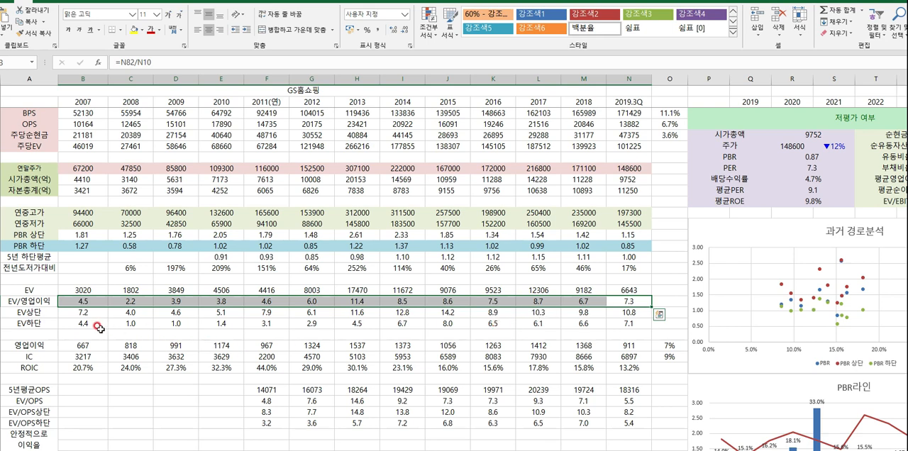
- Compare the EV하단 values for 2007 to 2012 with the PBR 하단 values of 2008 and 2012
left_click_drag(130, 324, 311, 326)
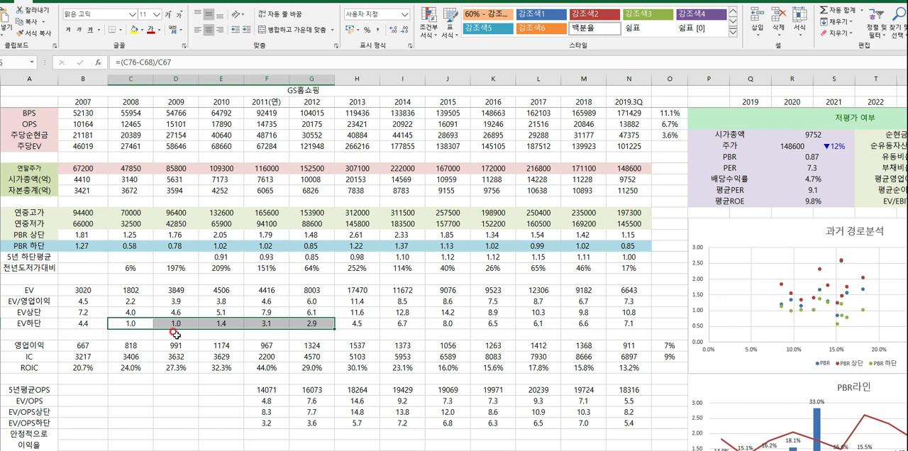
left_click_drag(117, 325, 293, 323)
left_click(312, 245)
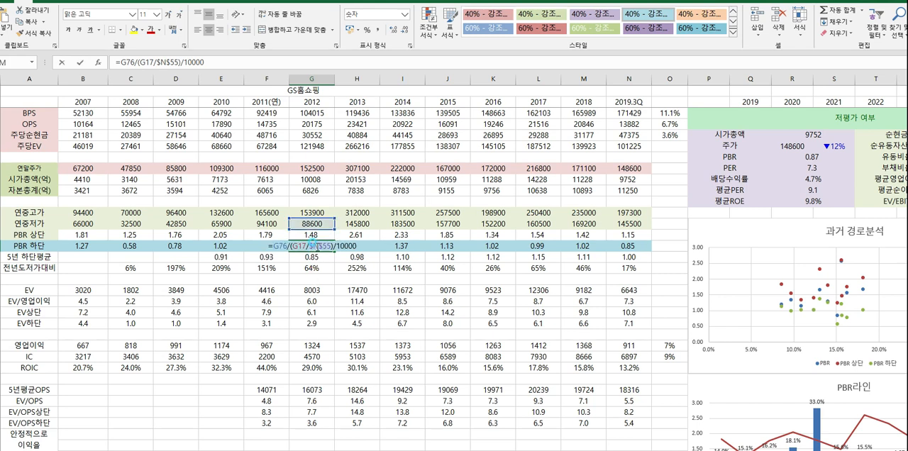
left_click(311, 277)
left_click(310, 246)
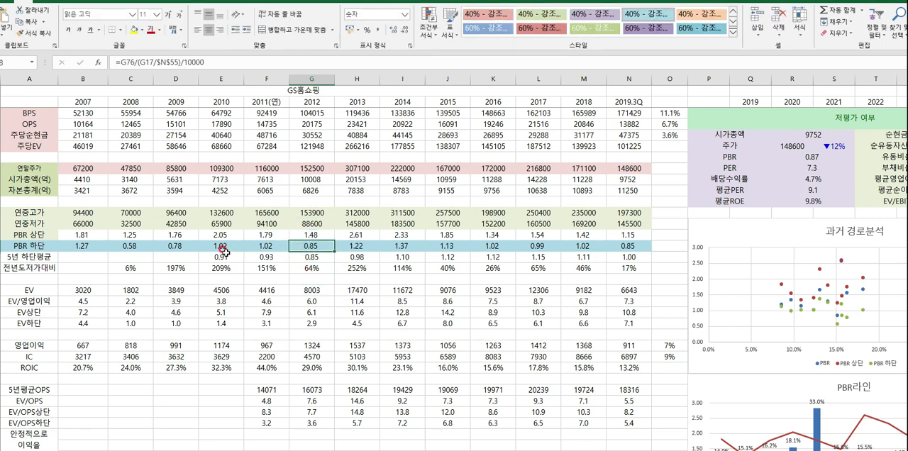
left_click(131, 248)
left_click(146, 282)
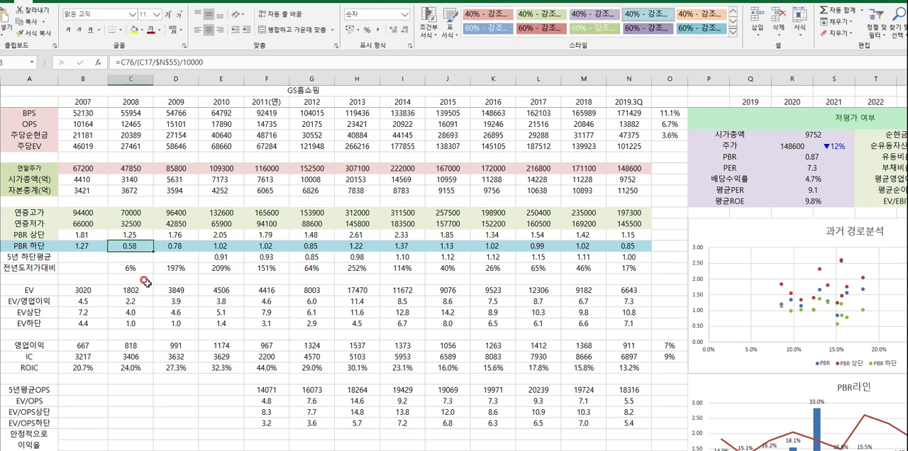
left_click(319, 248)
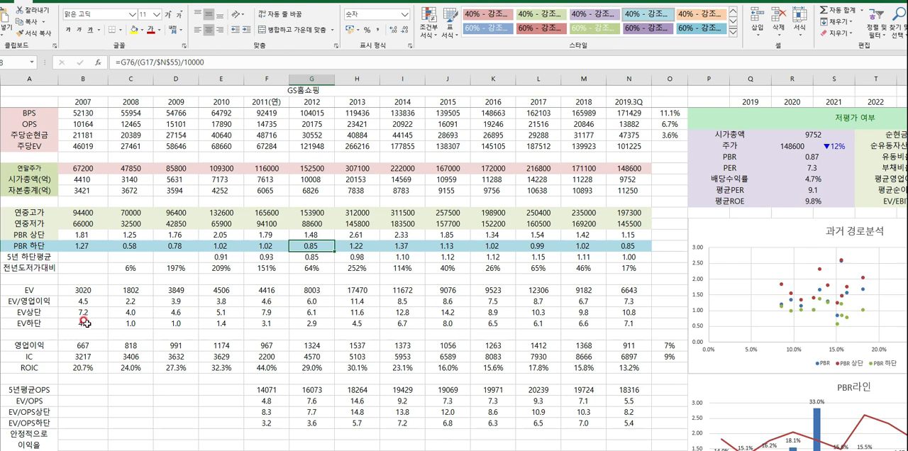
left_click_drag(84, 323, 314, 324)
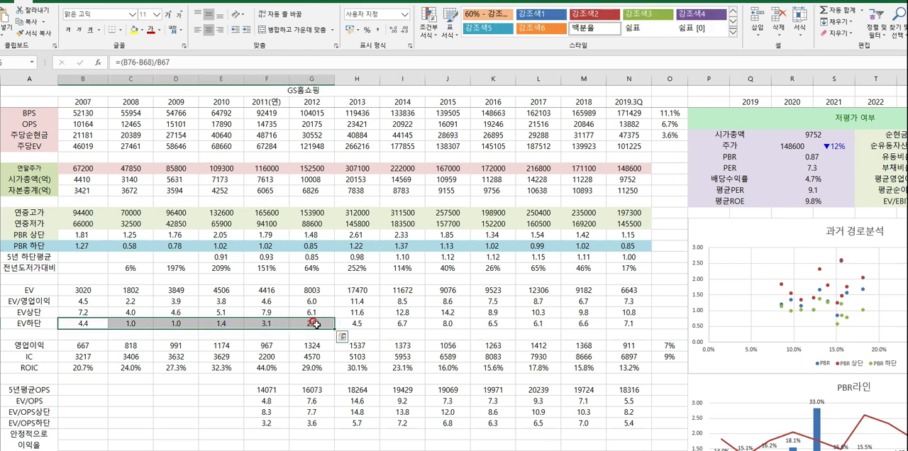
- Examine the 2012 EV formula and the 시가총액 cell it refers to, leaving both unchanged
left_click(309, 291)
left_click(269, 291)
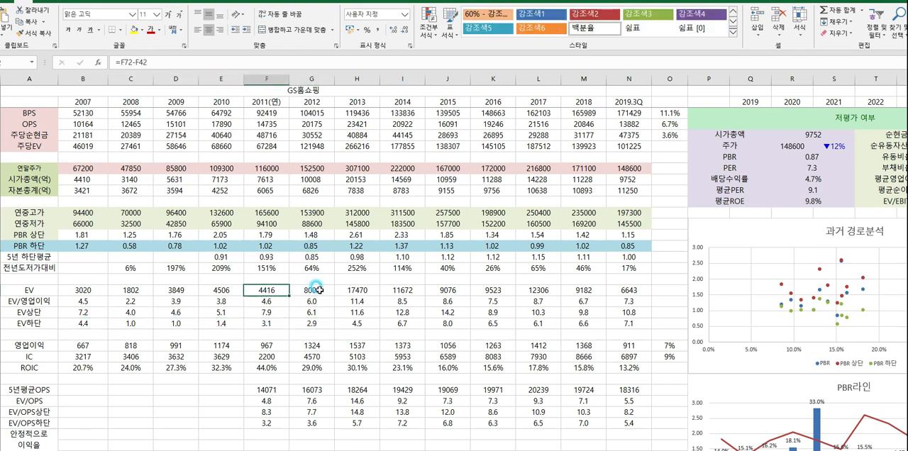
double_click(318, 291)
scroll(323, 341, "up", 8)
scroll(323, 341, "down", 4)
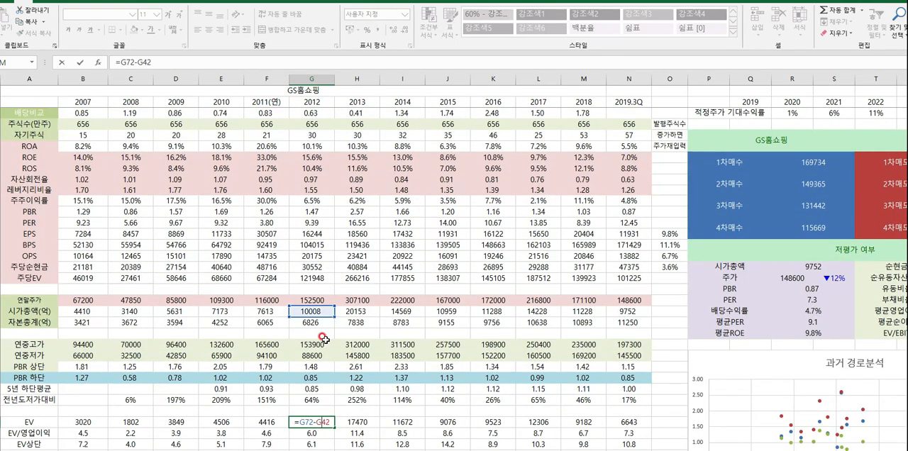
left_click(312, 310)
scroll(349, 348, "down", 3)
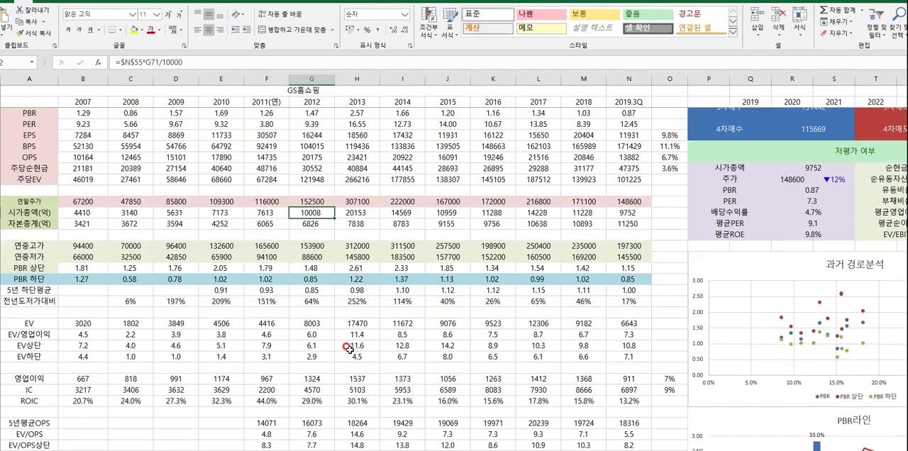
left_click(312, 322)
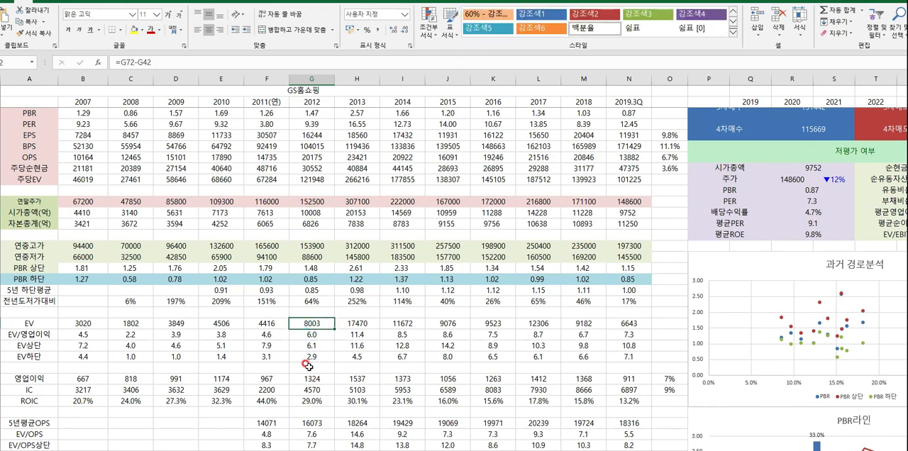
- Review the 2012 연중저가 and EV하단 cells alongside the PBR 하단 values for 2008 to 2012
scroll(304, 351, "up", 15)
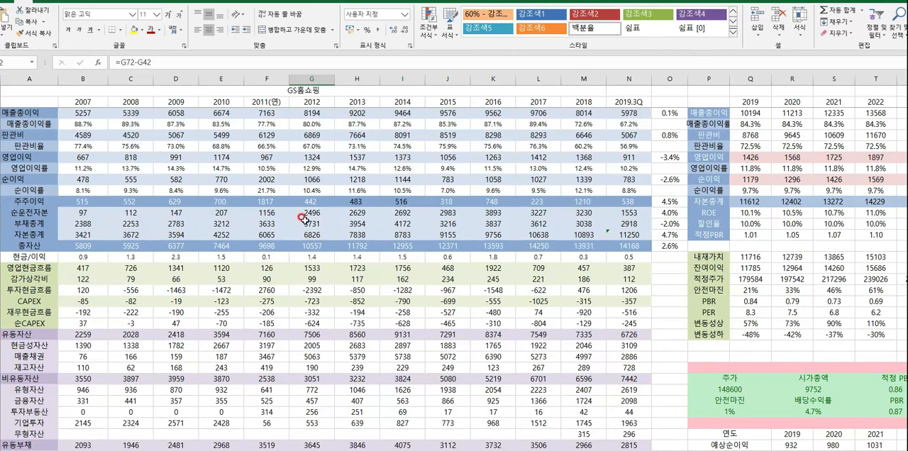
scroll(315, 283, "down", 10)
scroll(316, 295, "down", 9)
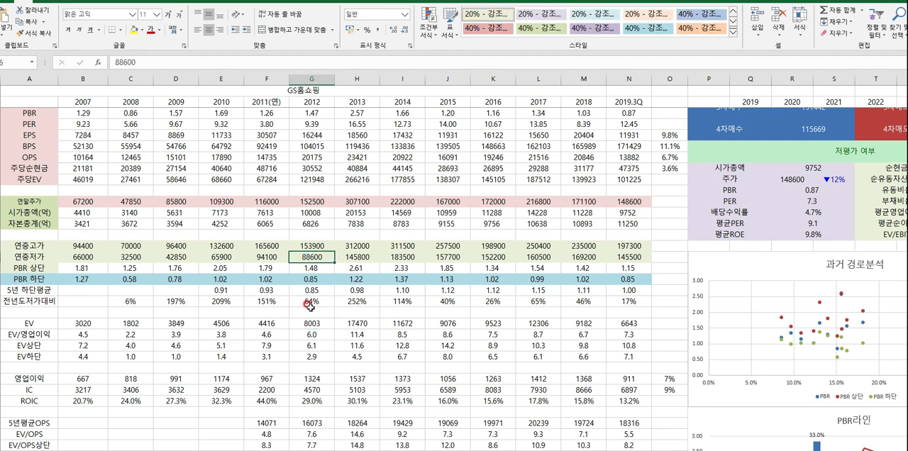
left_click(316, 355)
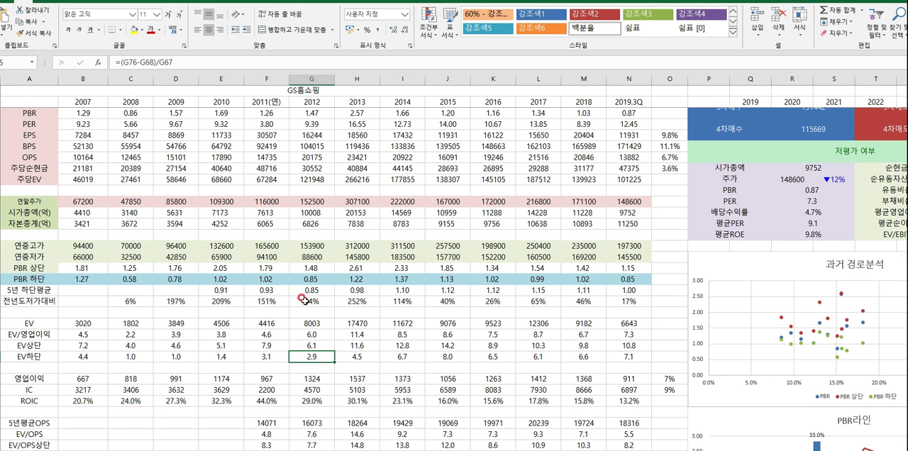
left_click(316, 258)
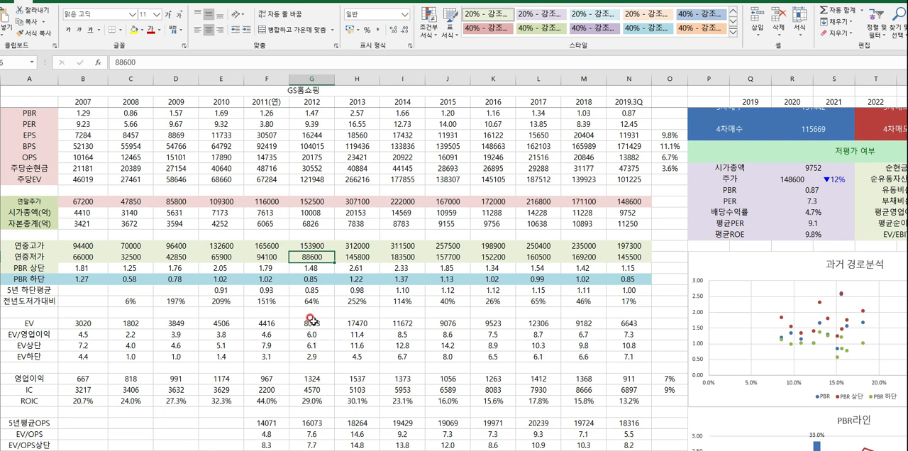
left_click_drag(312, 279, 141, 275)
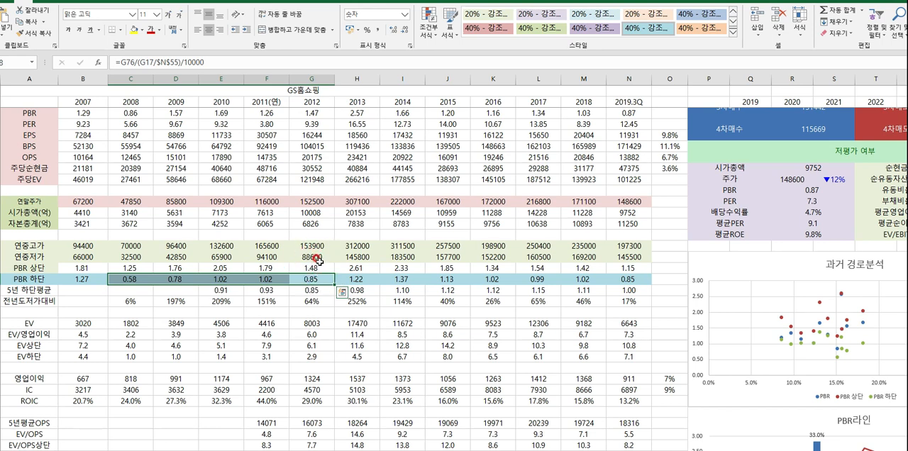
left_click(311, 356)
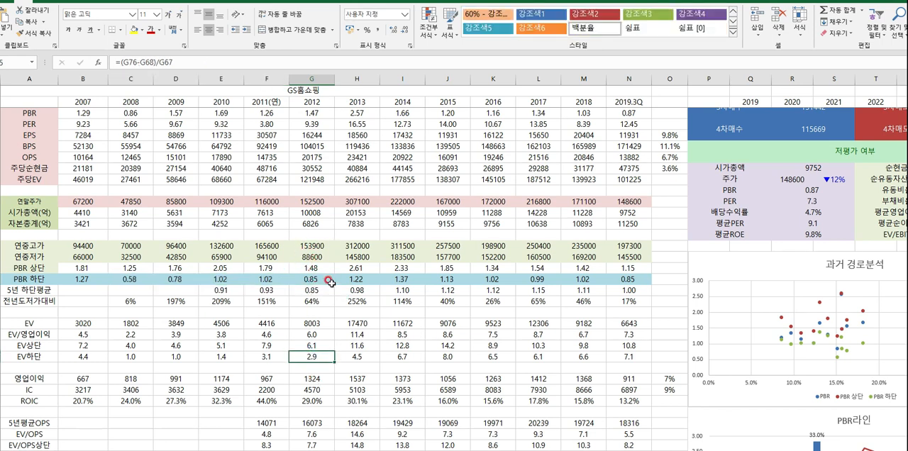
- Highlight the 영업이익, IC and ROIC rows from 2007 to 2019.3Q and single out the IC label
scroll(324, 283, "down", 1)
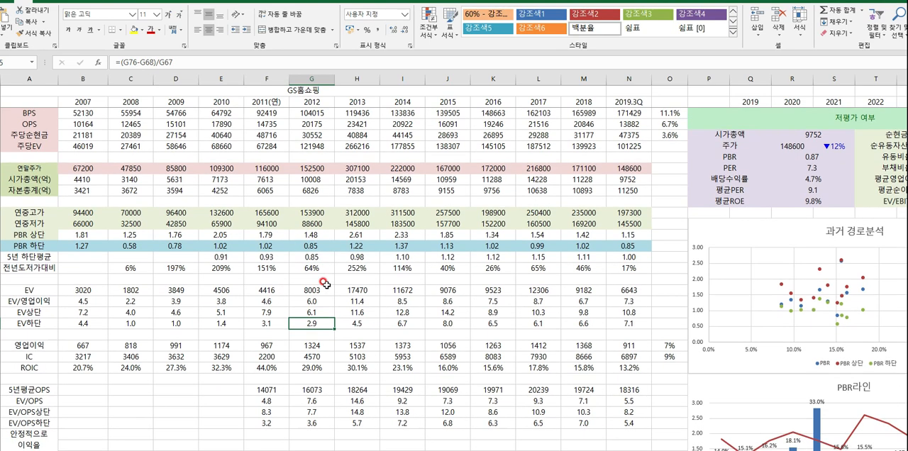
scroll(325, 283, "down", 1)
left_click_drag(28, 312, 649, 334)
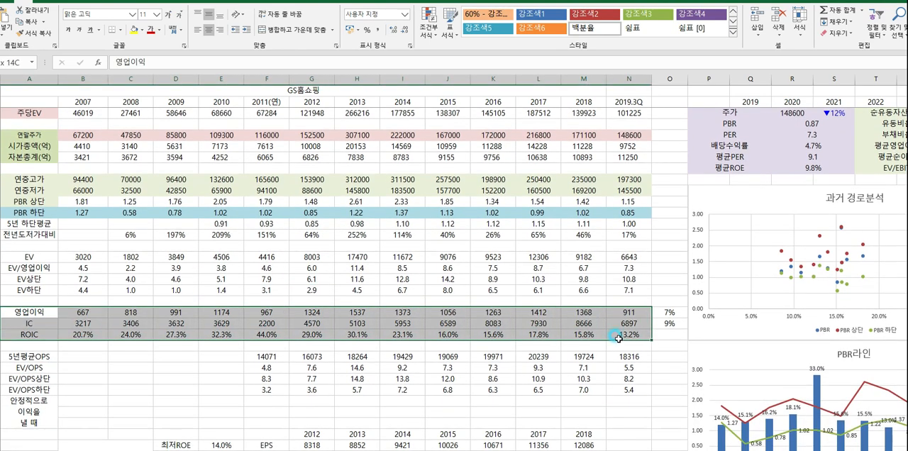
left_click(76, 318)
left_click_drag(41, 314, 635, 334)
double_click(33, 323)
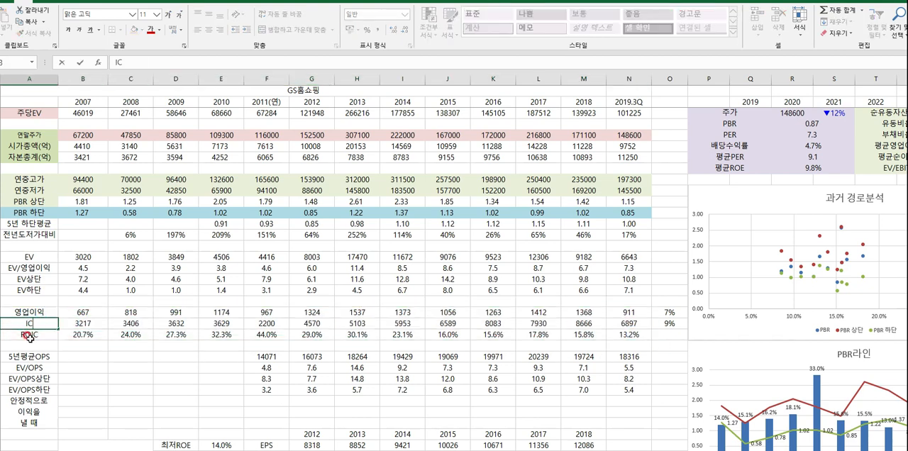
left_click(66, 356)
left_click(29, 325)
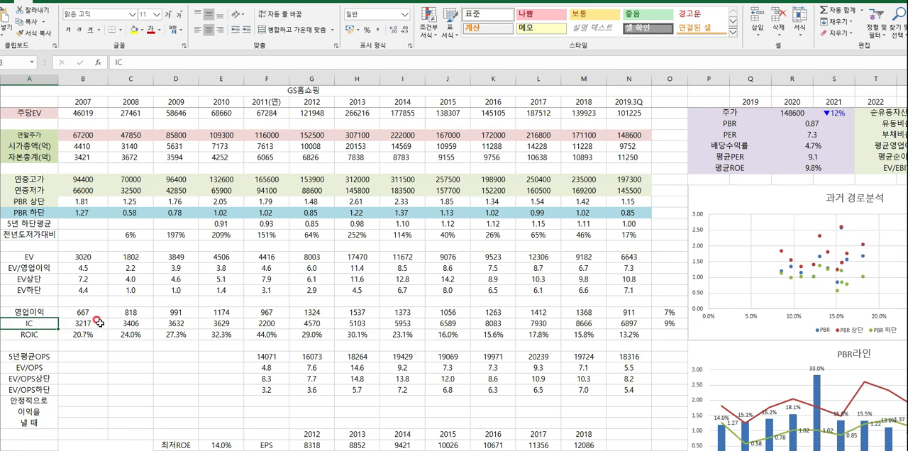
- Examine the 2007 IC formula and trace its references in the 순운전자본, 유형자산, 기업투자 and 무형자산 rows, leaving it unchanged
double_click(96, 321)
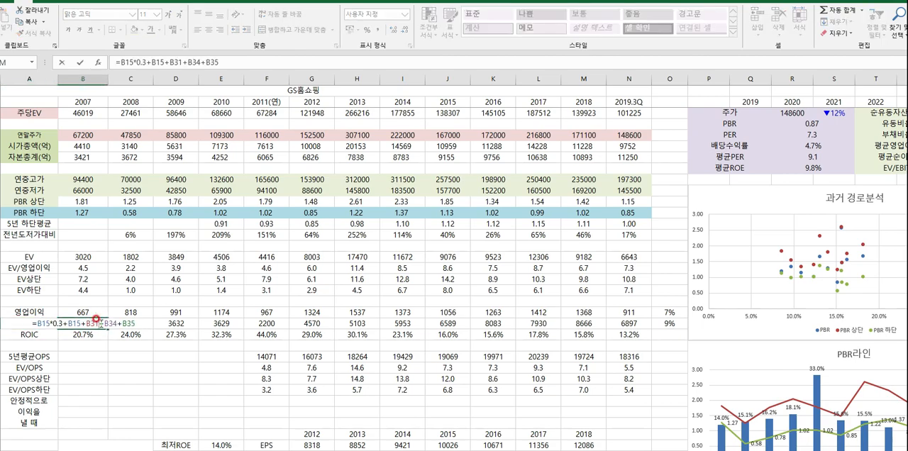
scroll(96, 319, "down", 6)
scroll(99, 324, "up", 1)
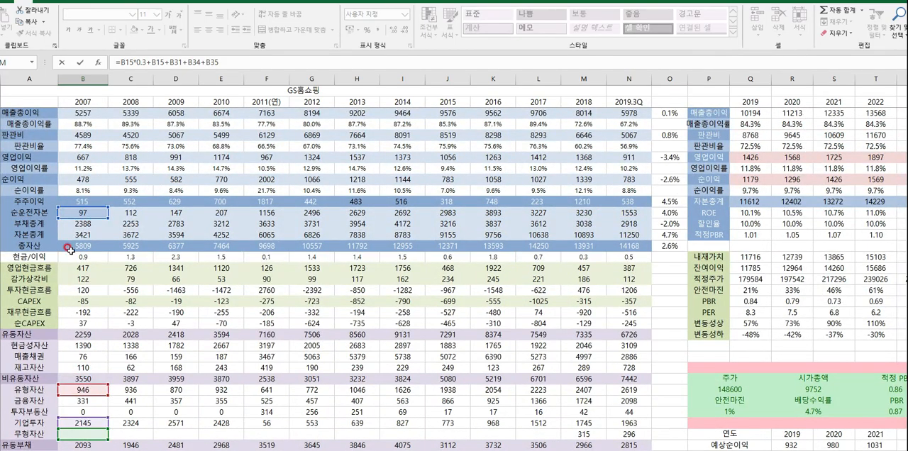
scroll(92, 353, "down", 4)
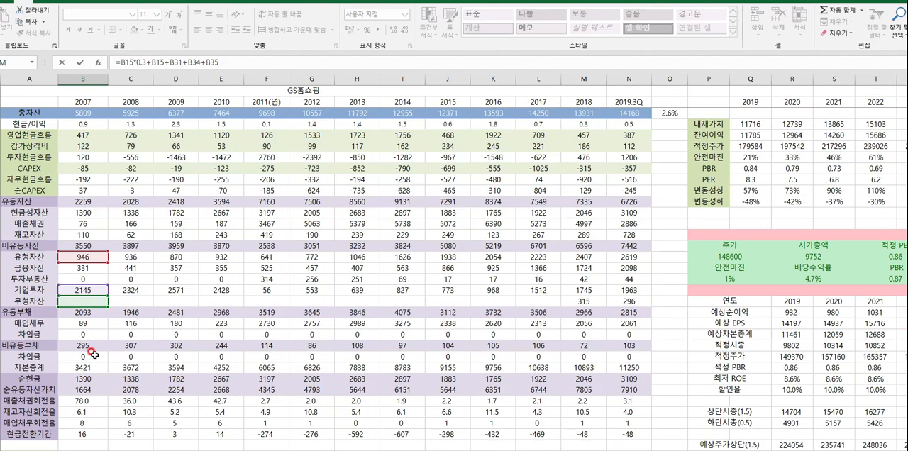
scroll(88, 338, "up", 5)
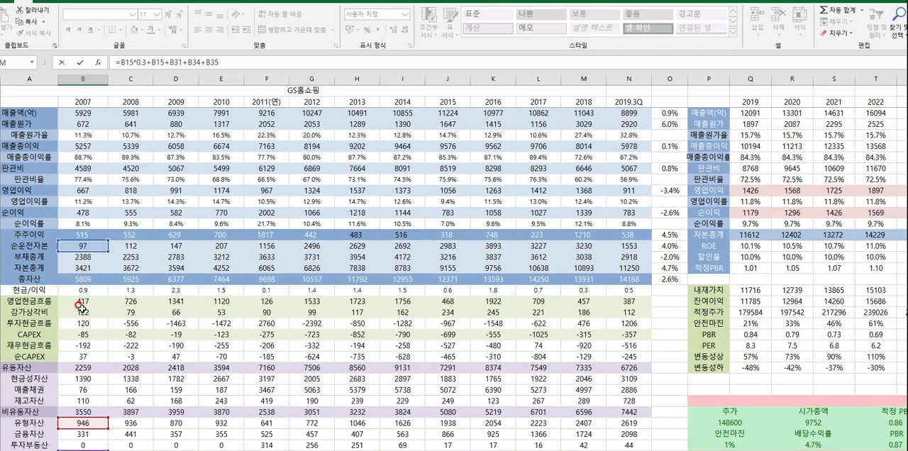
scroll(82, 298, "down", 7)
scroll(90, 315, "up", 5)
scroll(90, 315, "up", 2)
scroll(128, 177, "down", 3)
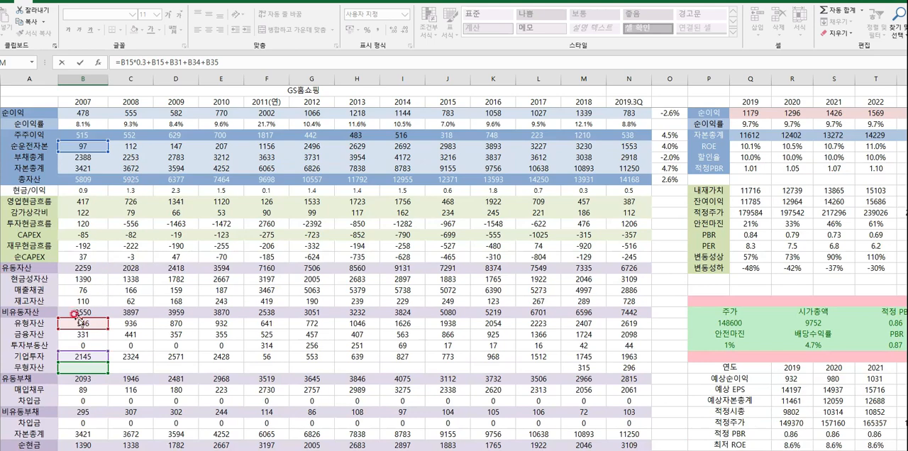
scroll(93, 323, "down", 1)
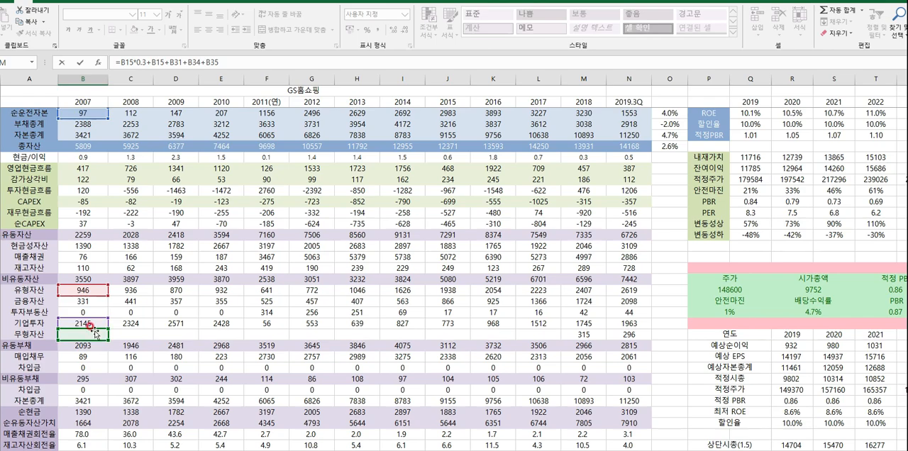
scroll(93, 326, "down", 10)
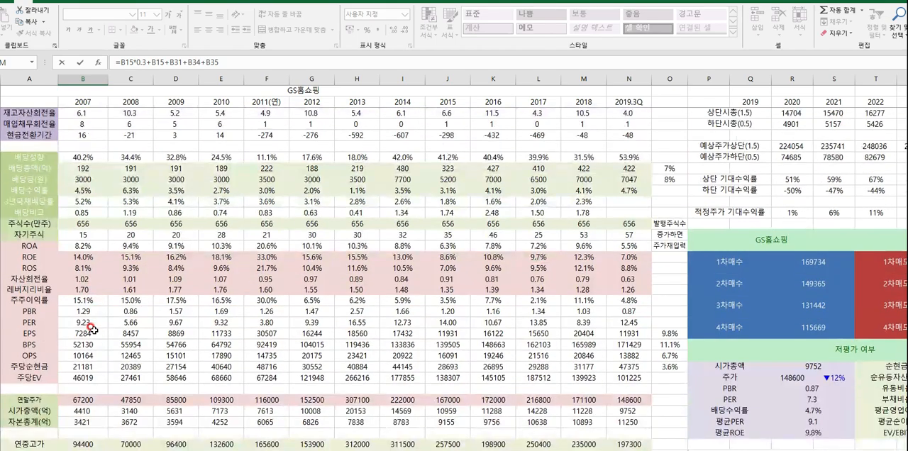
scroll(92, 328, "down", 4)
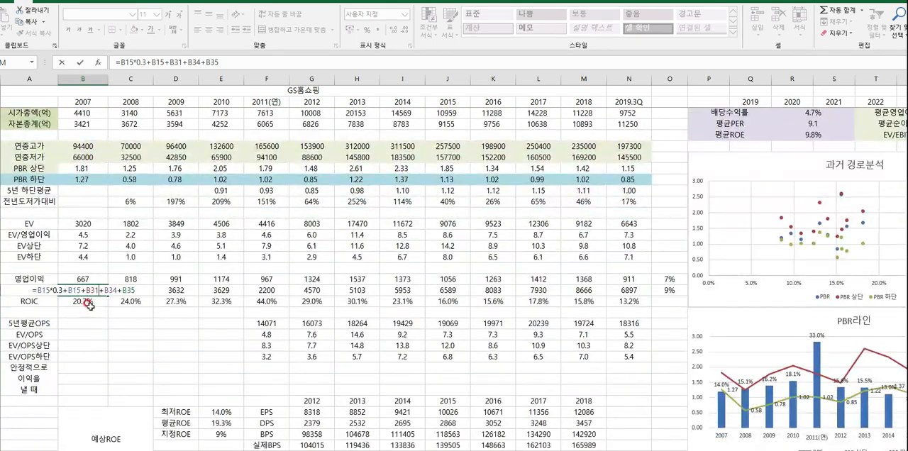
key("Escape")
- Highlight the IC row, then review the 2007 영업이익 cell and the ROIC values for 2007 to 2009
left_click_drag(81, 290, 616, 291)
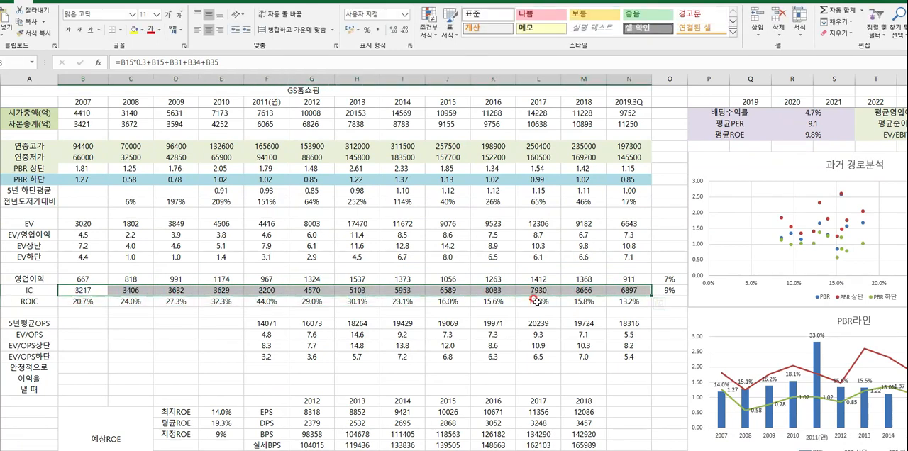
left_click(29, 302)
left_click(78, 281)
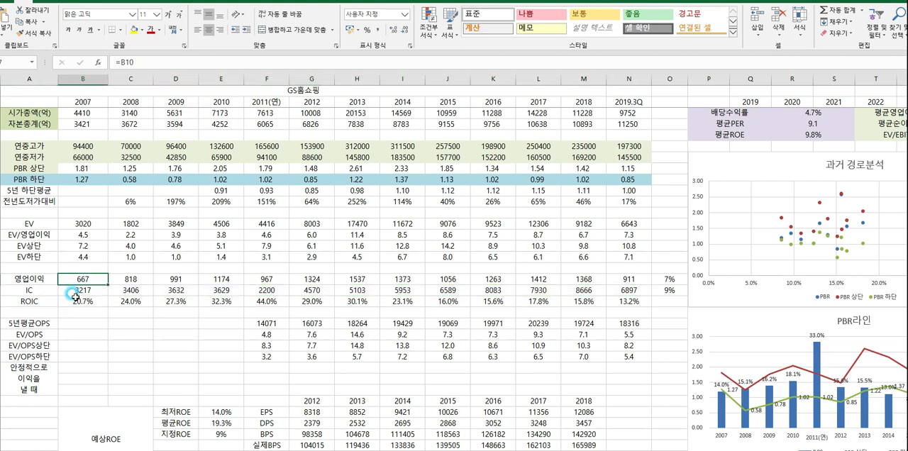
left_click_drag(78, 302, 187, 301)
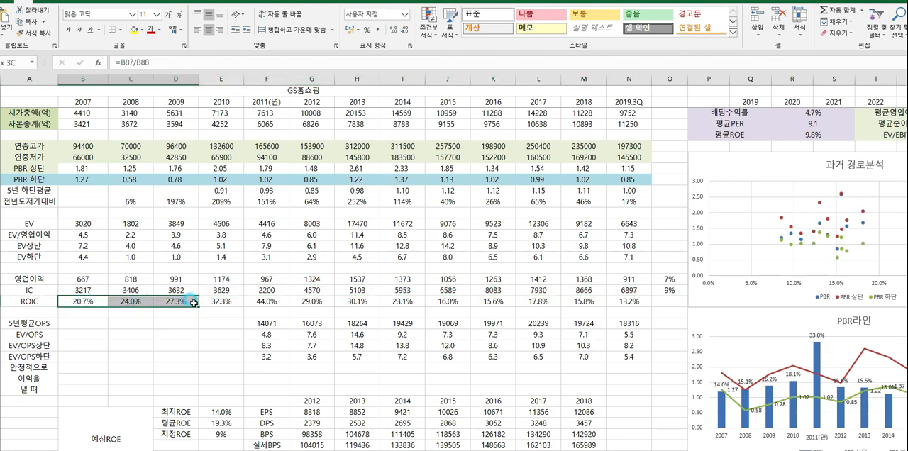
- Review the ROIC trend from 2007 to 2019.3Q, focusing on the values from 2016 onward
left_click(186, 333)
left_click_drag(80, 301, 611, 305)
left_click(568, 319)
left_click_drag(497, 303, 611, 302)
left_click(596, 319)
left_click(581, 320)
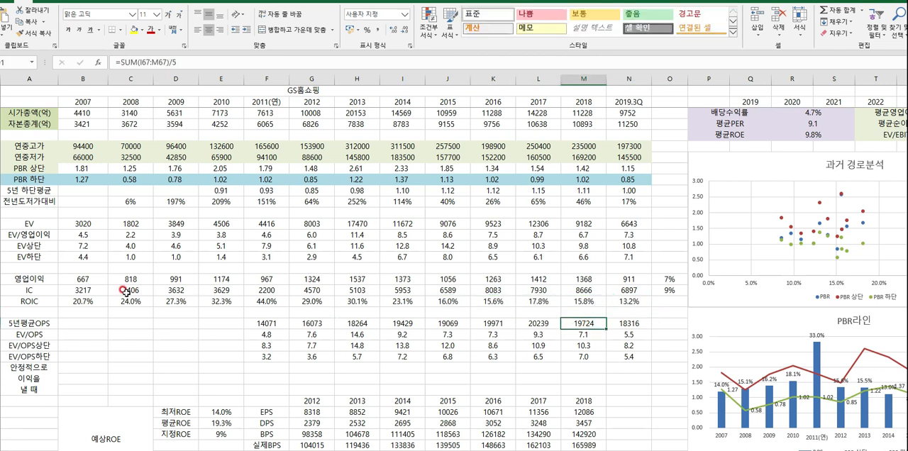
- Highlight the 영업이익, IC and ROIC block again to review the three rows together
left_click_drag(37, 278, 615, 308)
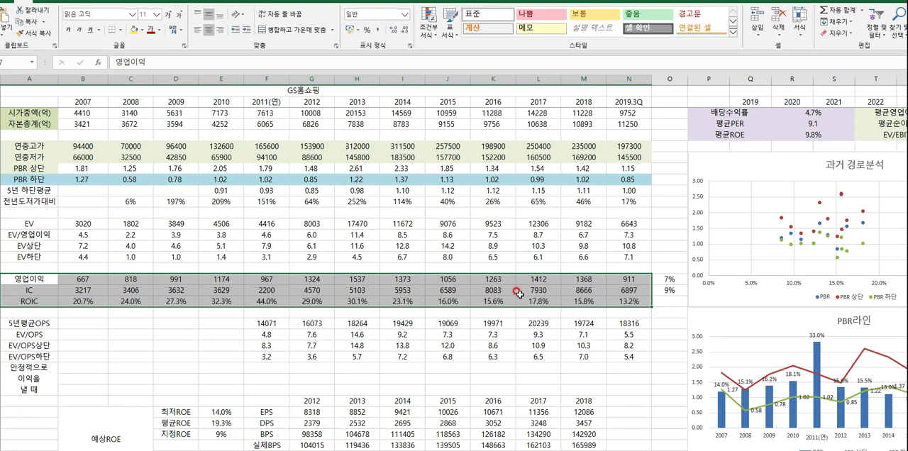
left_click(81, 291)
left_click(45, 283)
left_click_drag(45, 283, 609, 301)
- Survey the 예상ROE valuation block, highlighting the 2012 figures from EPS to 30%할인 and the 최저, 평균 and 지정ROE cells
scroll(546, 303, "down", 6)
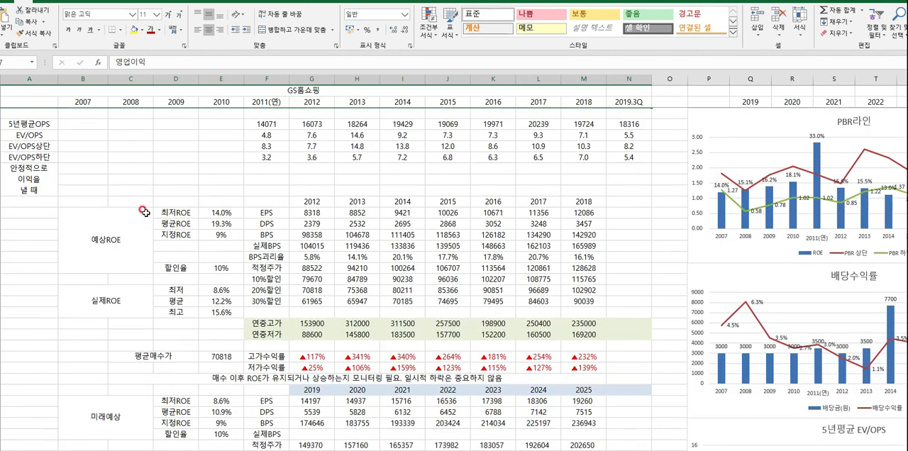
left_click_drag(137, 201, 310, 334)
left_click(220, 290)
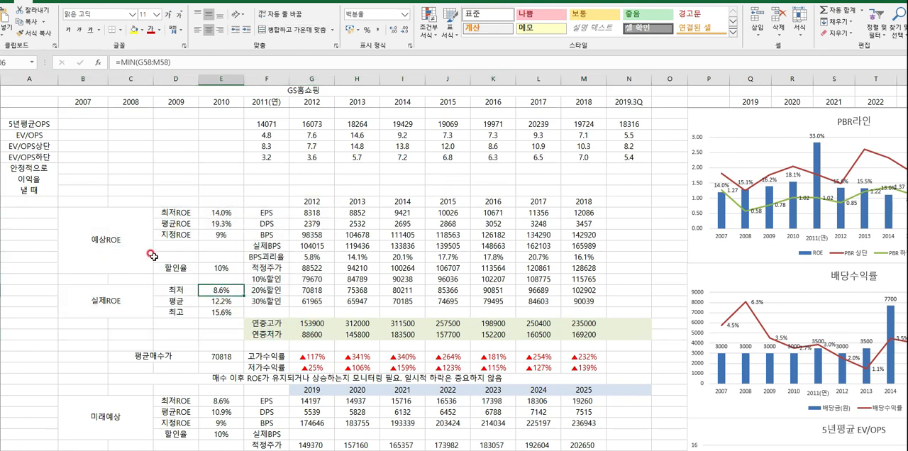
left_click_drag(309, 201, 299, 298)
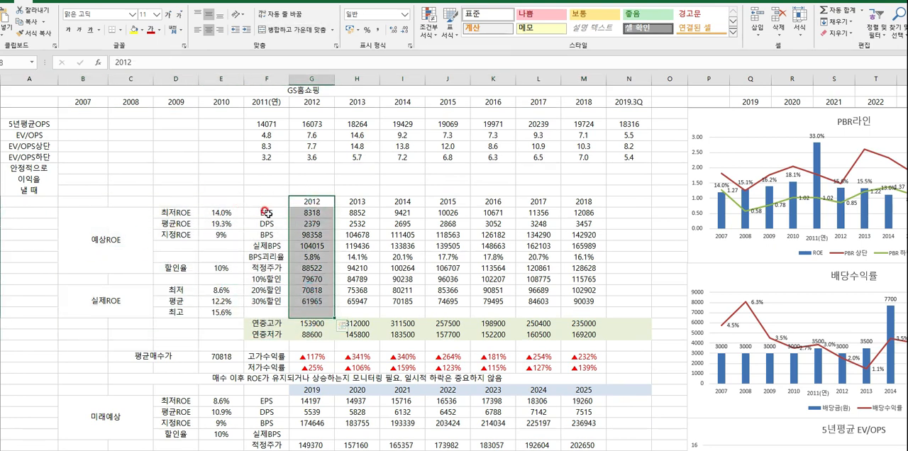
left_click_drag(266, 202, 299, 300)
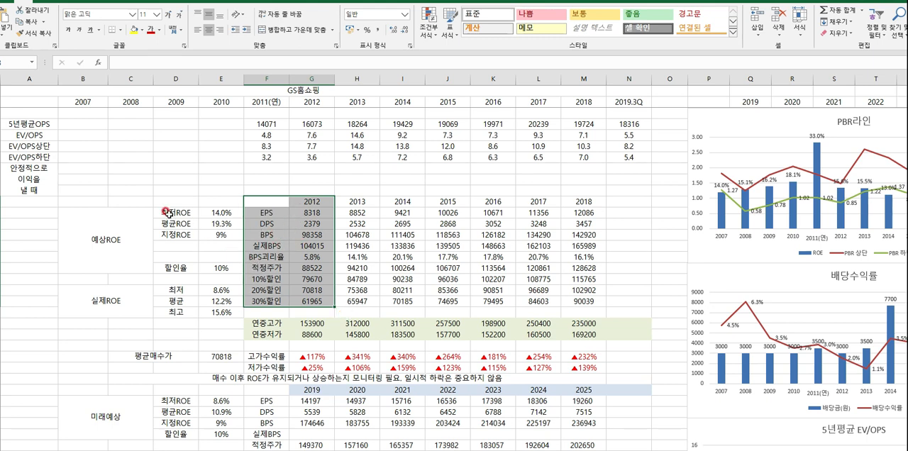
left_click_drag(166, 213, 220, 235)
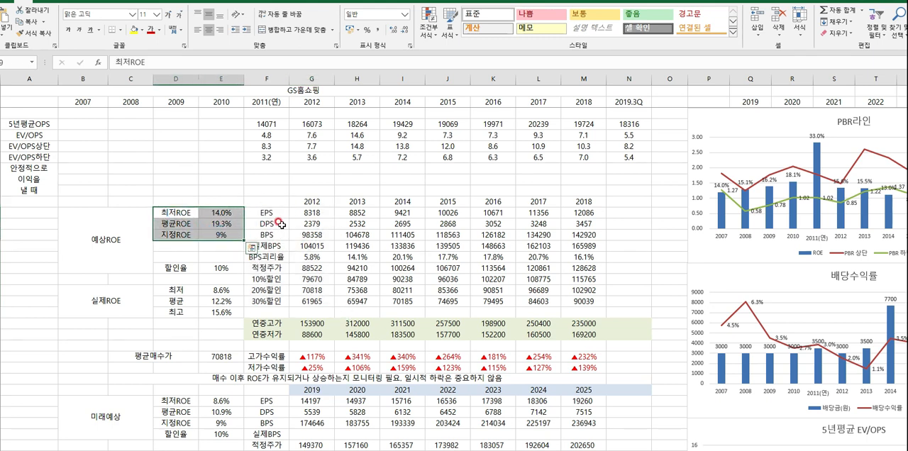
- Check the 2012 적정주가 formula and trace the ROE range used by the 최저ROE formula, leaving both unchanged
left_click(294, 264)
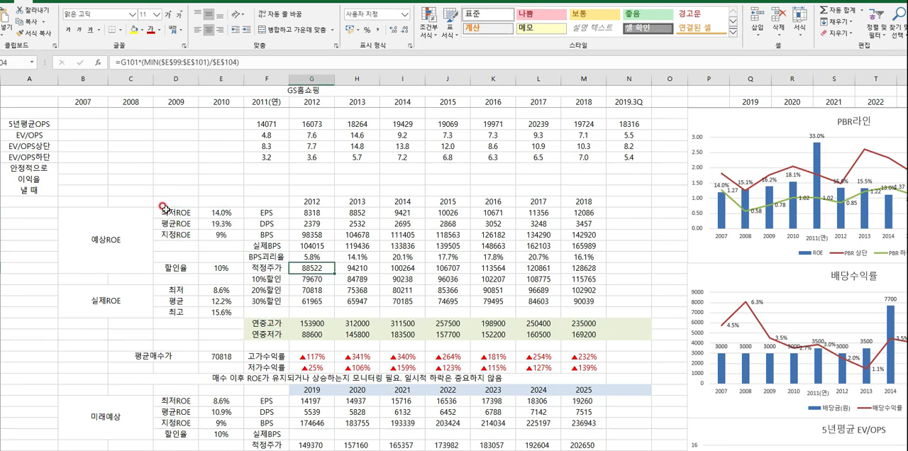
double_click(220, 211)
scroll(213, 213, "up", 15)
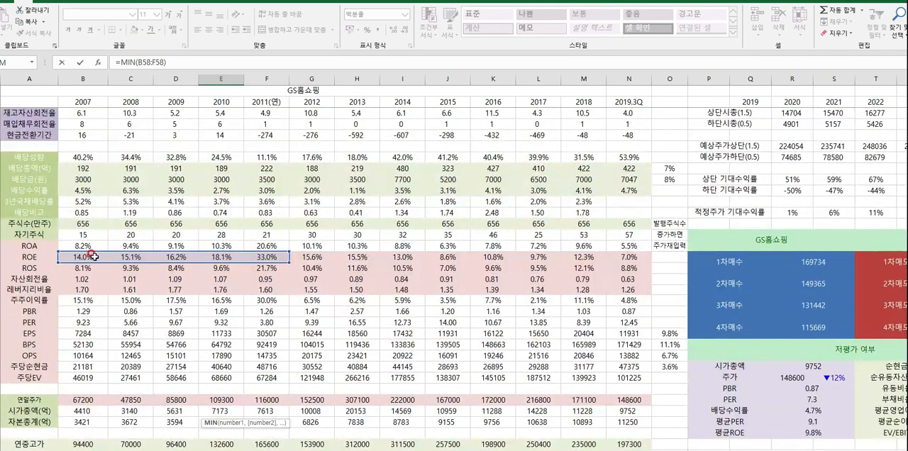
scroll(213, 294, "down", 10)
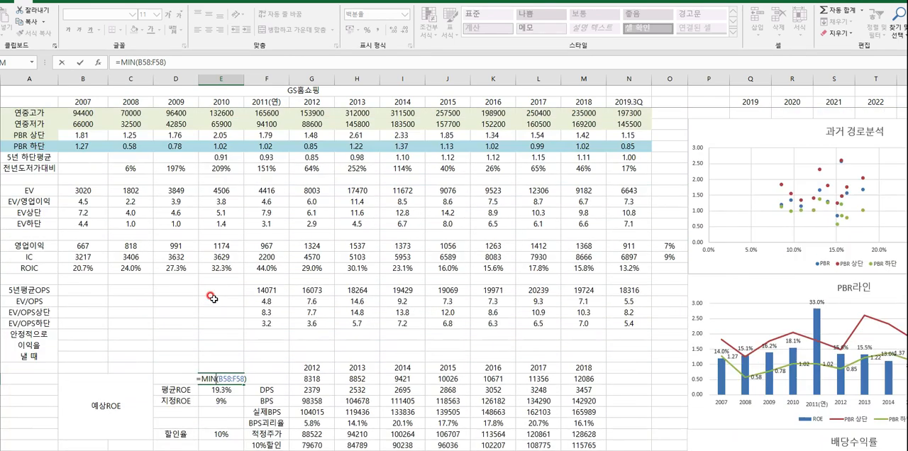
scroll(212, 297, "down", 4)
key("Escape")
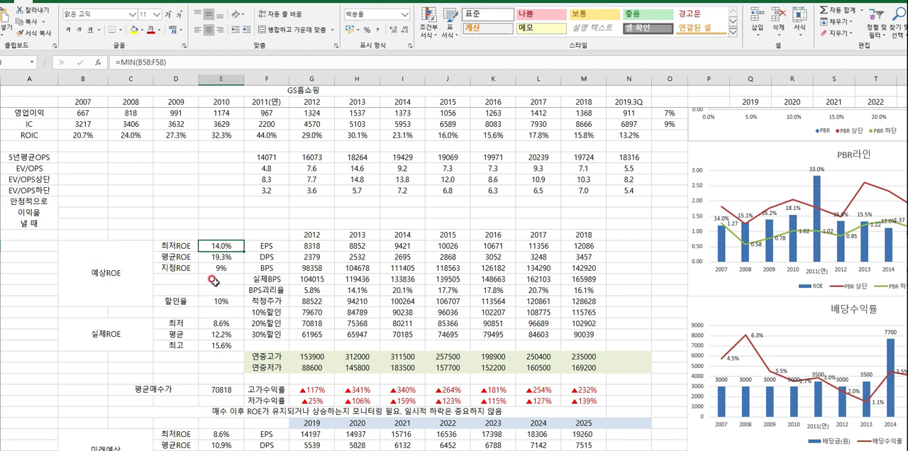
- Inspect the references in the 2012 EPS formula of the 예상ROE block without changing it
left_click(308, 249)
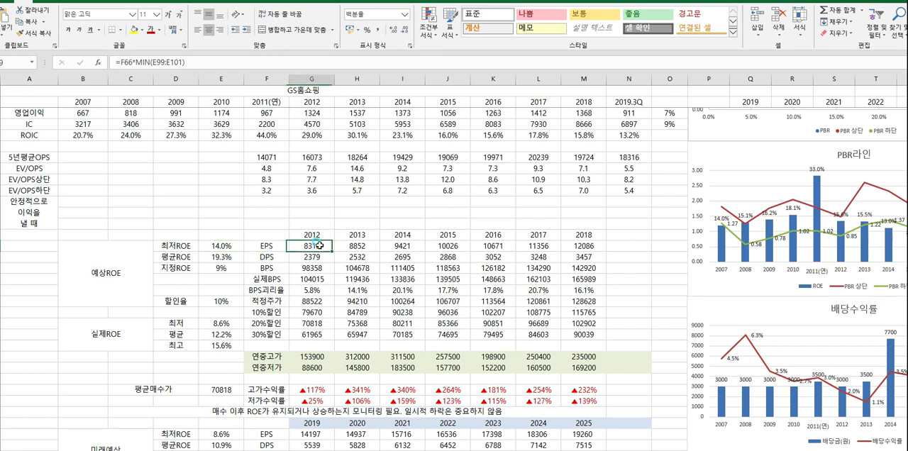
double_click(296, 248)
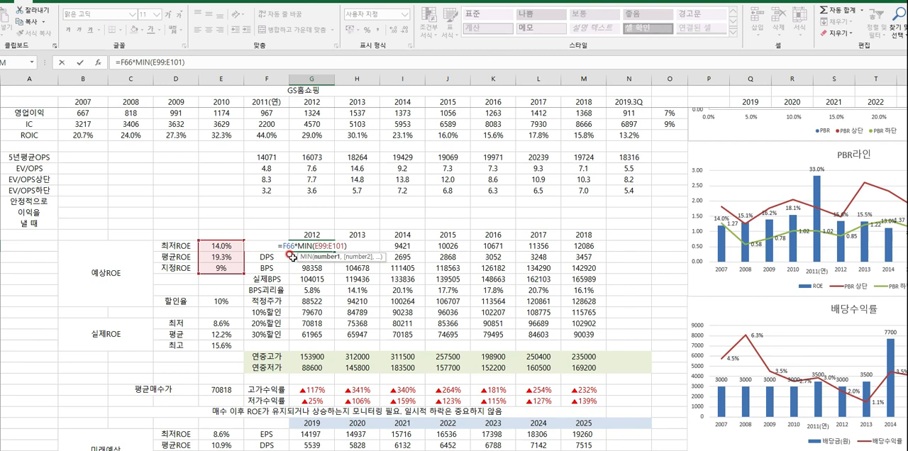
key("Escape")
- Compare the 지정ROE cell with the 실제ROE 평균 and review the BPS괴리율 row for 2012 to 2018
left_click(216, 269)
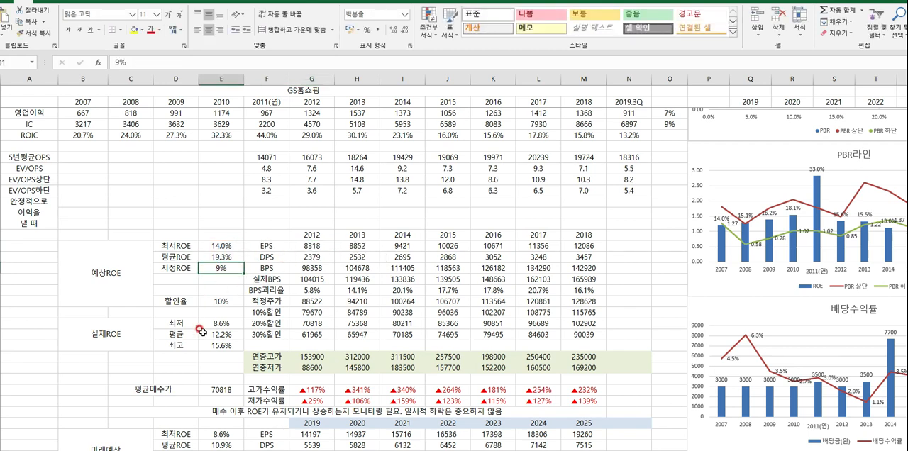
left_click_drag(183, 335, 220, 332)
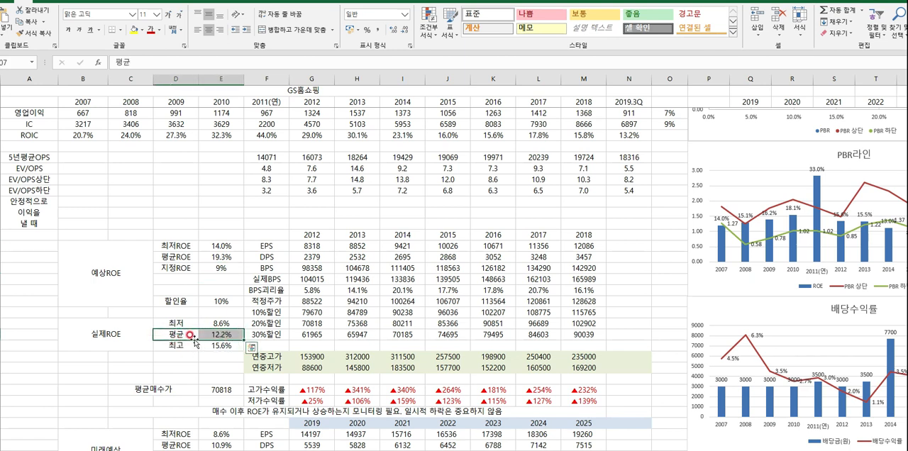
left_click_drag(274, 289, 567, 287)
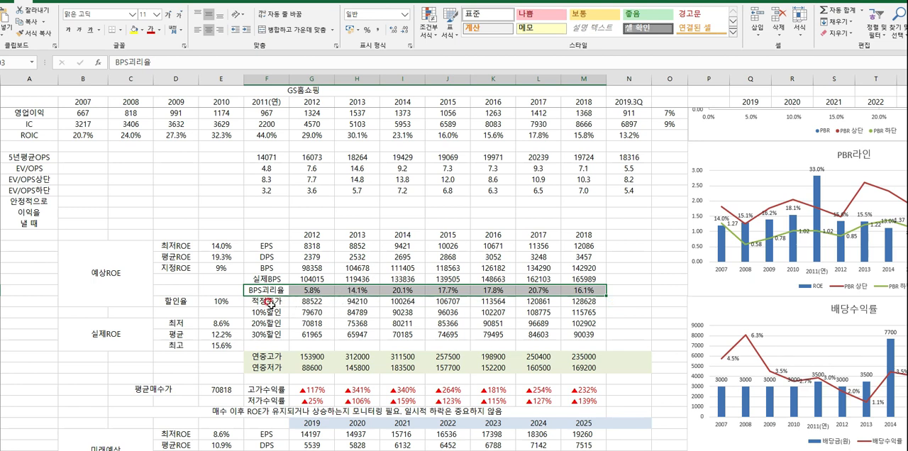
- Compare the 2012 적정주가 and its 10% to 30% discounted prices with 연중저가, and check the 평균매수가 formula
left_click_drag(271, 302, 312, 301)
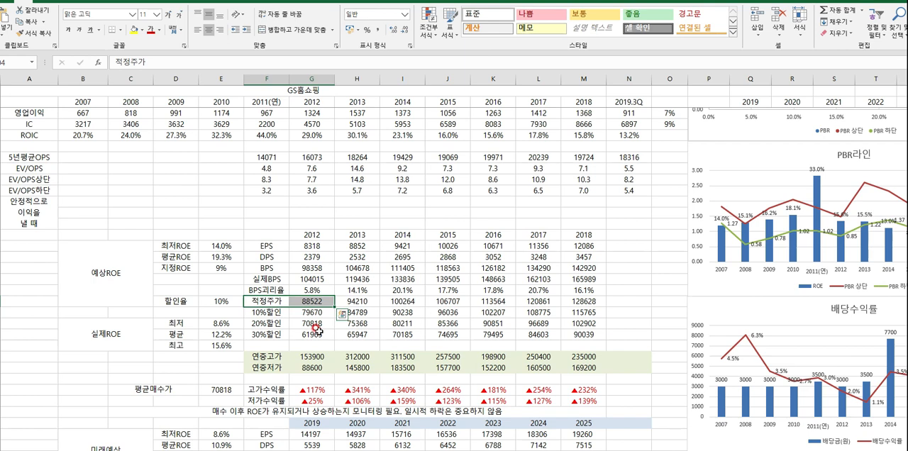
left_click_drag(312, 316, 313, 334)
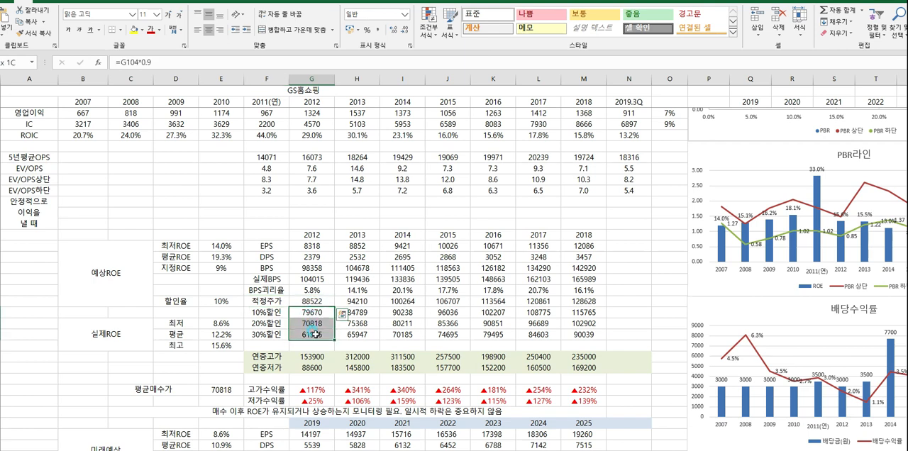
left_click(304, 366)
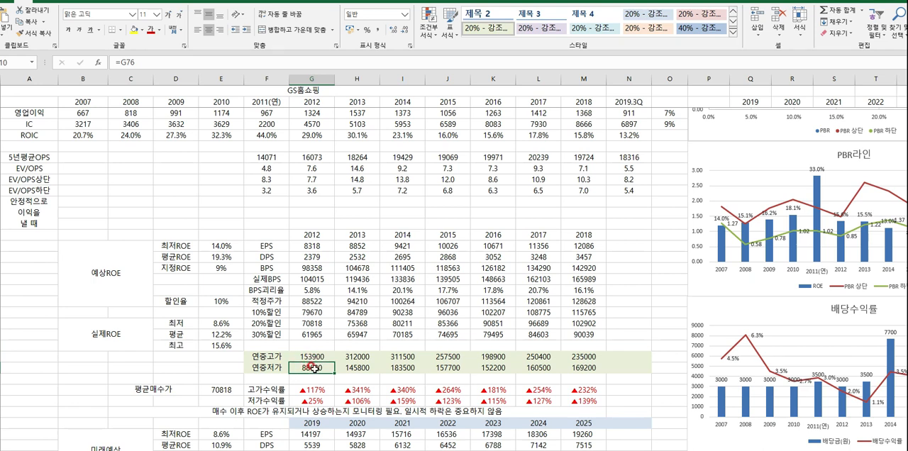
double_click(228, 389)
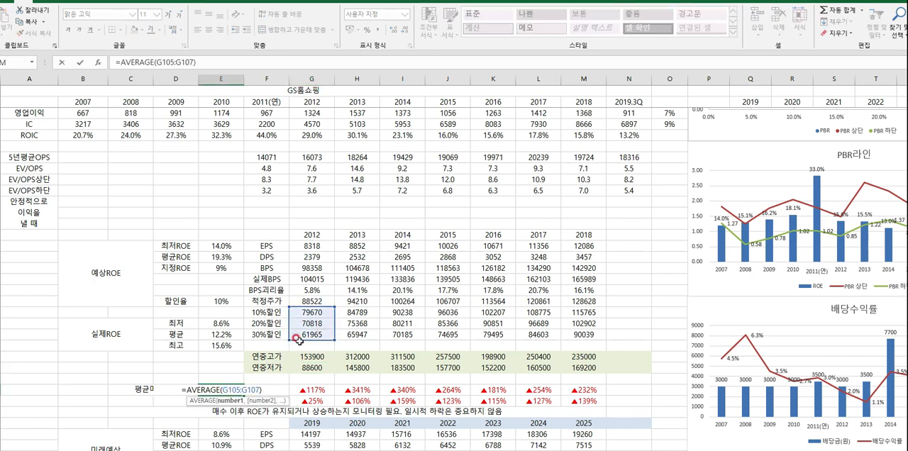
key("Return")
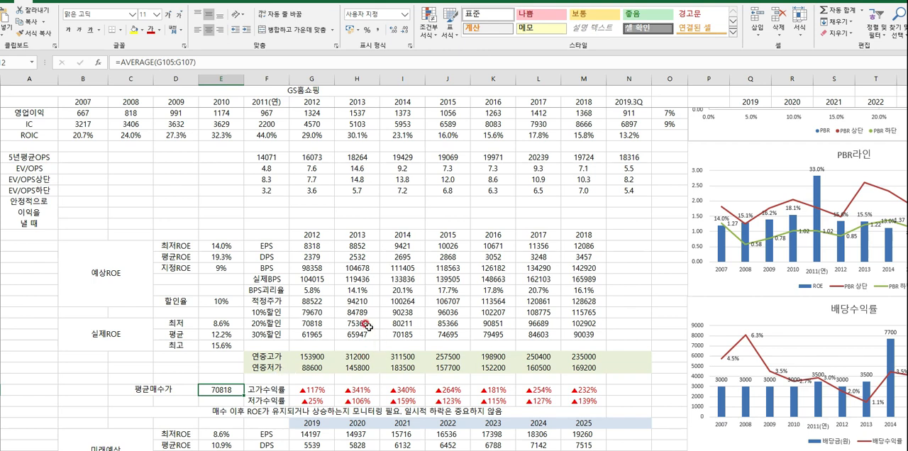
- Relate the 2012 columns of the 예상ROE backtest to the PBR 하단 row for 2012 to 2018
left_click_drag(174, 236, 312, 355)
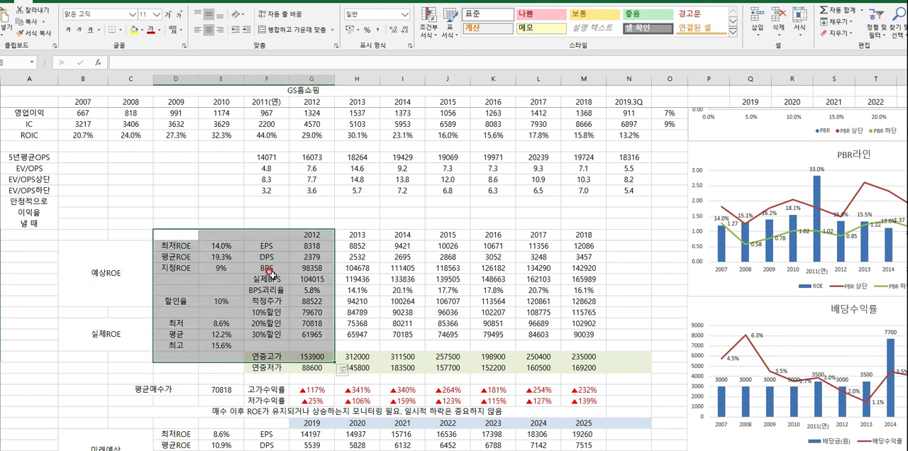
scroll(272, 275, "up", 8)
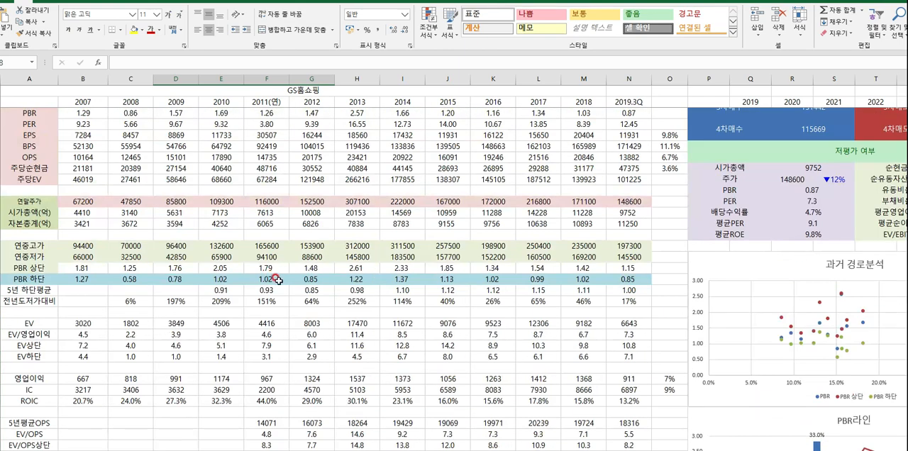
left_click_drag(317, 278, 602, 276)
left_click(323, 278)
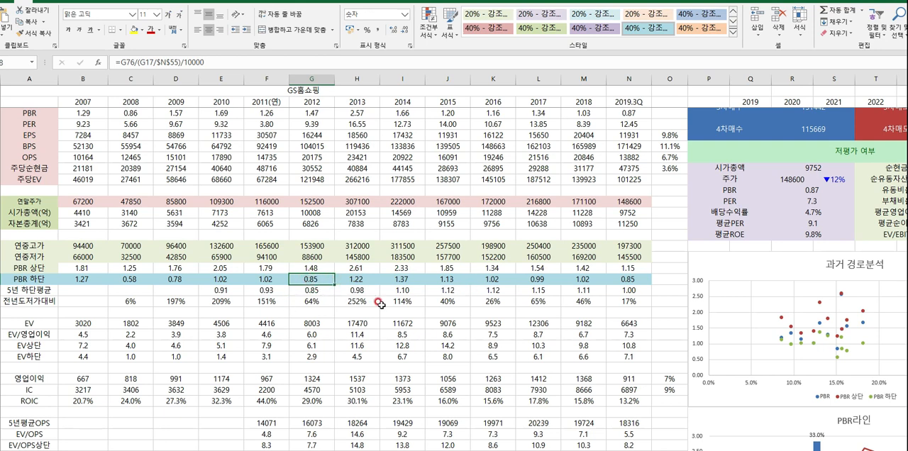
scroll(344, 306, "down", 3)
scroll(344, 306, "down", 7)
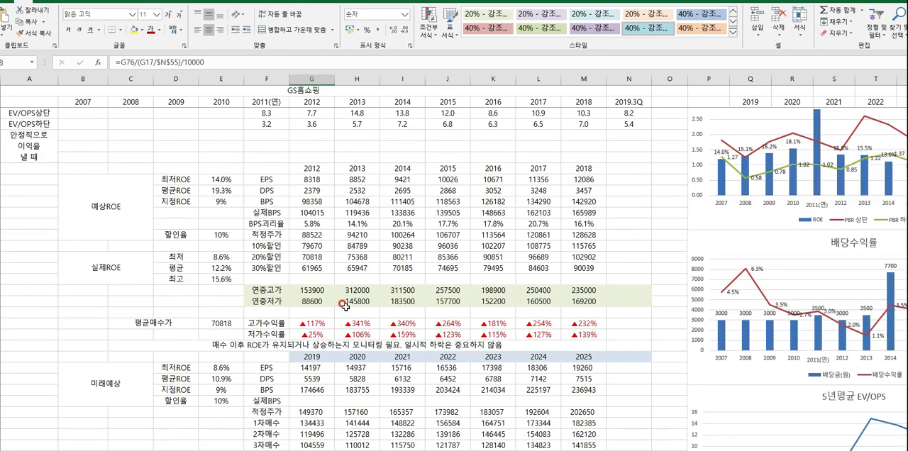
- Survey the 미래예상 block and highlight the 2019 prices from 적정주가 to 3차매수
scroll(312, 293, "down", 3)
scroll(312, 293, "down", 1)
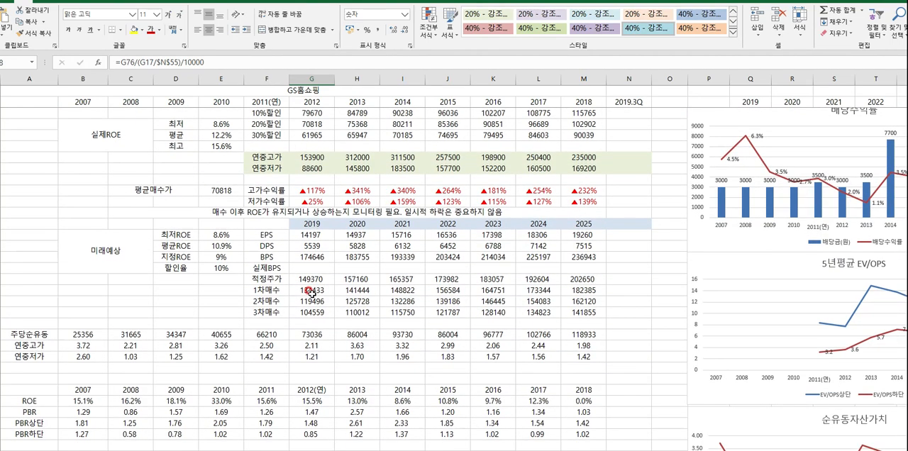
left_click_drag(107, 237, 553, 310)
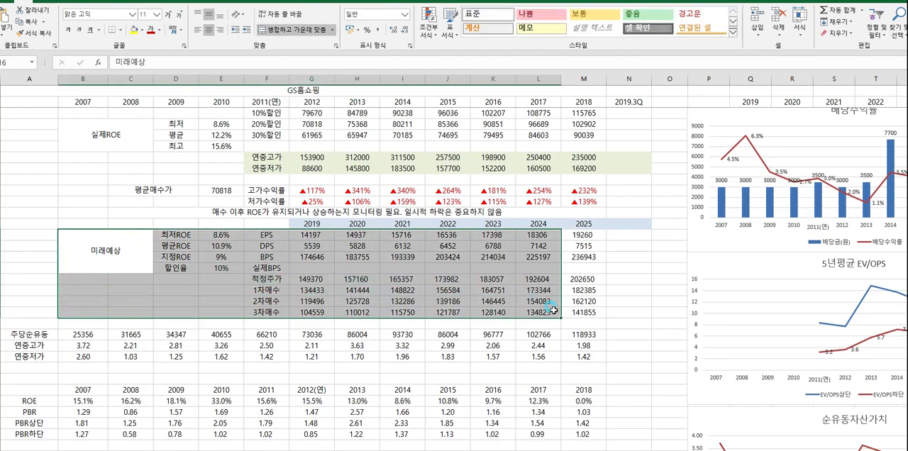
left_click(320, 228)
left_click_drag(305, 278, 312, 313)
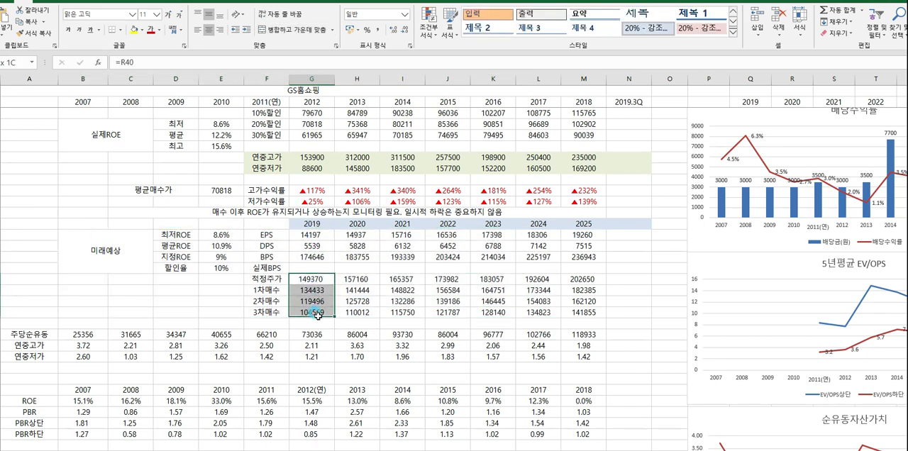
left_click(312, 313)
- Review the ROE and 할인율 assumptions of the 미래예상 block and inspect the 최저ROE formula without changing it
scroll(273, 280, "up", 4)
scroll(282, 275, "down", 3)
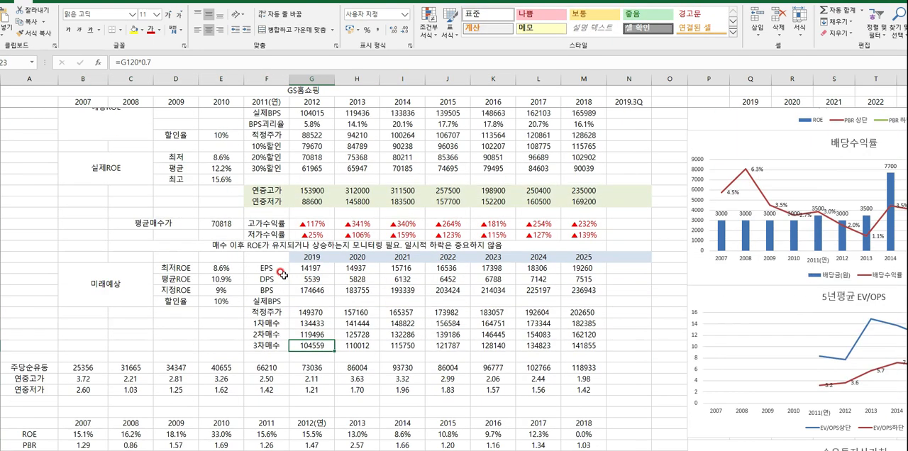
left_click_drag(173, 264, 221, 314)
left_click(221, 268)
scroll(326, 273, "up", 12)
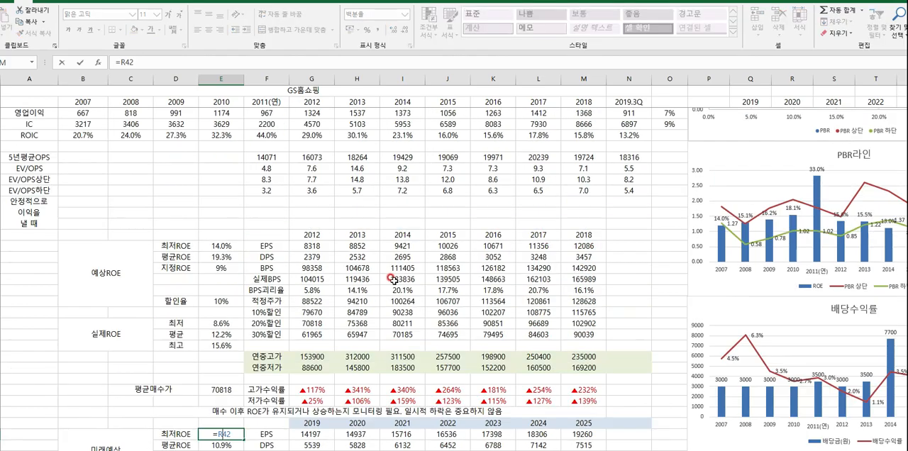
scroll(426, 275, "up", 5)
scroll(511, 280, "down", 12)
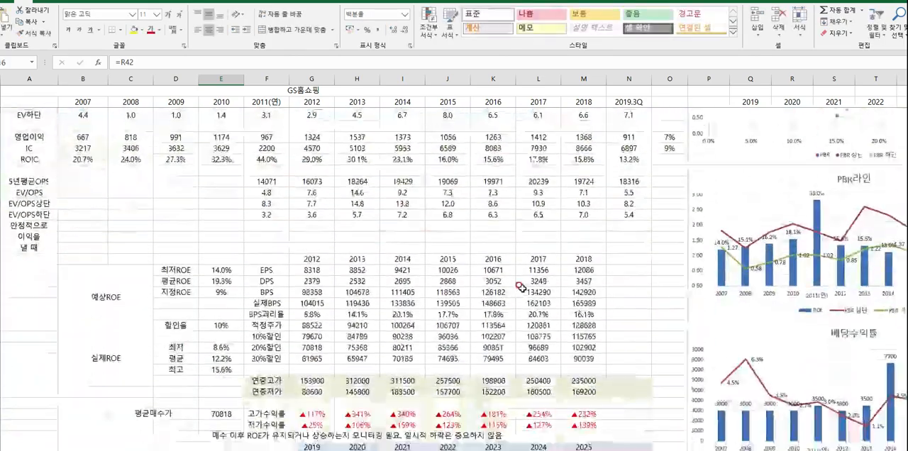
- Compare the actual ROE row for 2014 to 2018 with the 최저 and 평균 figures of the 실제ROE block
scroll(521, 283, "up", 8)
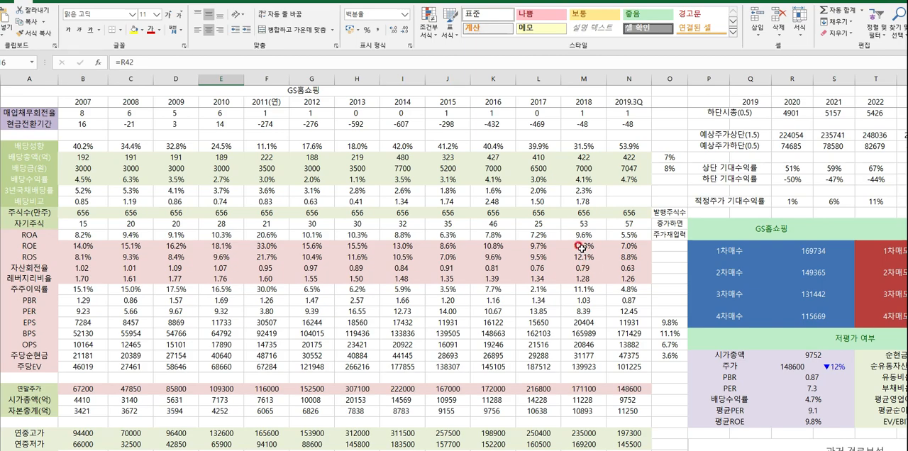
left_click_drag(581, 248, 397, 248)
scroll(445, 283, "down", 9)
scroll(446, 282, "down", 7)
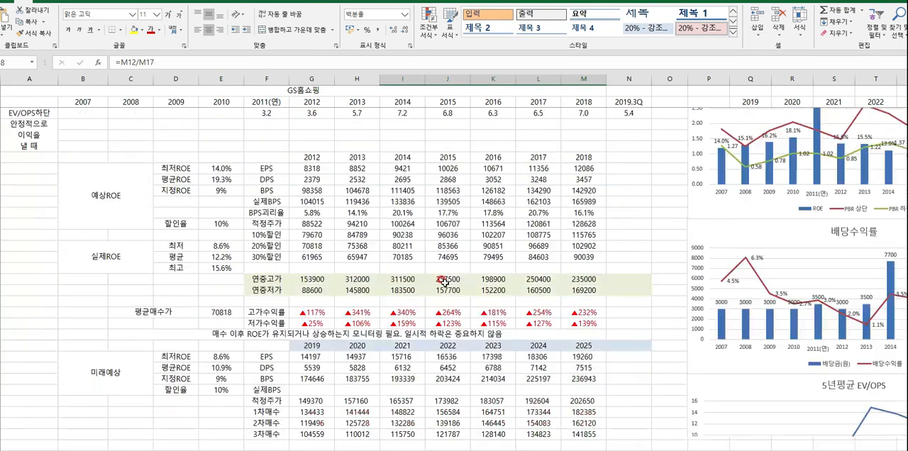
left_click_drag(224, 245, 240, 258)
scroll(222, 241, "down", 3)
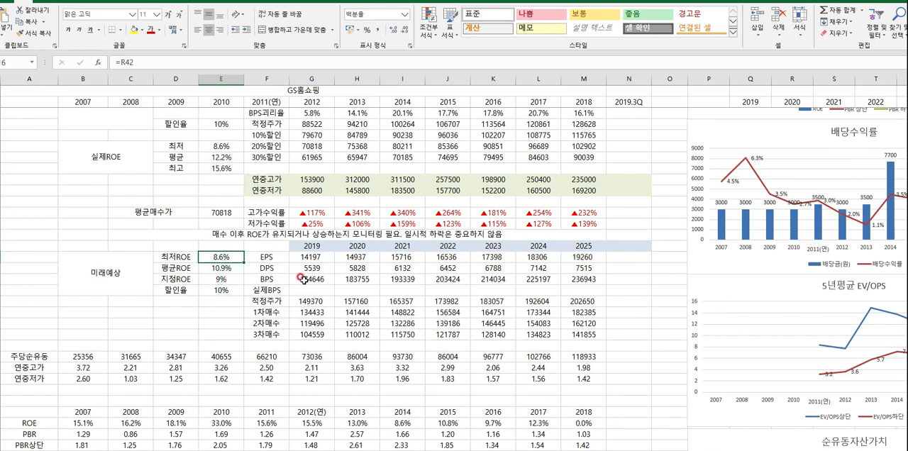
- Examine the 미래예상 EPS to BPS projections and the 2019 적정주가 and buy prices against the 2019.3Q 연중저가
left_click_drag(298, 257, 522, 284)
left_click(355, 300)
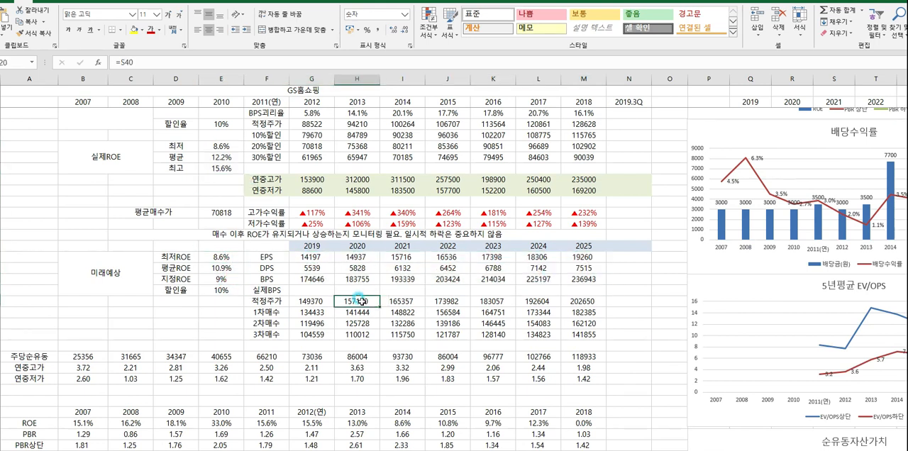
left_click_drag(301, 301, 317, 334)
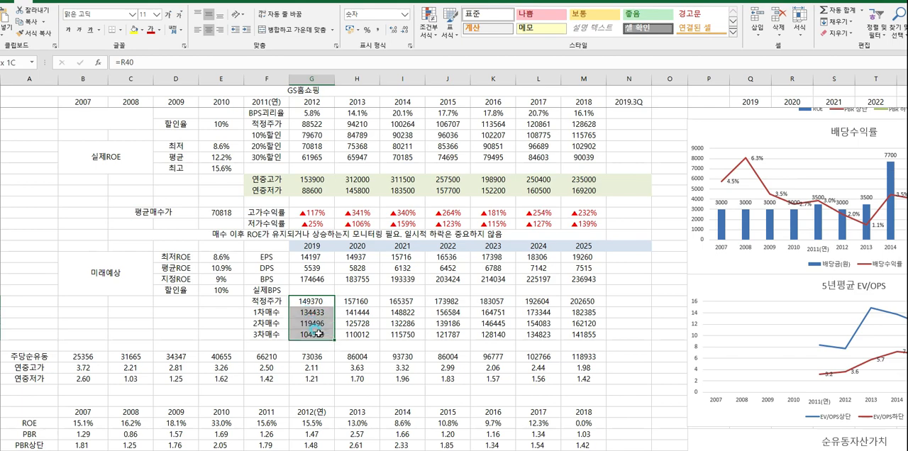
left_click(312, 302)
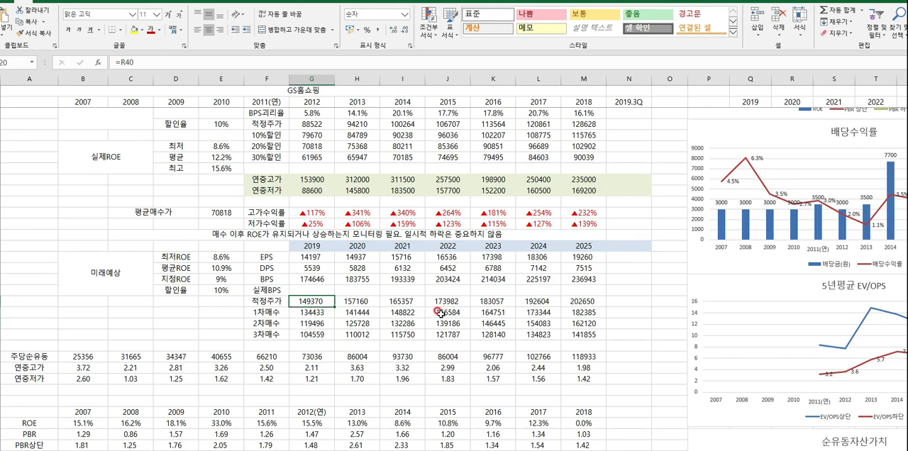
scroll(440, 312, "up", 10)
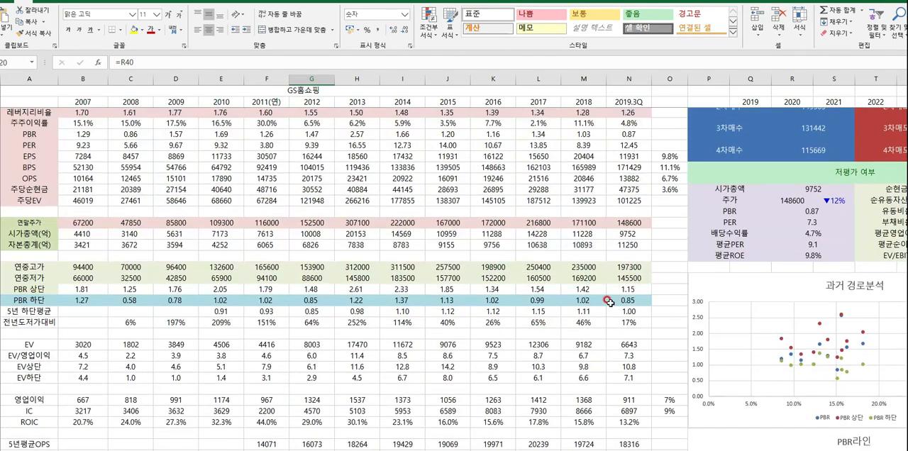
left_click(620, 281)
scroll(523, 320, "down", 15)
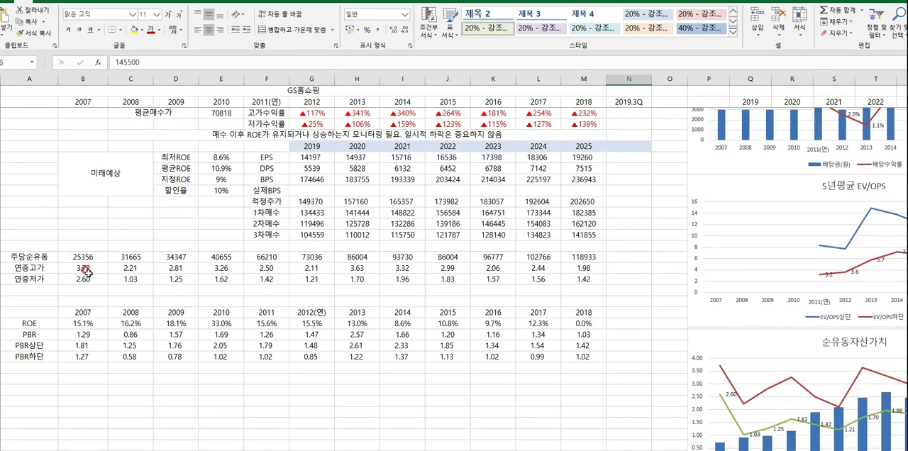
- Review the 주당순유동 rows and the ROE and PBR table beneath them for 2007 to 2018
left_click_drag(43, 258, 578, 356)
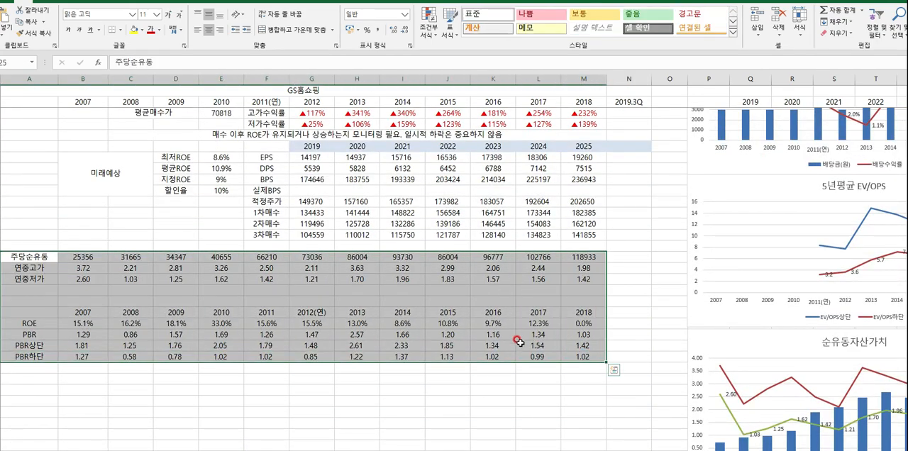
scroll(519, 342, "up", 1)
left_click_drag(28, 289, 578, 403)
scroll(517, 337, "up", 10)
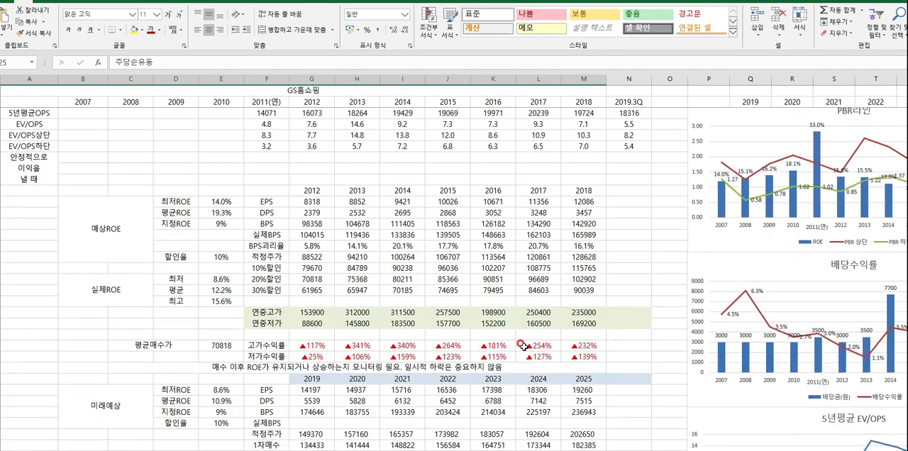
scroll(504, 339, "up", 10)
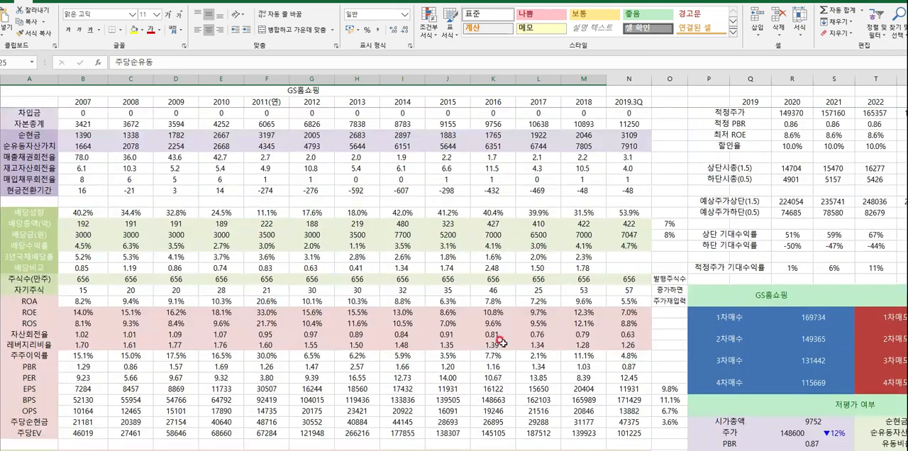
scroll(497, 343, "up", 10)
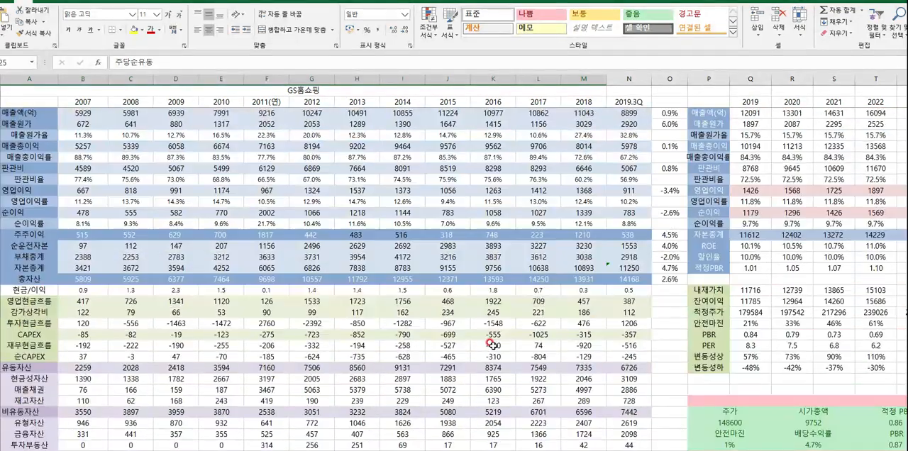
- Examine the 2019 to 2028 forecast table from 매출액 to 적정PBR, including the 2023 영업이익 formula
left_click_drag(491, 336, 601, 312)
left_click(480, 301)
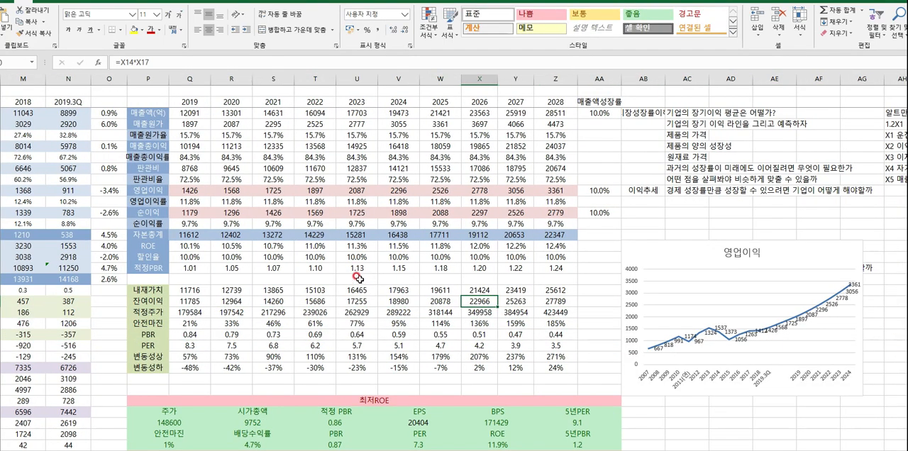
left_click(154, 103)
left_click(179, 167)
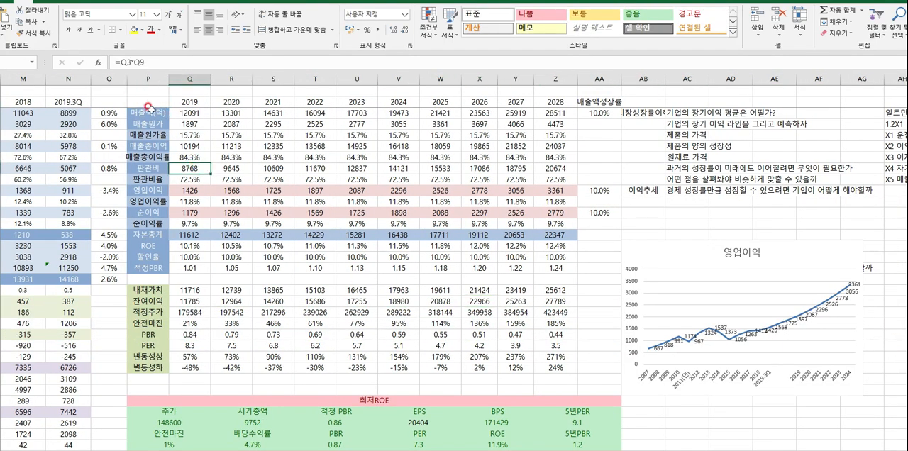
left_click_drag(151, 105, 443, 268)
left_click(361, 191)
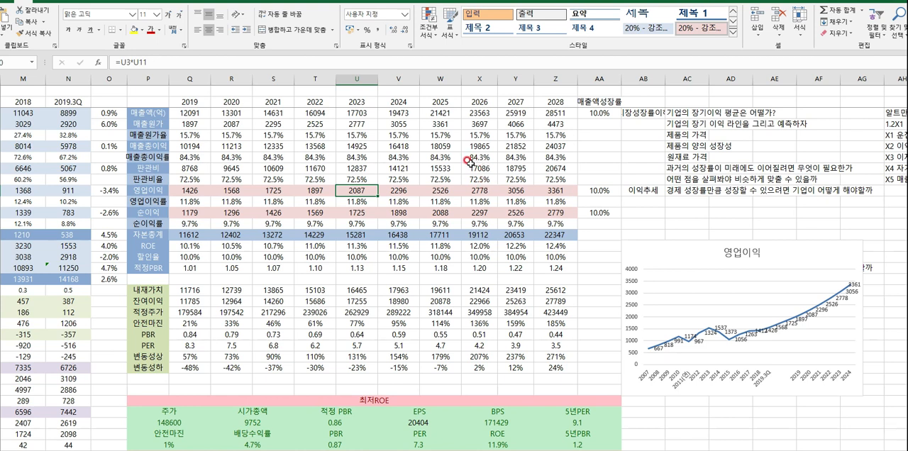
- Set the forecast's 매출액성장률 to 5%
left_click(596, 113)
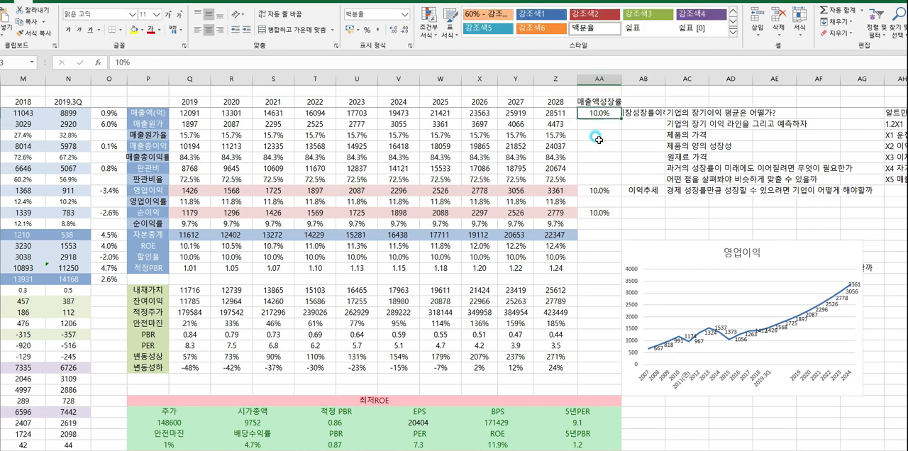
type("5")
key("Return")
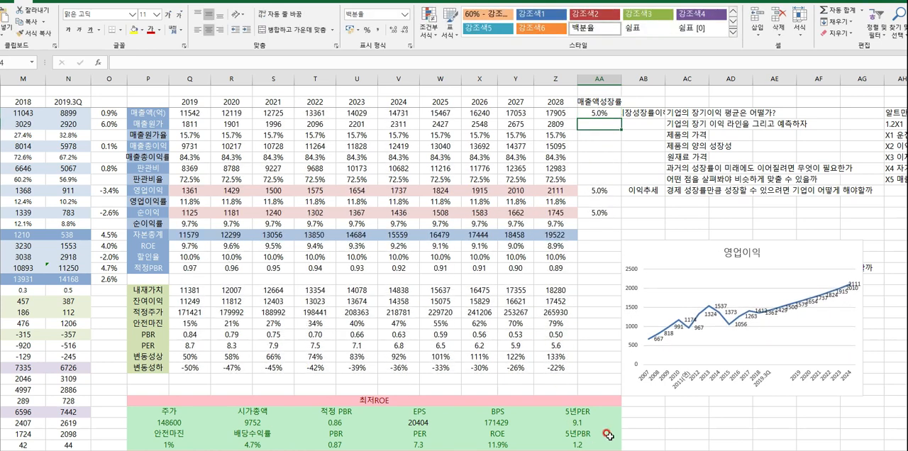
- Change the past 매출액 growth-rate formula in column O to =RATE(5,0,-AVERAGE(H3),AVERAGE(M3))
left_click_drag(599, 380, 323, 329)
left_click_drag(68, 115, 252, 125)
double_click(332, 115)
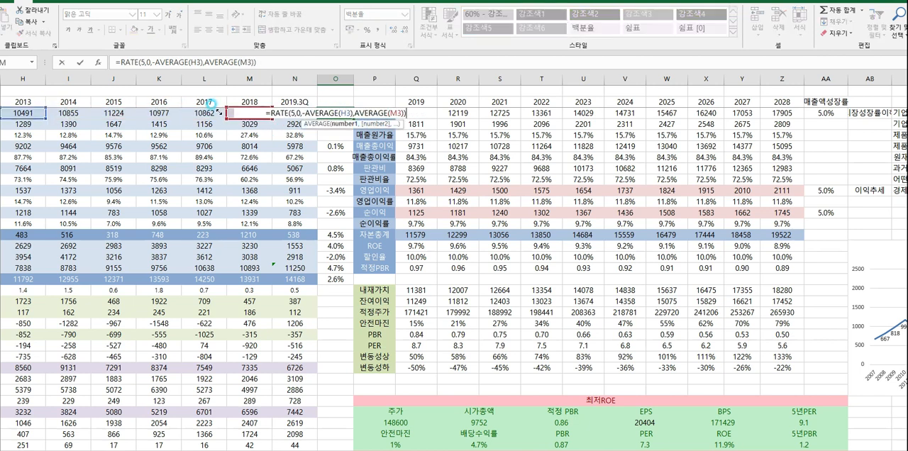
key("Return")
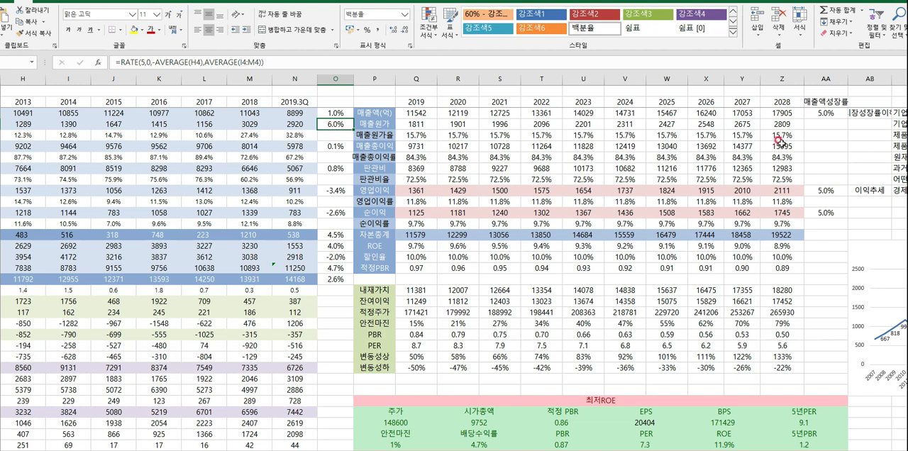
- Set the forecast's 매출액성장률 to 3%
left_click(816, 115)
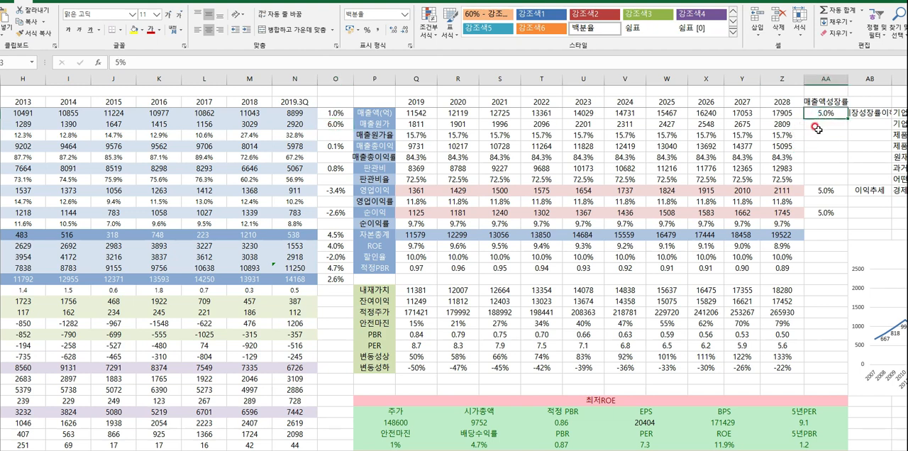
type("3")
key("Return")
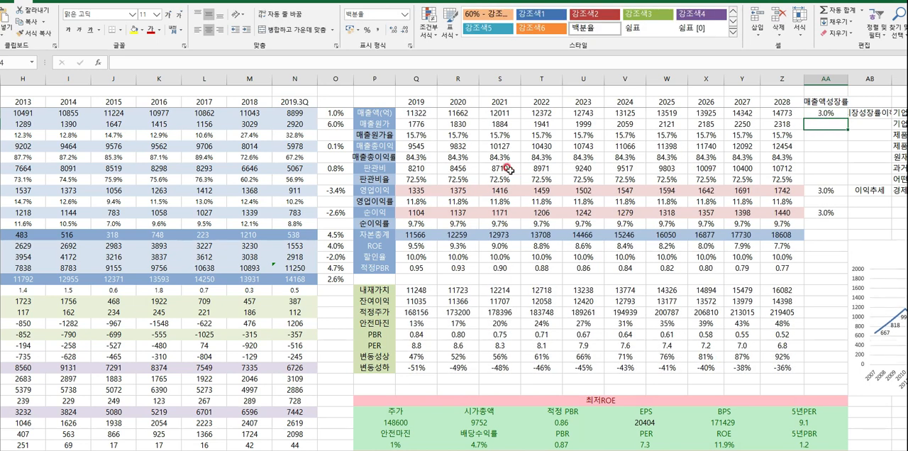
- Inspect the 2019 forecast formulas for 매출원가율, 매출총이익률, 판관비율, 영업이익률 and 순이익률
double_click(428, 136)
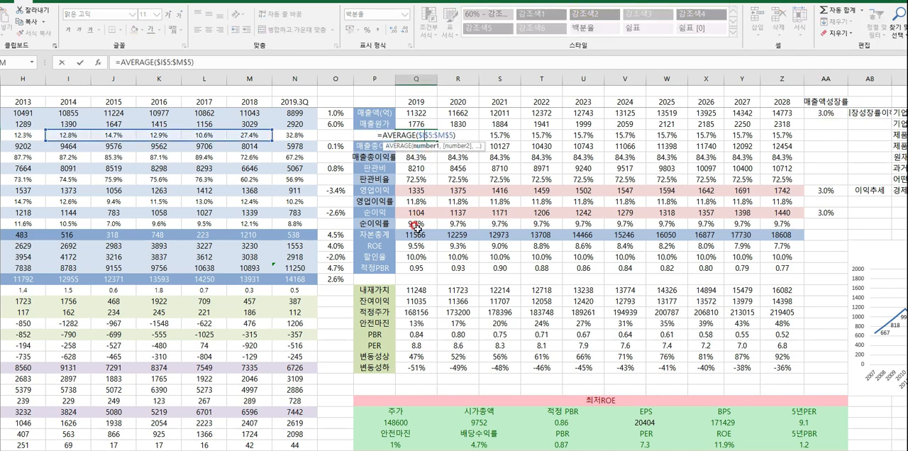
key("Escape")
double_click(420, 159)
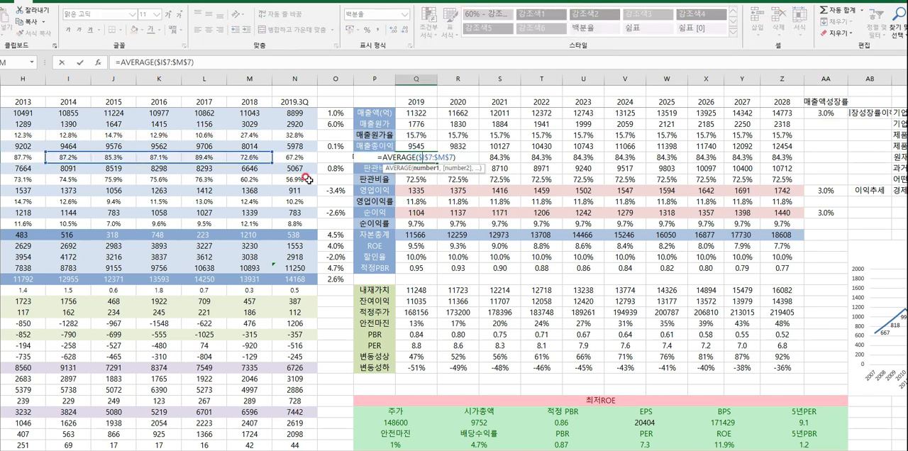
key("Escape")
double_click(414, 178)
key("Escape")
double_click(417, 200)
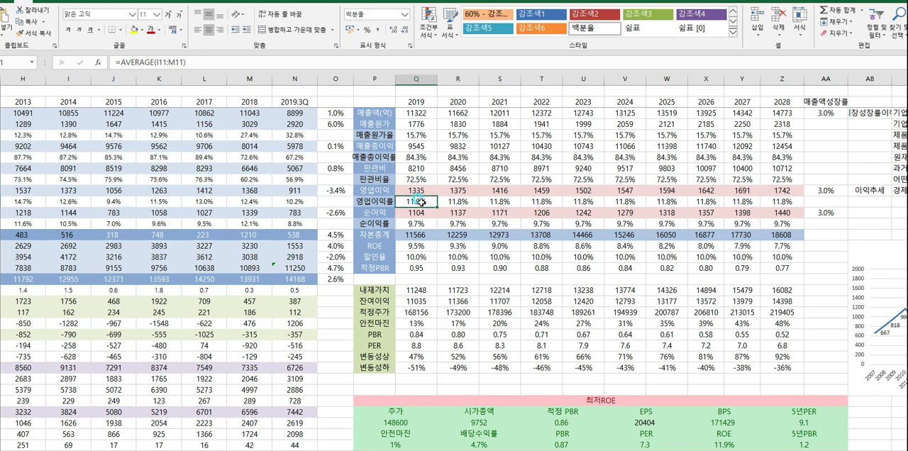
key("Escape")
double_click(419, 224)
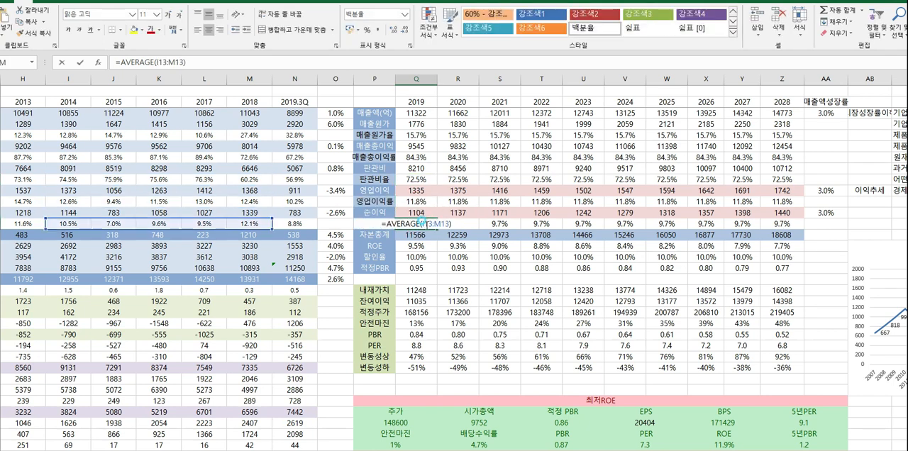
key("Escape")
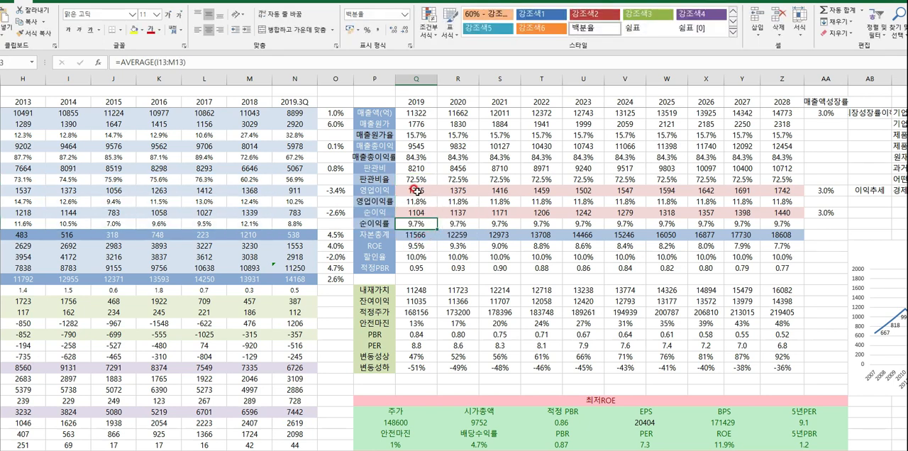
- Review the forecast 영업이익 and 순이익 rows from 2019 to 2028
left_click_drag(417, 190, 780, 193)
left_click_drag(417, 213, 801, 217)
left_click(583, 256)
- Examine the 2019 자본총계 formula with the row 49 ratios it averages, and review the 자본총계 row through 2028
left_click(401, 235)
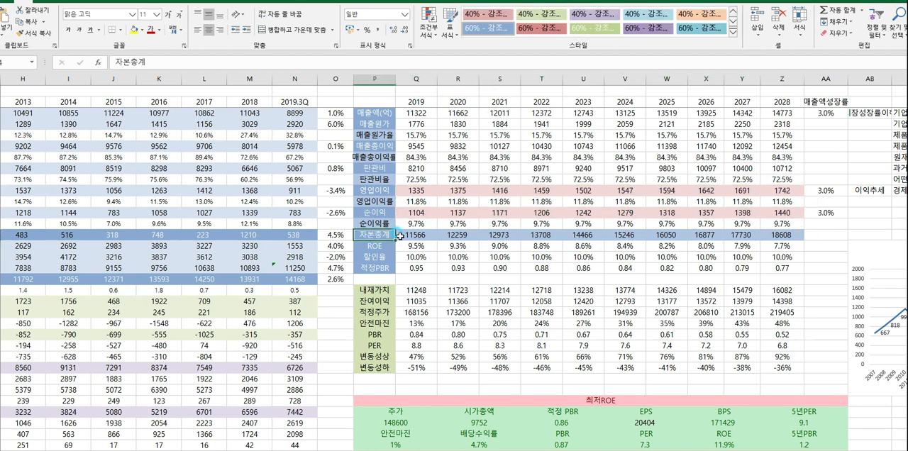
double_click(415, 234)
scroll(417, 235, "down", 3)
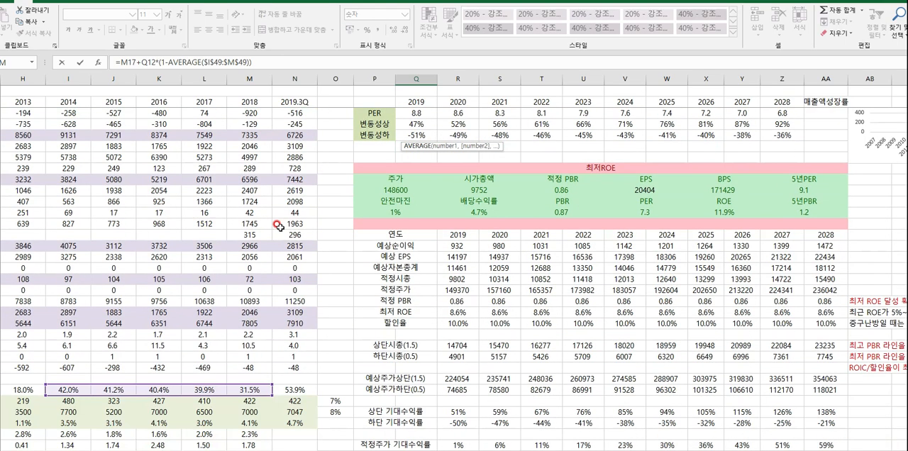
scroll(278, 225, "down", 8)
scroll(385, 255, "up", 10)
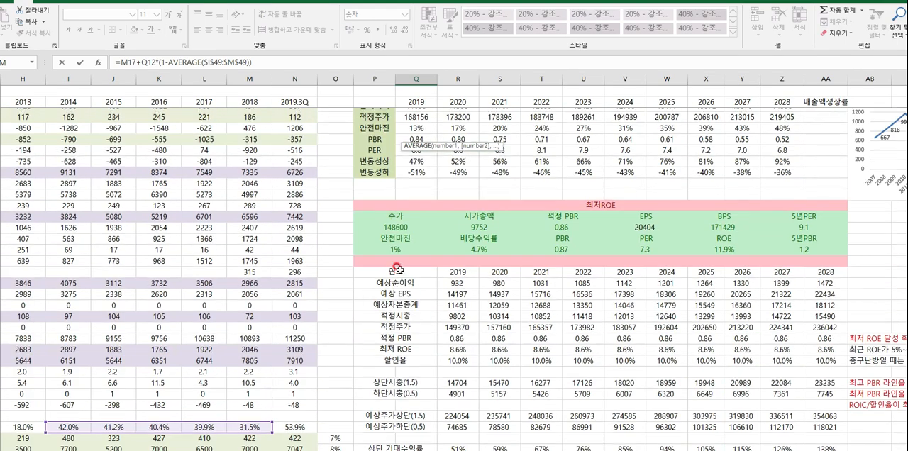
key("Escape")
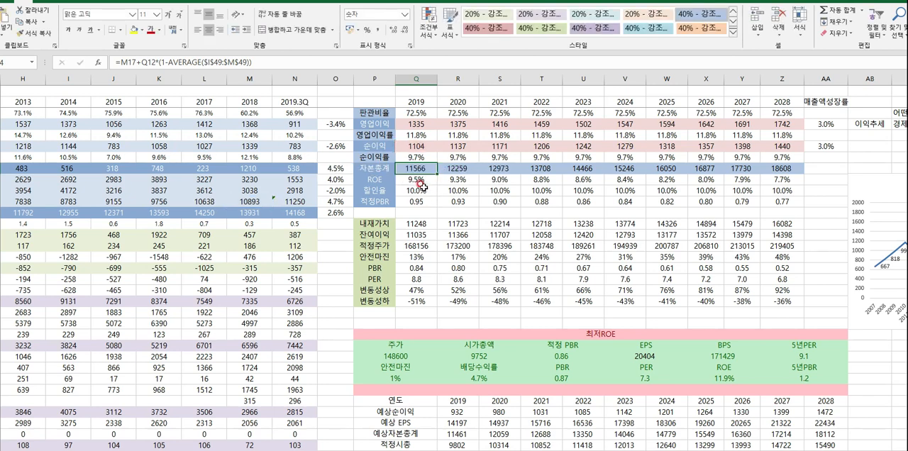
left_click_drag(443, 168, 794, 169)
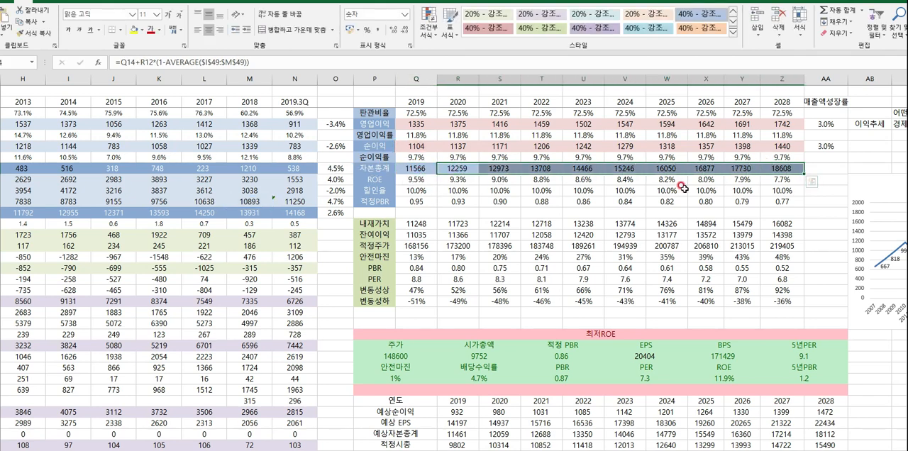
- Review the forecast ROE, 할인율 and 적정PBR rows from 2019 to 2028
left_click_drag(408, 180, 783, 181)
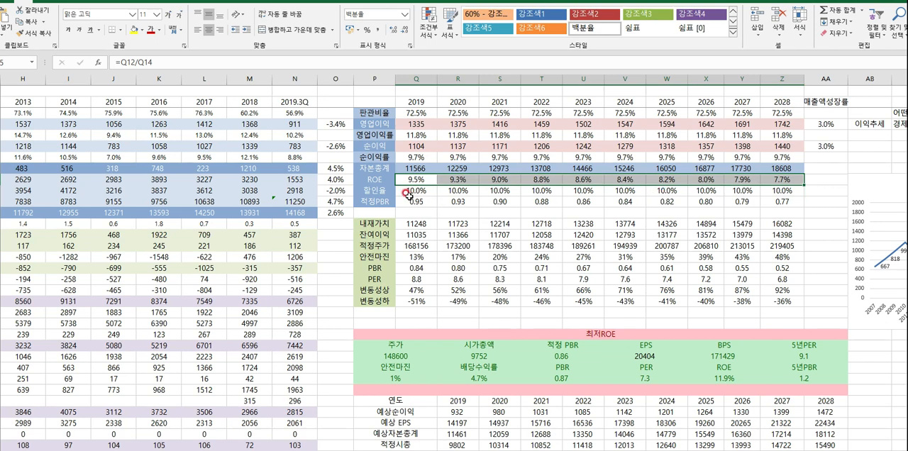
left_click_drag(407, 191, 794, 191)
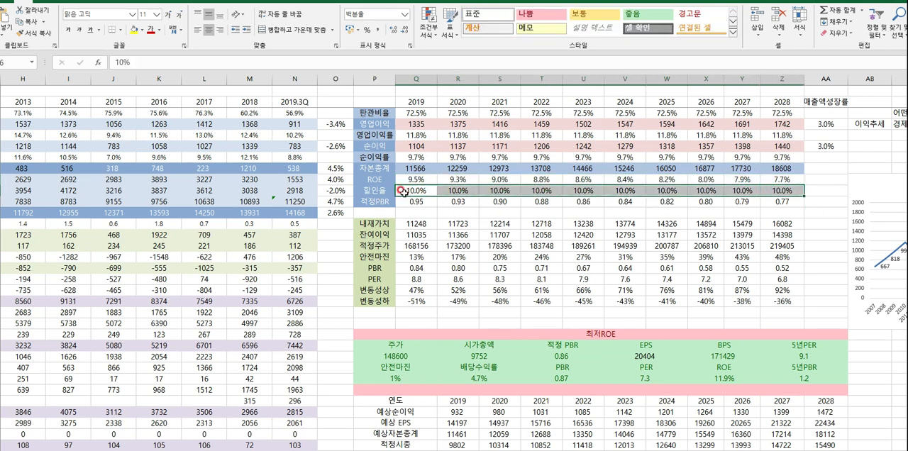
left_click_drag(415, 204, 783, 202)
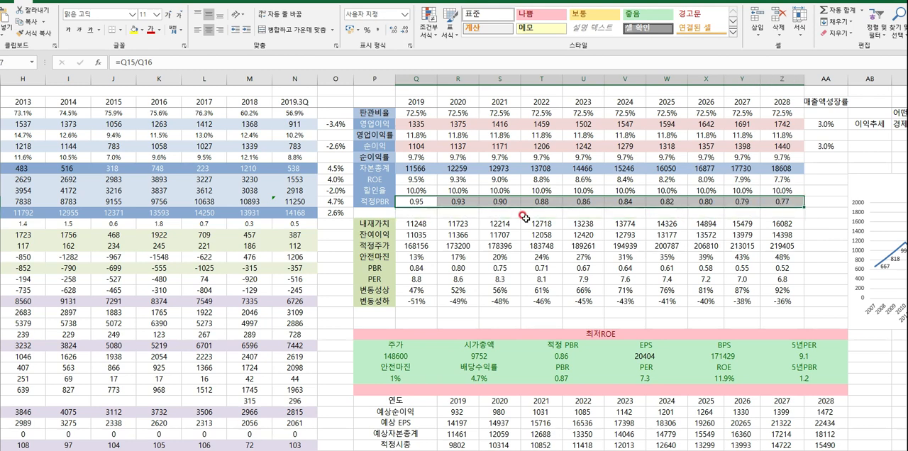
left_click(410, 171)
left_click(416, 202)
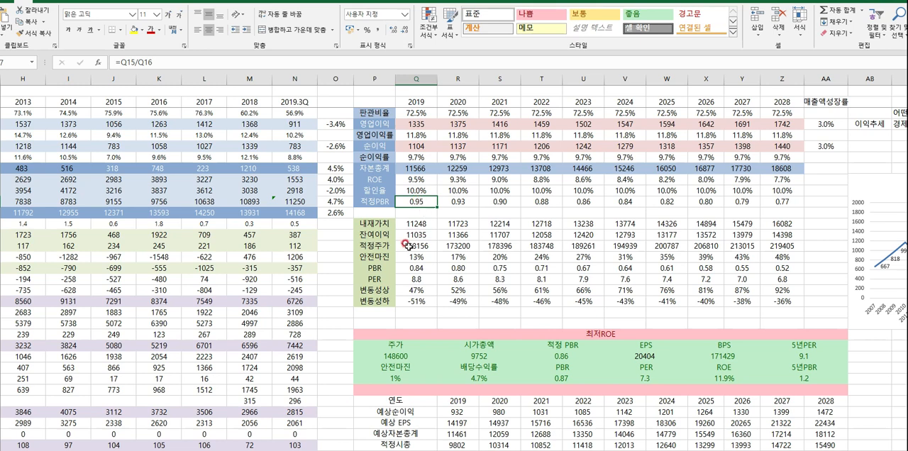
- Examine the 잔여이익, 내재가치 and 적정주가 rows, including the 2019 내재가치 formula, and the current 주가 cell
left_click_drag(409, 234, 787, 235)
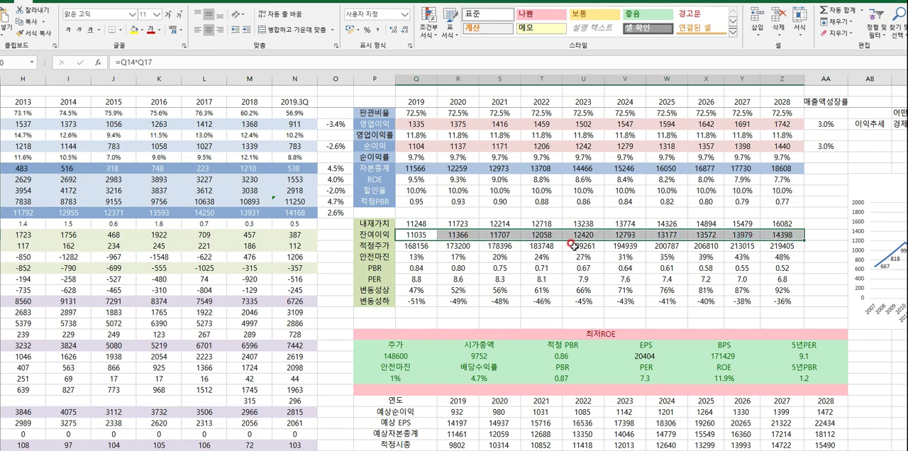
double_click(413, 224)
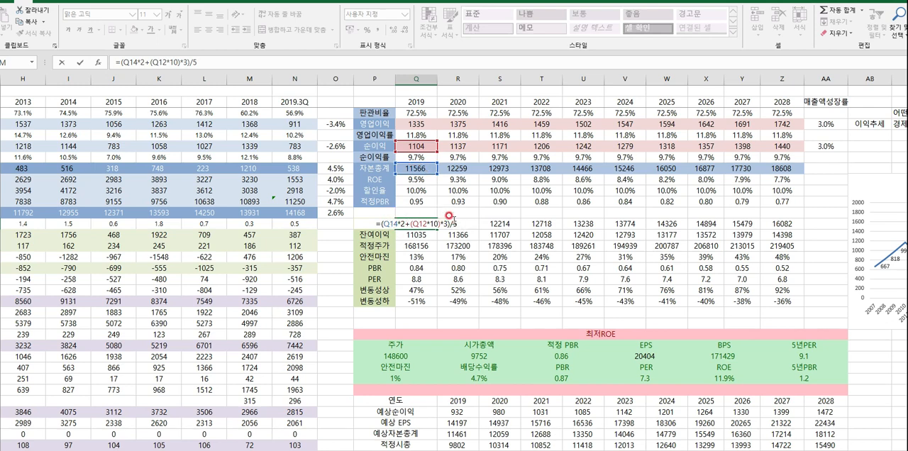
left_click_drag(370, 222, 773, 221)
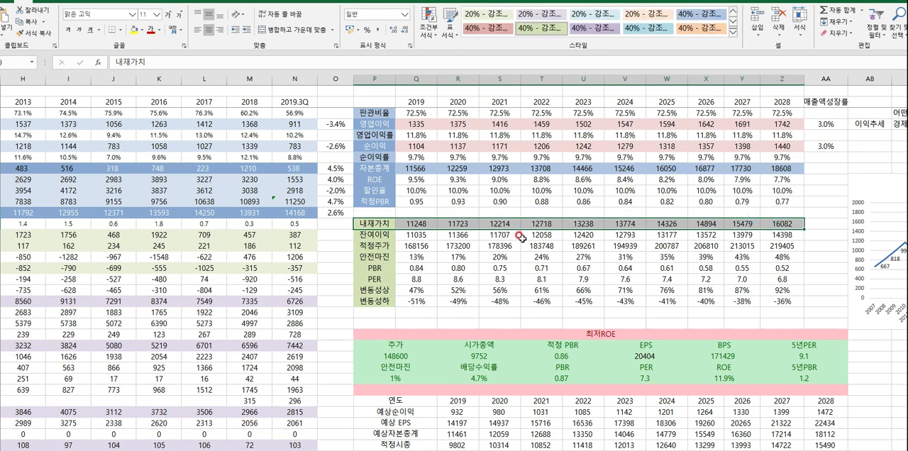
left_click_drag(375, 245, 760, 244)
left_click(470, 278)
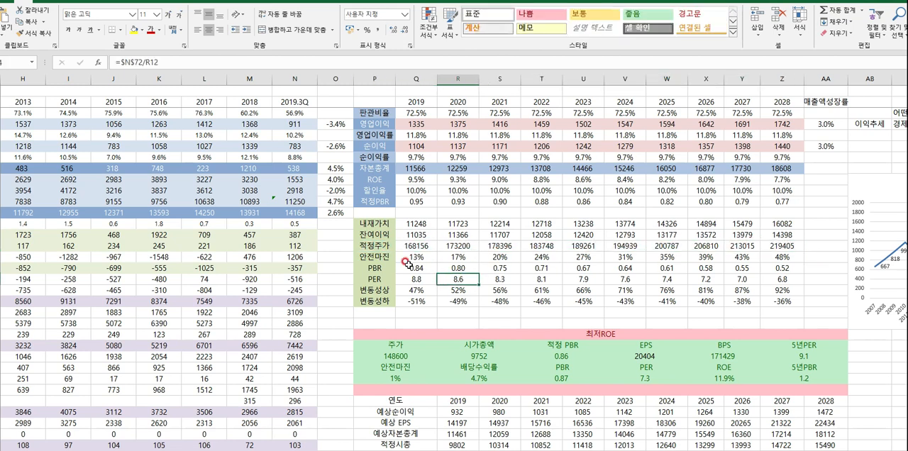
left_click(398, 356)
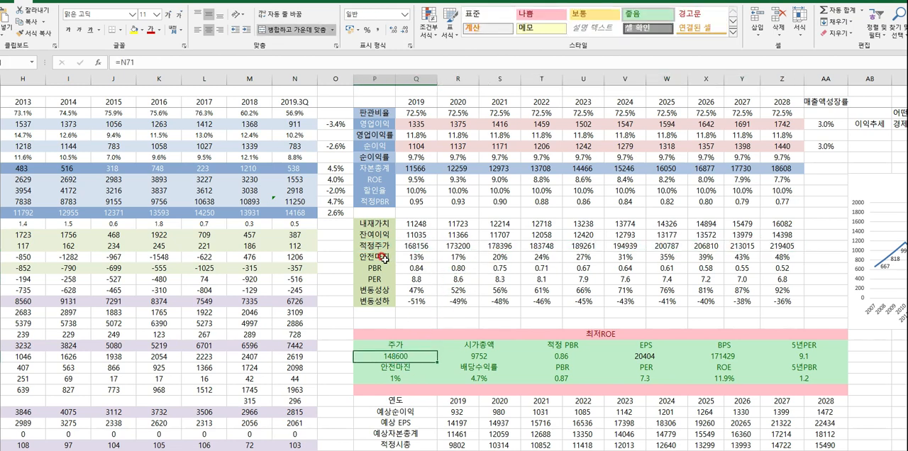
- Compare the 매출액성장률 input and past 영업이익률 with the forecast 영업이익 to 순이익률 rows
scroll(499, 284, "up", 2)
left_click(813, 114)
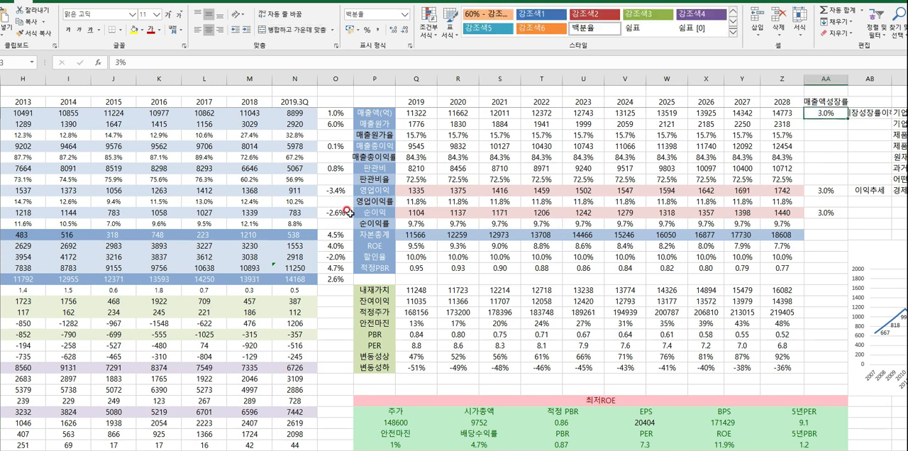
left_click_drag(259, 201, 107, 201)
left_click_drag(416, 190, 674, 224)
- Inspect the 2019 안전마진 formula and trace its reference to cell N72
scroll(478, 266, "down", 6)
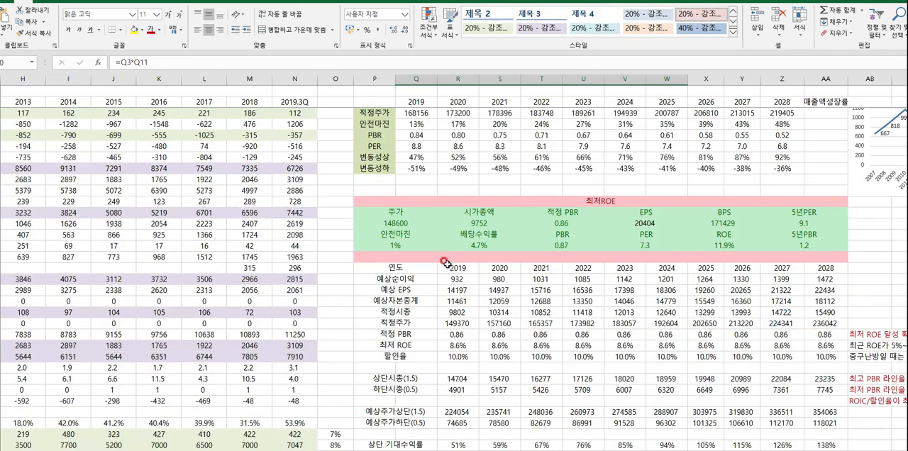
scroll(412, 255, "up", 2)
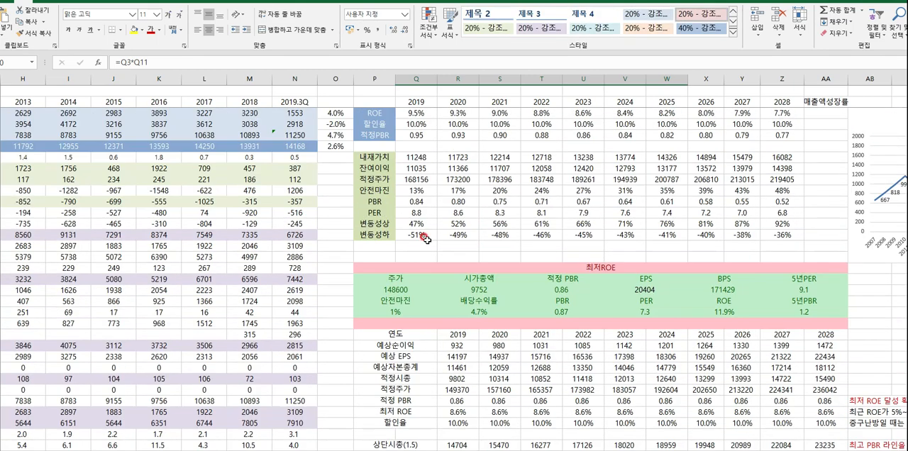
left_click(417, 192)
double_click(419, 192)
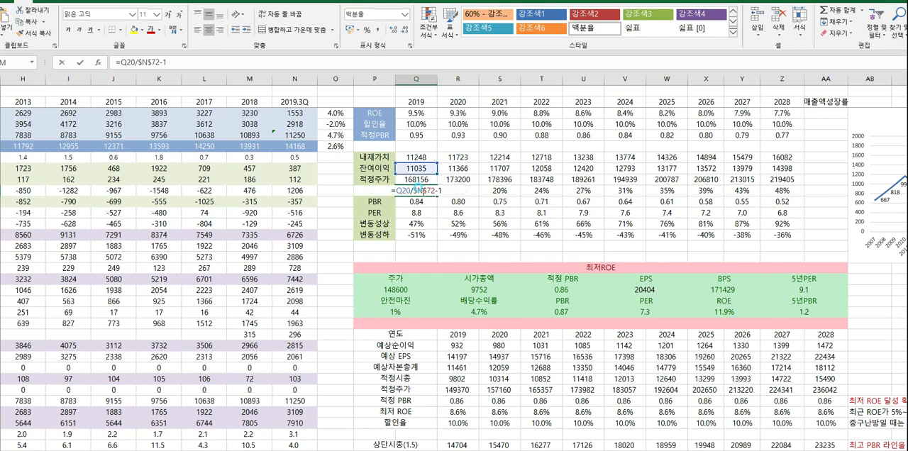
scroll(449, 245, "down", 10)
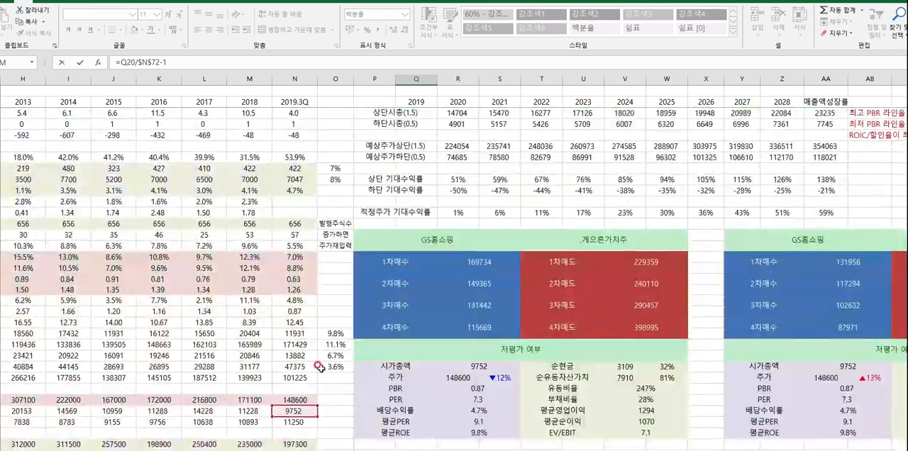
scroll(336, 363, "up", 10)
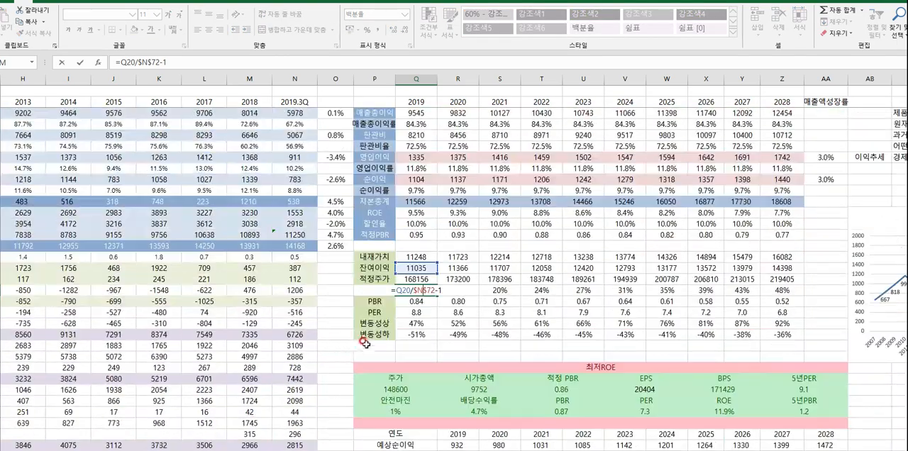
scroll(430, 320, "down", 5)
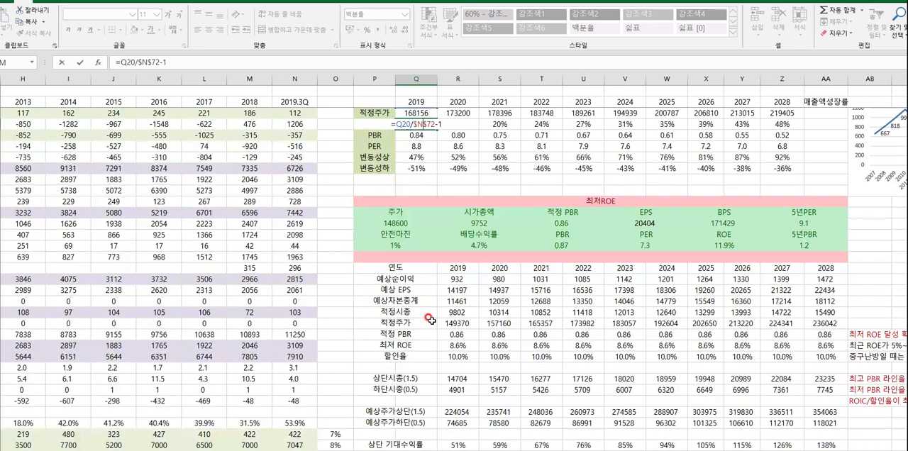
key("ctrl+Return")
scroll(430, 320, "up", 2)
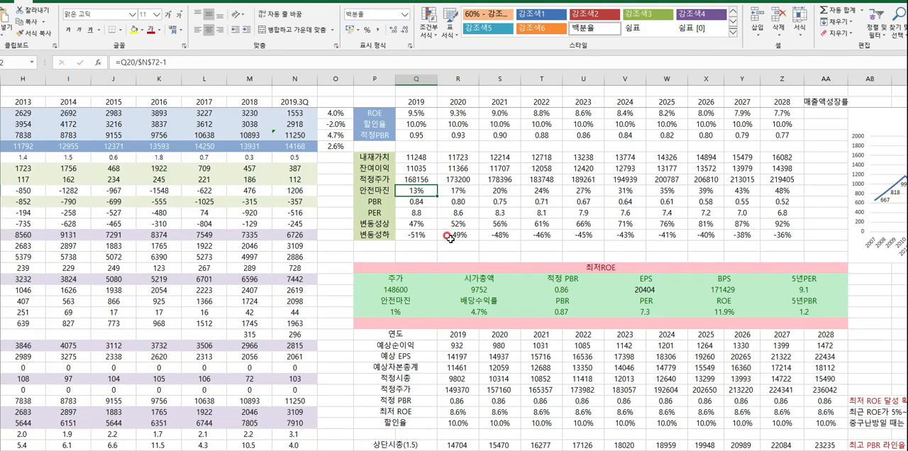
- Compare the forecast 순이익 row with the 안전마진 row from 2019 to 2028
scroll(481, 263, "up", 2)
left_click_drag(418, 146, 784, 146)
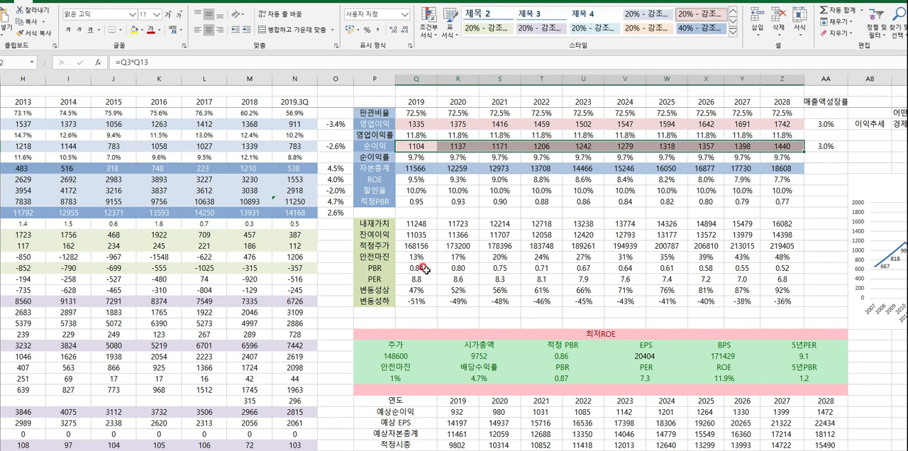
left_click_drag(417, 255, 787, 256)
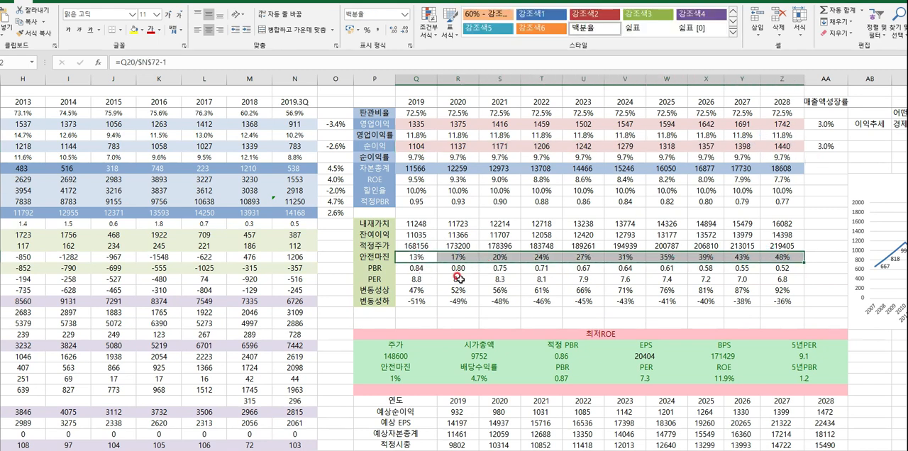
- Examine the 2019 변동성상 and 변동성하 formulas and review both rows through 2028
left_click_drag(414, 290, 413, 303)
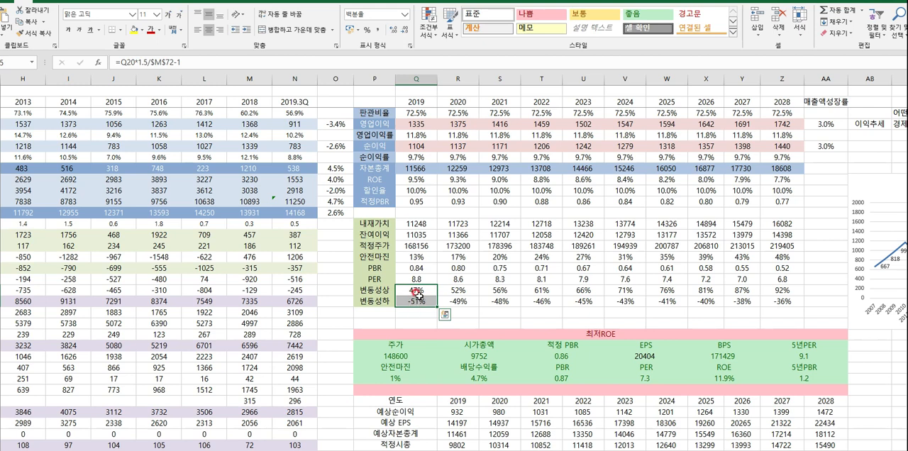
double_click(415, 290)
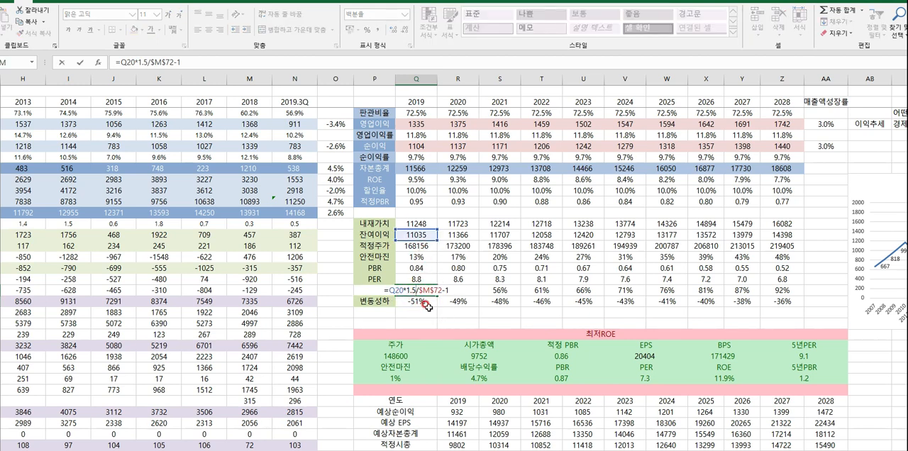
scroll(411, 314, "down", 8)
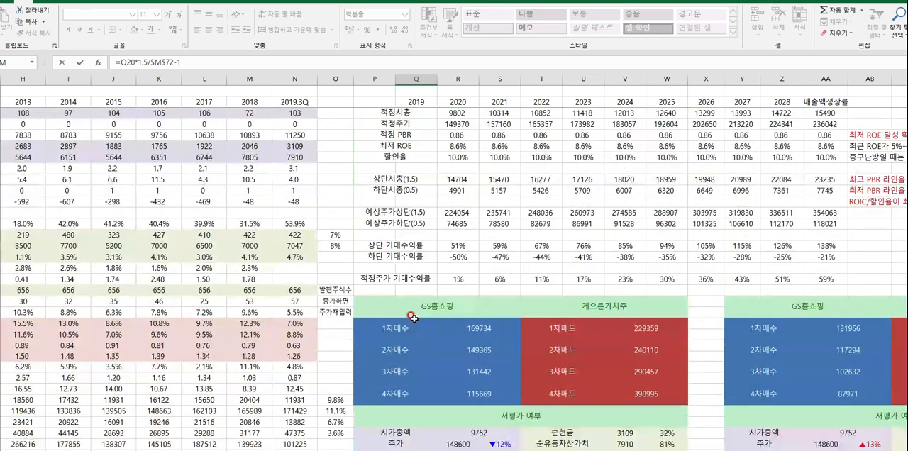
scroll(411, 313, "up", 8)
key("Escape")
left_click_drag(421, 292, 812, 312)
left_click(411, 302)
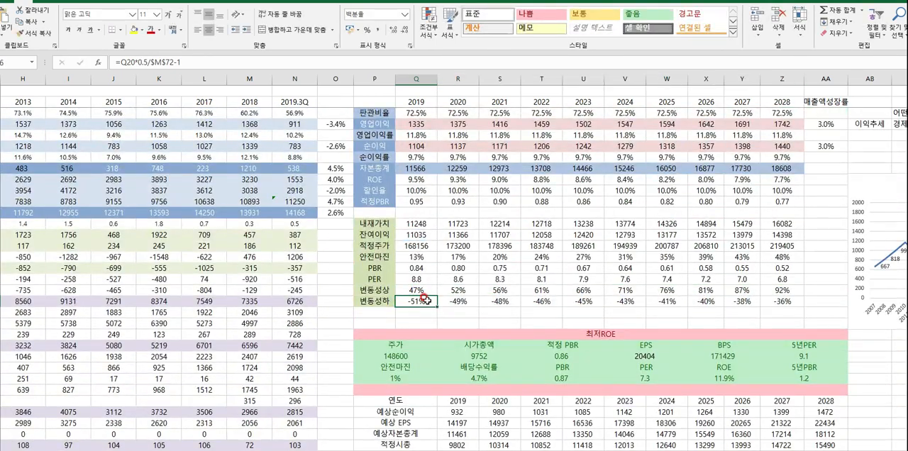
- Compare the 변동성상 and 변동성하 estimates across the forecast years
left_click_drag(411, 301, 779, 291)
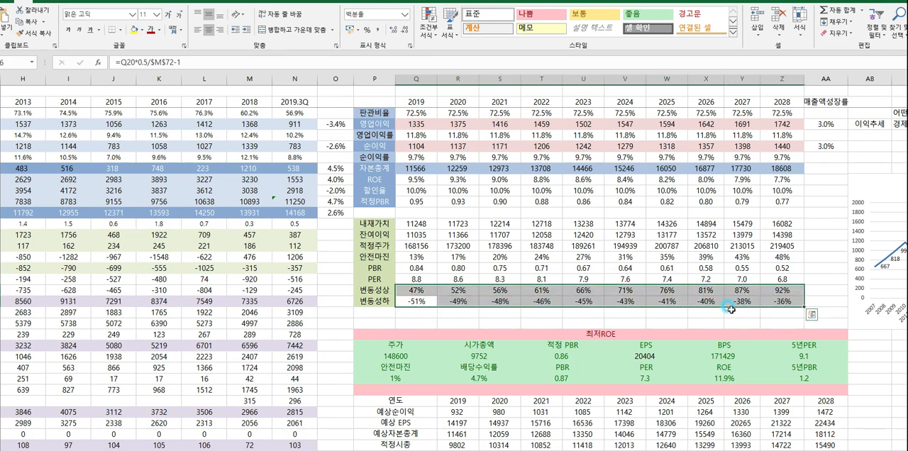
left_click(477, 322)
left_click_drag(415, 291, 752, 291)
scroll(436, 291, "down", 2)
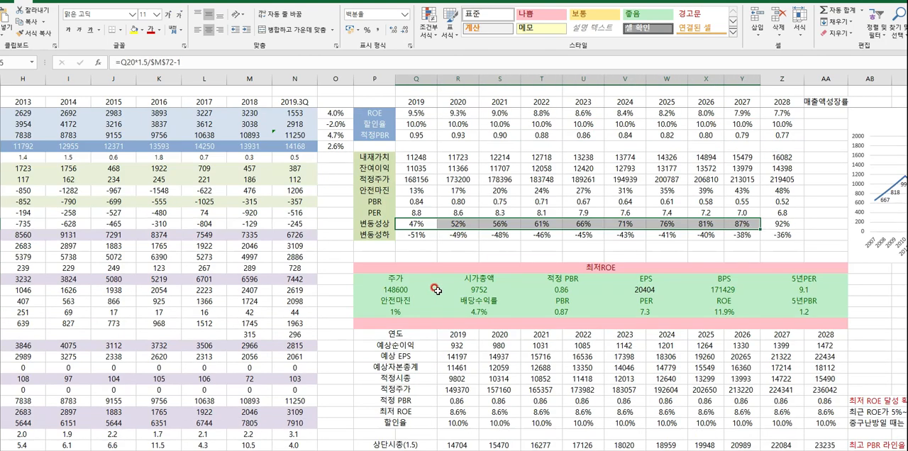
- Review the 최저ROE summary block and the yearly forecast table beneath it
scroll(436, 290, "down", 1)
left_click_drag(395, 236, 748, 289)
scroll(739, 286, "down", 3)
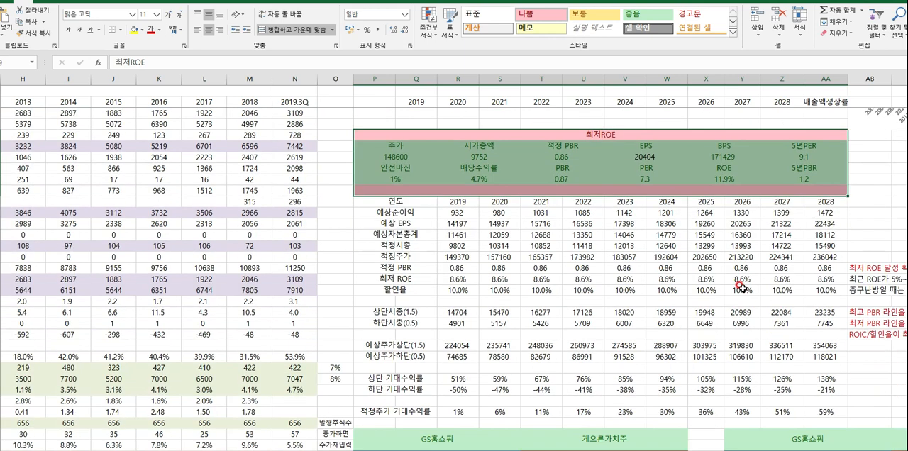
left_click(604, 260)
left_click_drag(395, 202, 567, 304)
- Inspect the 2019 최저 ROE formula and trace its MIN range to the past ROE values in I58:M58
left_click(458, 257)
double_click(457, 280)
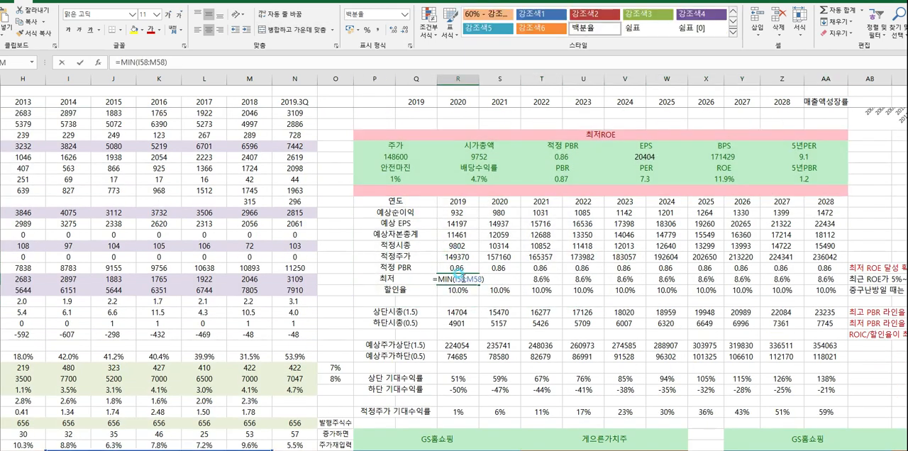
scroll(301, 283, "down", 6)
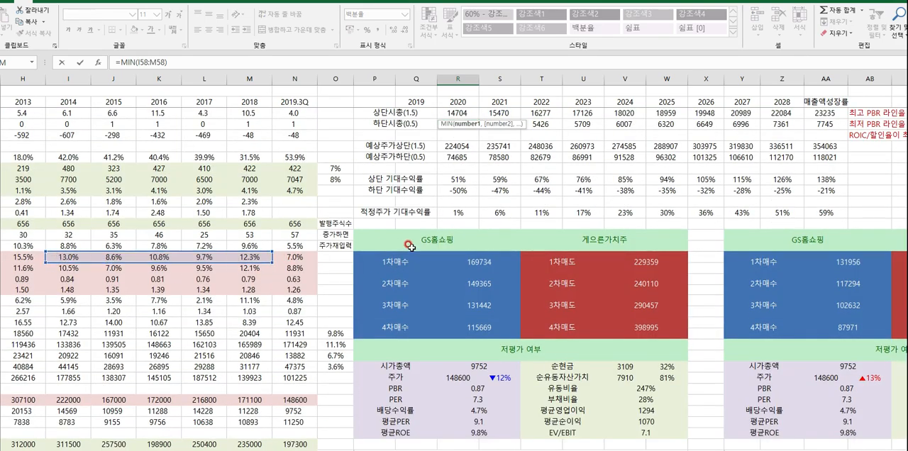
key("Escape")
scroll(412, 242, "up", 5)
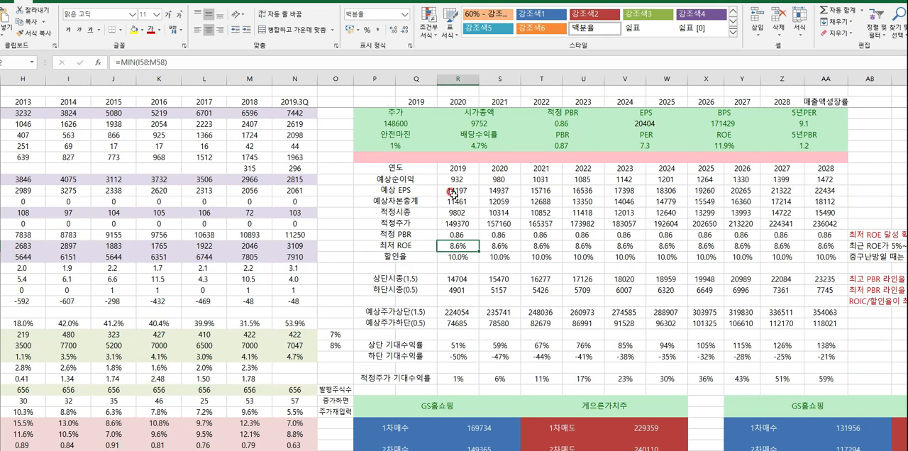
- Review the 예상순이익 and 예상자본총계 forecasts and inspect the 2019 적정주가 기대수익률 formula
left_click_drag(454, 180, 830, 180)
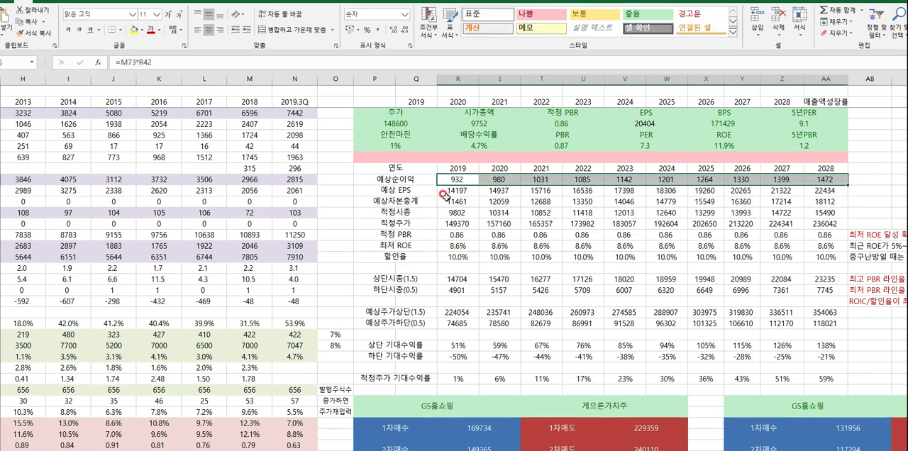
left_click_drag(457, 190, 737, 202)
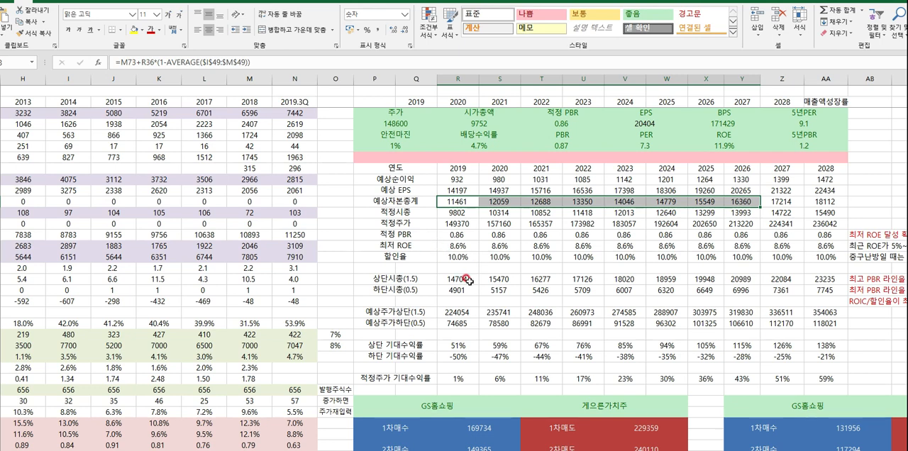
left_click_drag(458, 377, 636, 380)
double_click(459, 378)
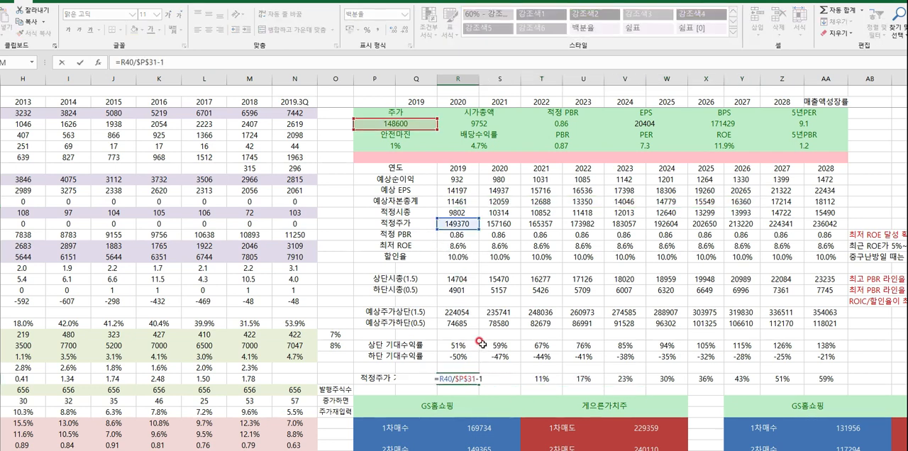
scroll(480, 343, "up", 3)
scroll(480, 343, "down", 1)
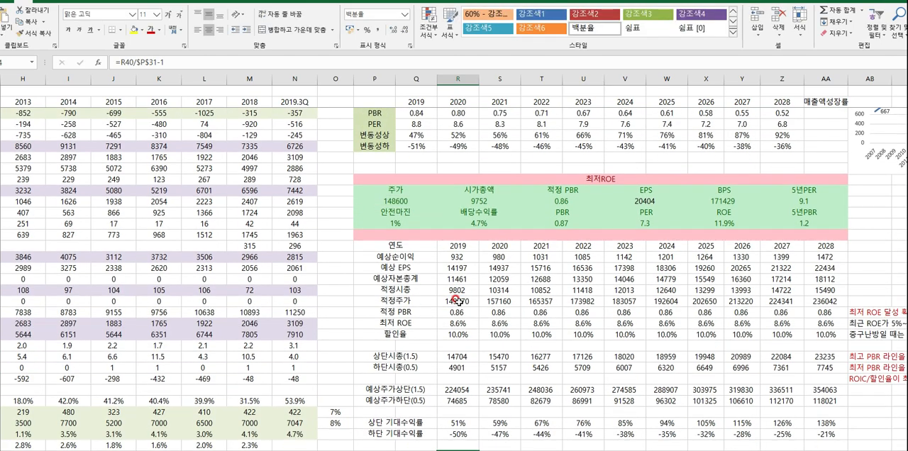
- Examine the 2019 formulas for 적정주가, 예상자본총계 and 적정 PBR in the 최저ROE table
left_click(455, 300)
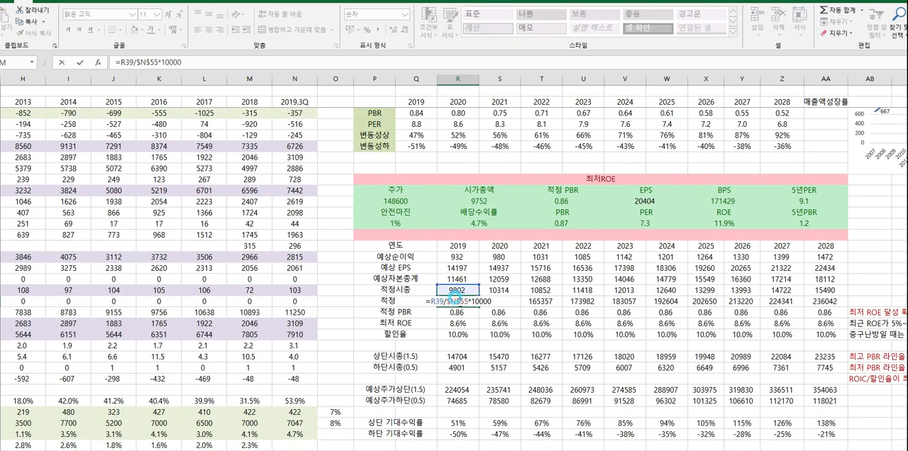
double_click(451, 289)
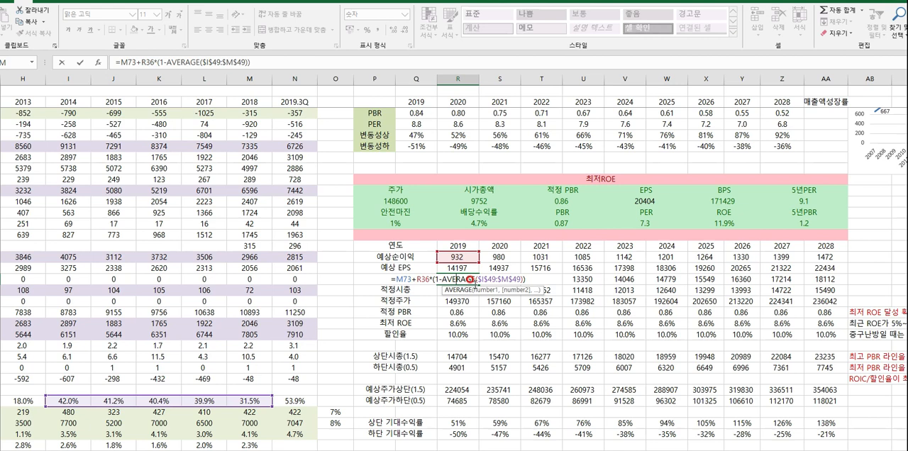
key("Escape")
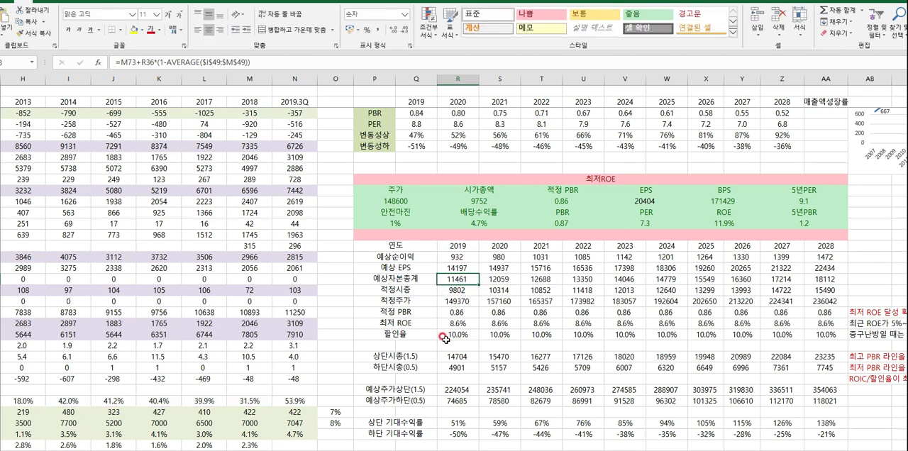
left_click(458, 311)
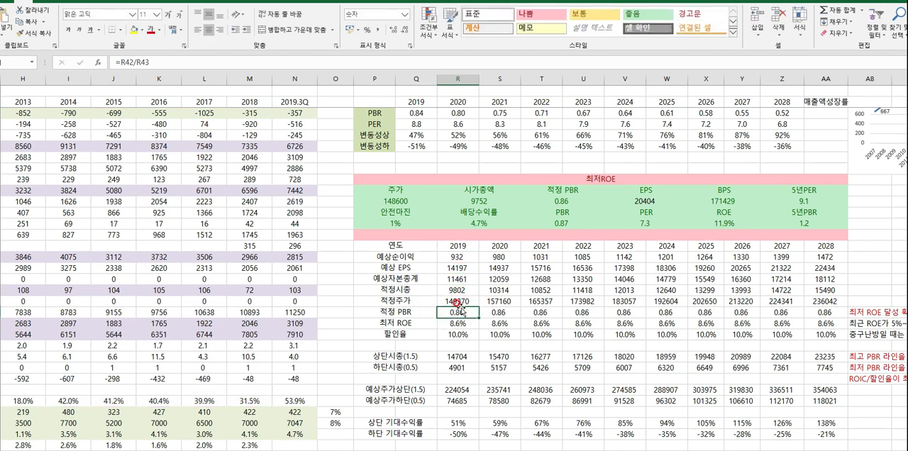
double_click(462, 281)
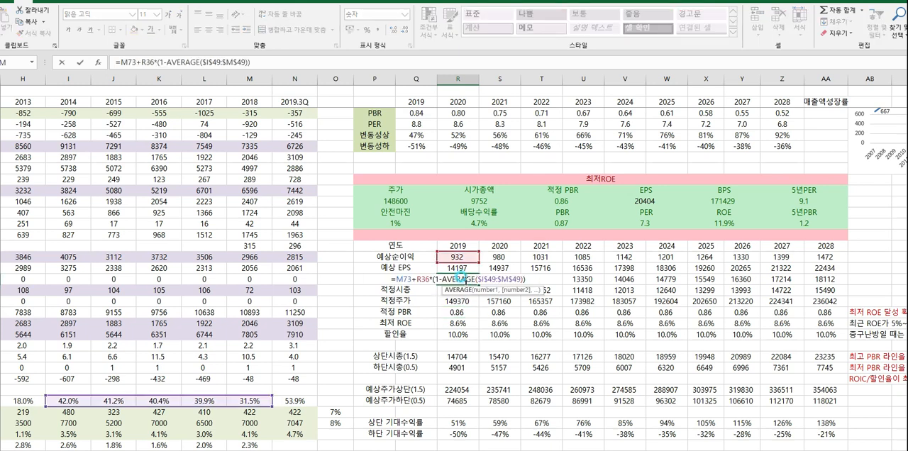
key("Escape")
- Inspect the 2019 적정시총 and 적정주가 formulas, tracing the latter to the 발행주식수 in cell N55
double_click(459, 290)
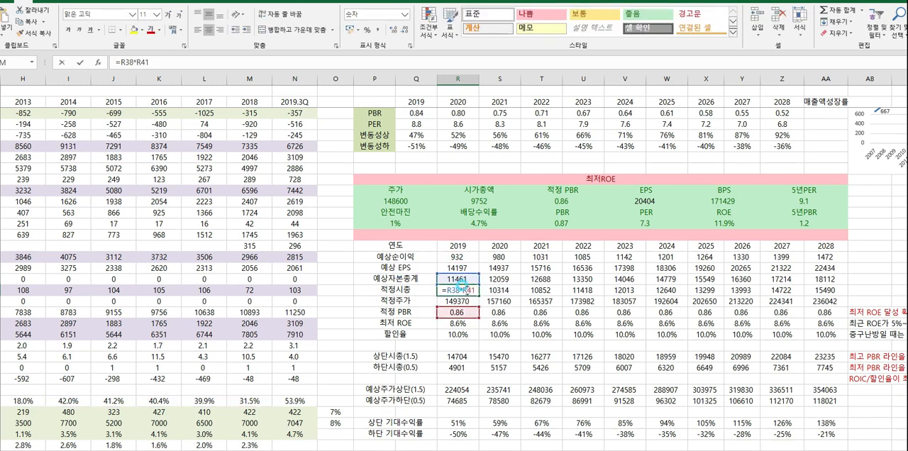
key("Escape")
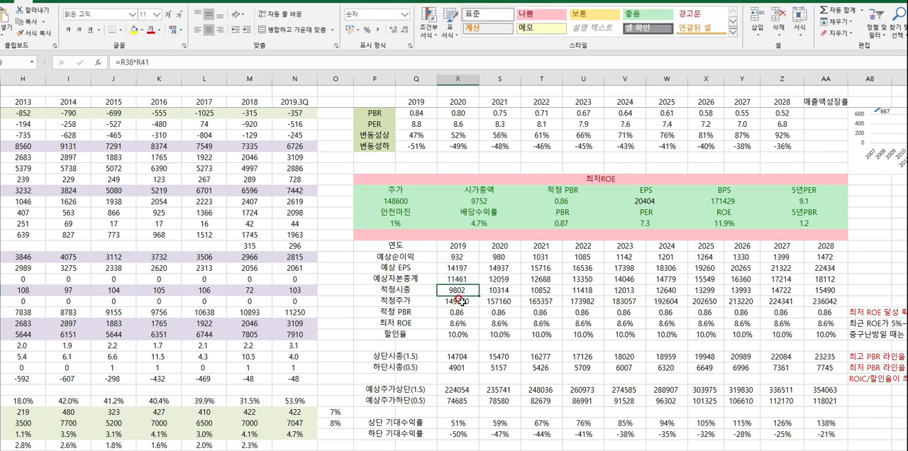
double_click(458, 301)
scroll(351, 305, "down", 6)
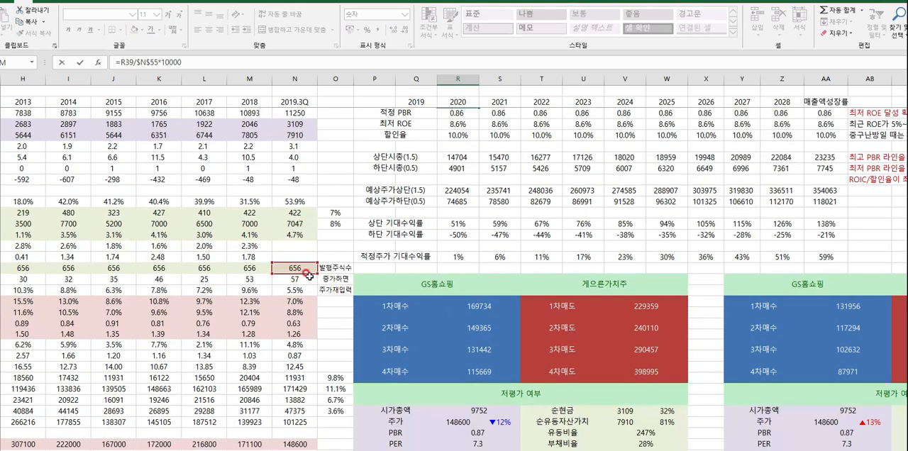
scroll(309, 277, "up", 6)
key("Escape")
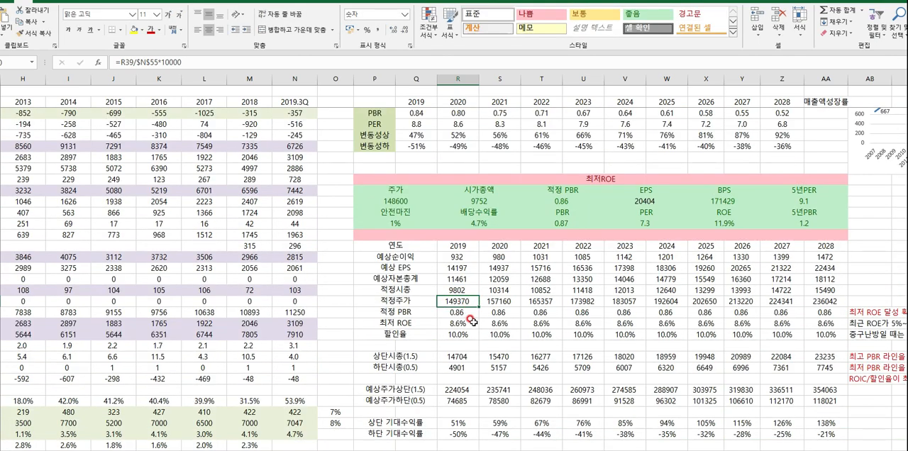
- Compare the 최저 ROE row with the 예상순이익 row from 2019 to 2028
left_click_drag(399, 323, 807, 324)
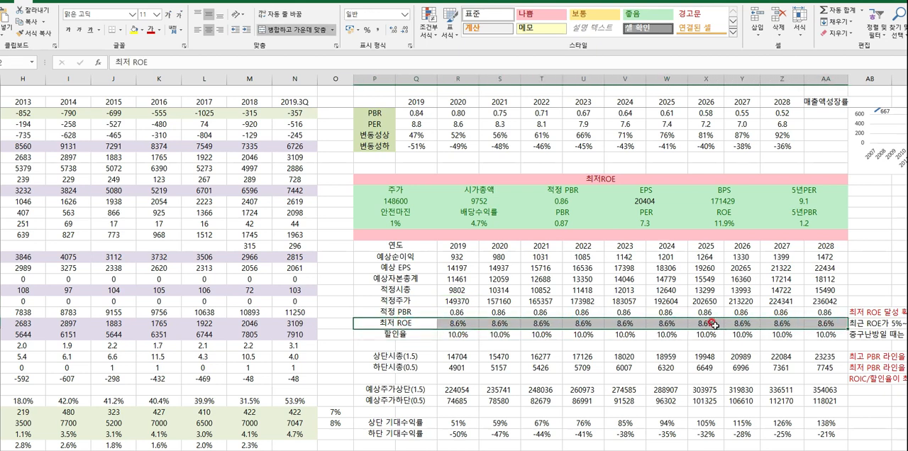
left_click_drag(394, 258, 833, 257)
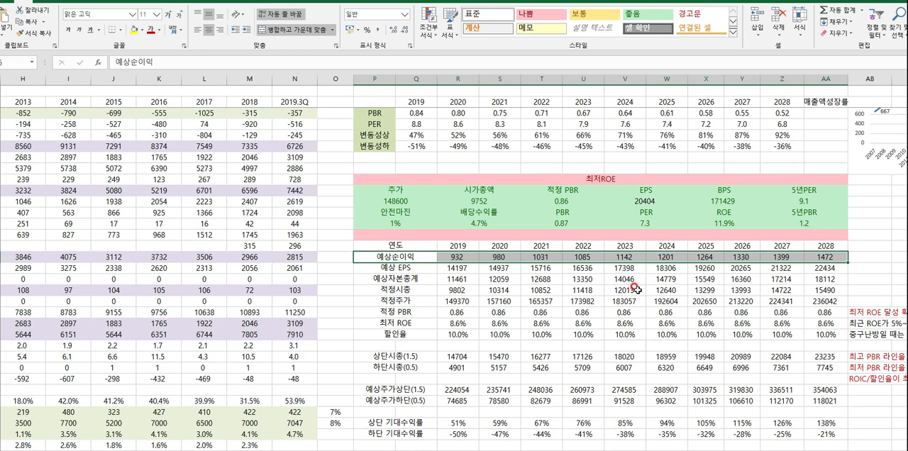
scroll(636, 290, "down", 2)
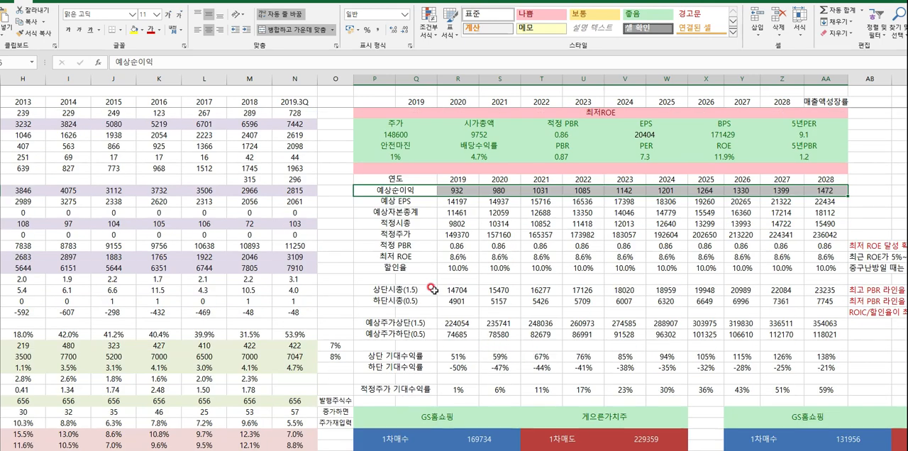
- Compare the current 주가 in the 최저ROE block with the 적정주가 기대수익률 row through 2028
left_click(406, 135)
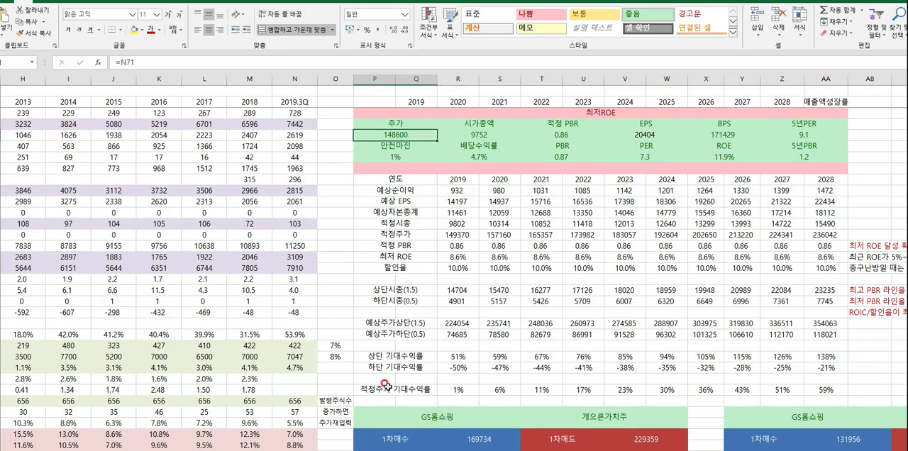
left_click_drag(385, 384, 751, 394)
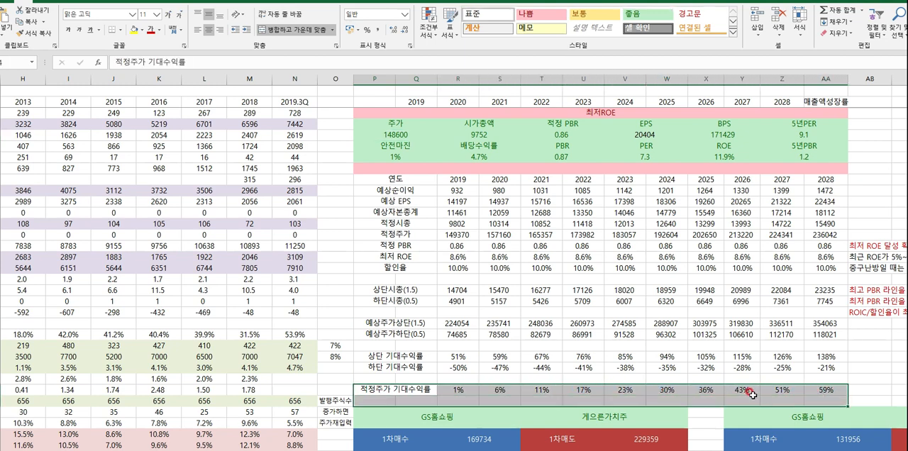
left_click_drag(401, 390, 780, 399)
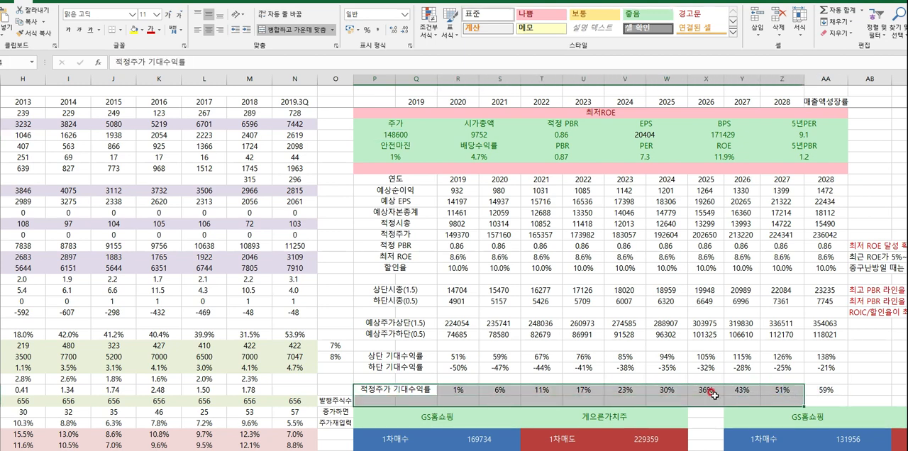
- Review the 상단 기대수익률 and 하단 기대수익률 rows from 2019 to 2028
left_click(513, 376)
left_click_drag(395, 357, 821, 368)
left_click_drag(418, 358, 818, 370)
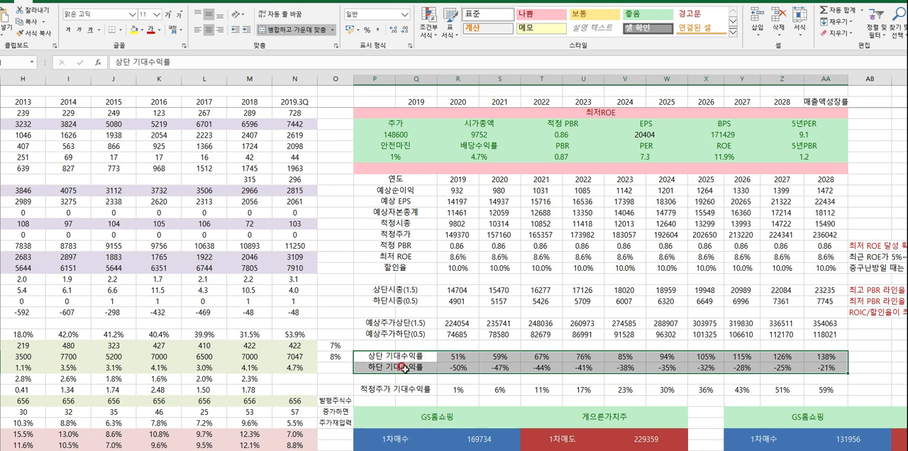
- Review the 상단 and 하단 기대수익률 rows together with the 적정주가 기대수익률 row below them
left_click_drag(405, 355, 815, 370)
scroll(656, 359, "down", 1)
scroll(652, 359, "down", 1)
left_click_drag(445, 328, 800, 331)
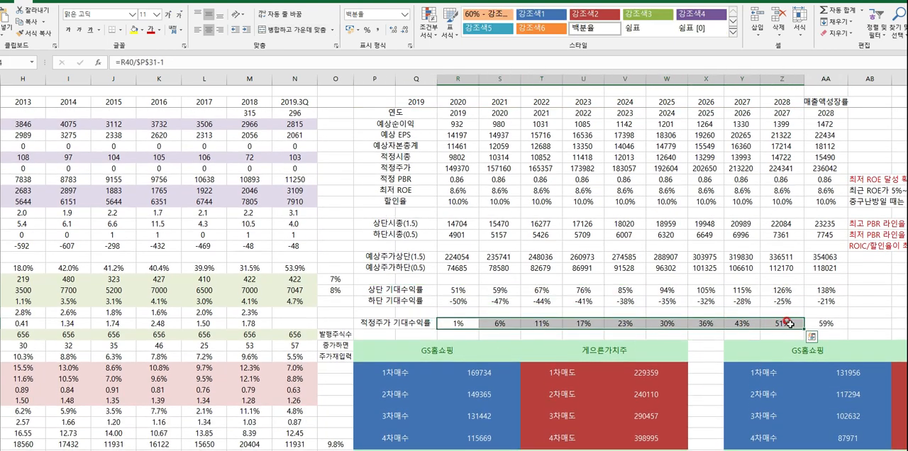
- Inspect the 1차매수 formula in the 게으른가치주 table, tracing it to I78:M78 and cell N66
scroll(650, 346, "down", 1)
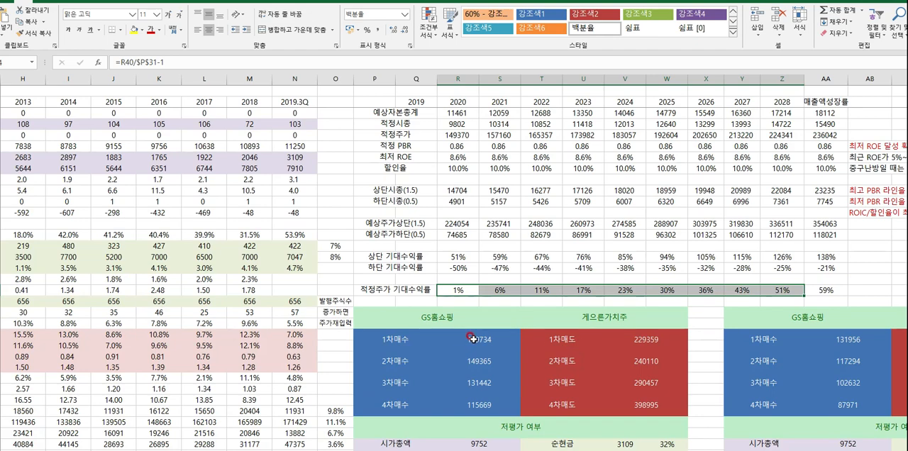
scroll(473, 339, "up", 3)
scroll(471, 346, "down", 2)
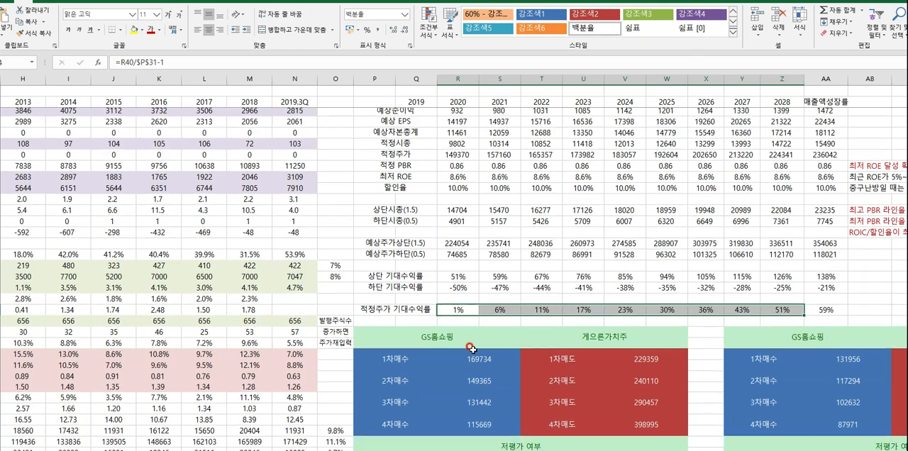
scroll(472, 349, "down", 6)
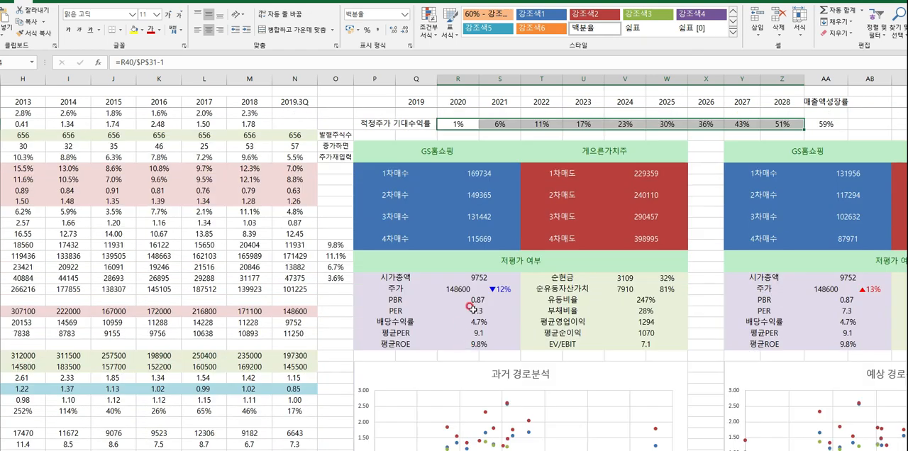
left_click_drag(439, 151, 521, 285)
left_click(482, 173)
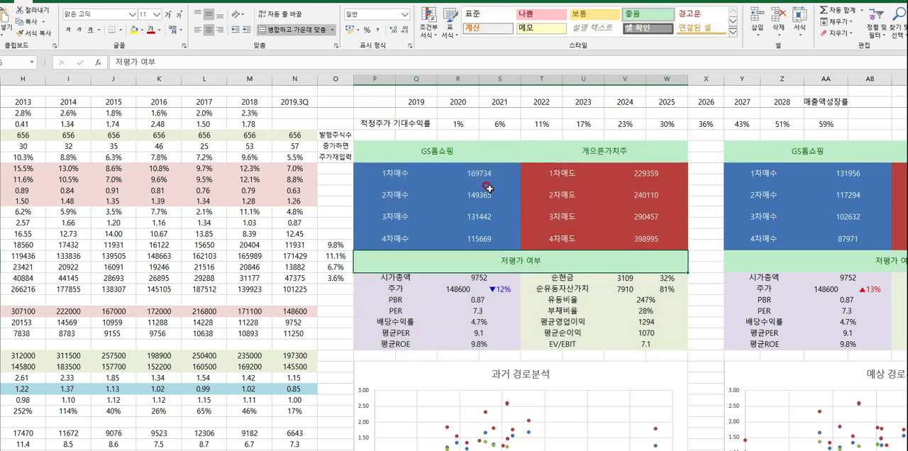
double_click(482, 173)
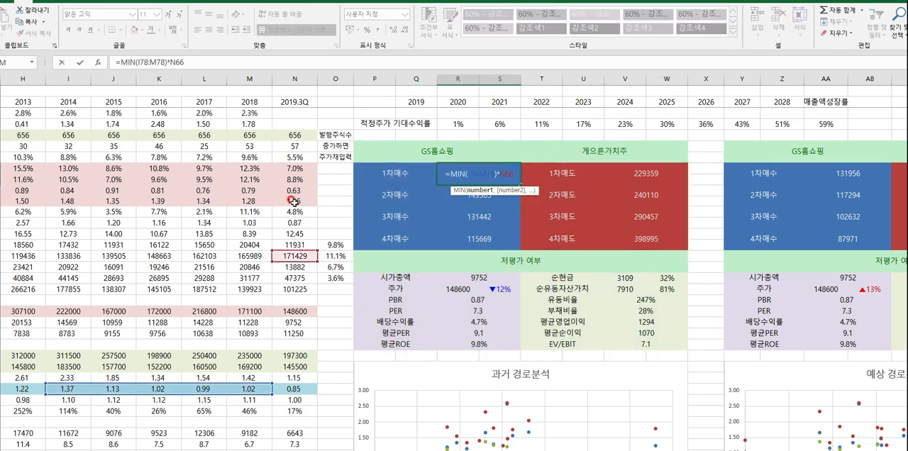
scroll(283, 280, "down", 2)
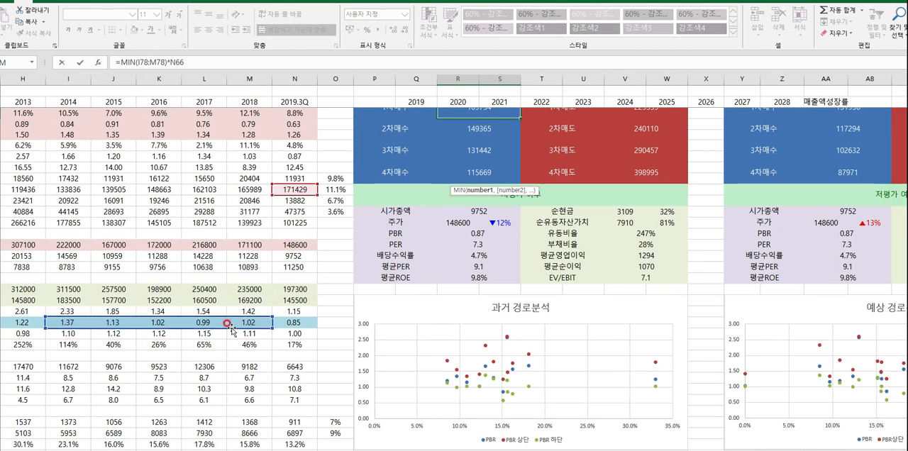
scroll(475, 202, "up", 2)
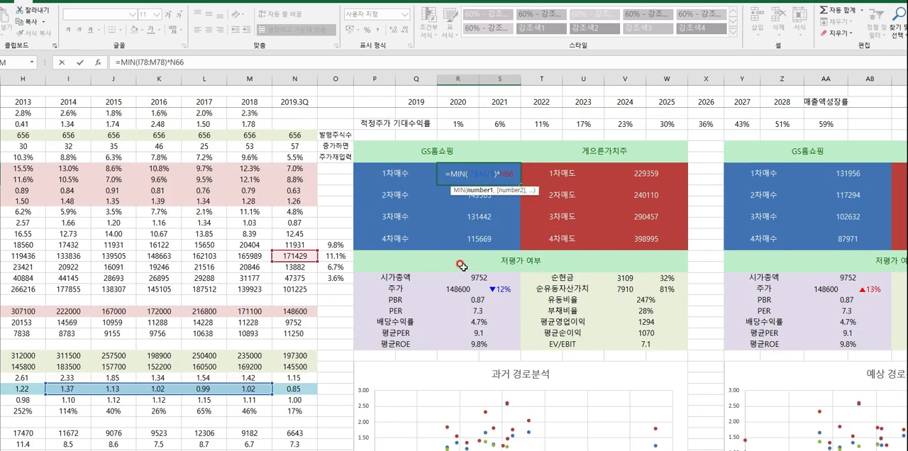
key("Escape")
- Check the 2차매수 and 4차매수 formulas in the 게으른가치주 table and review all four buy prices
double_click(480, 192)
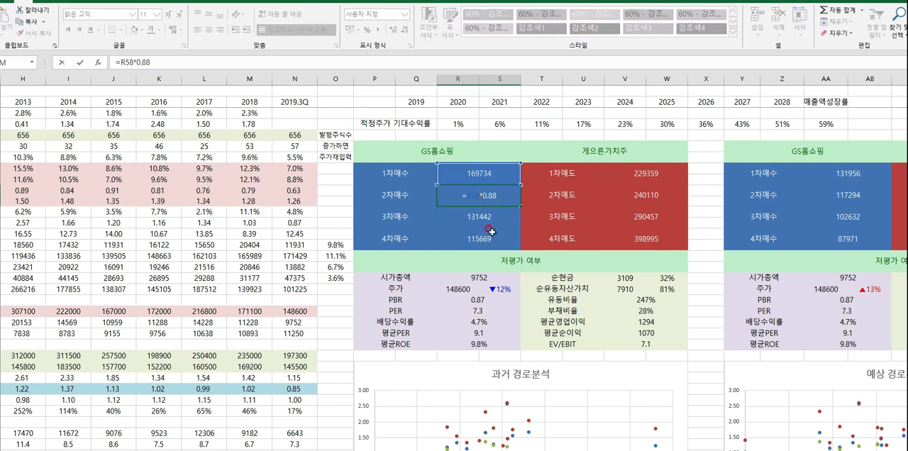
key("Return")
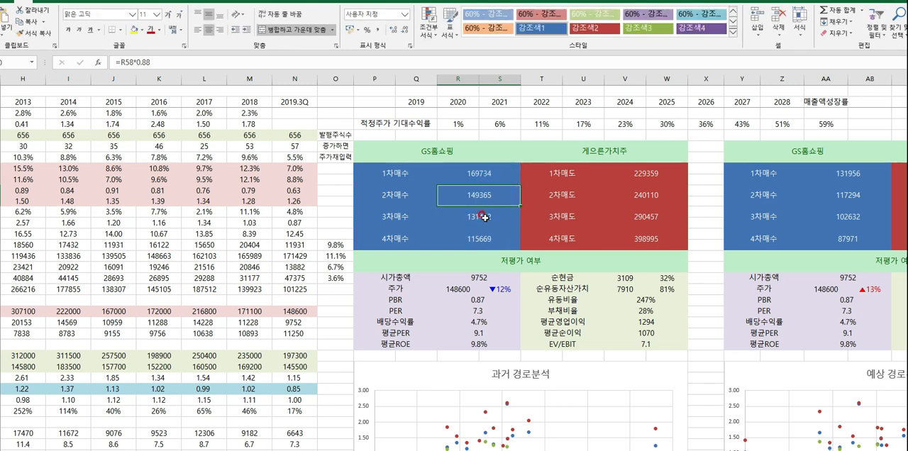
double_click(488, 238)
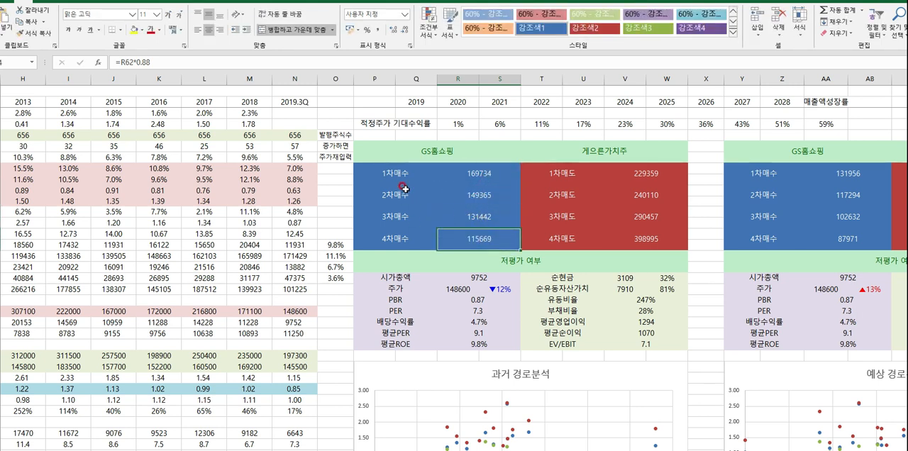
left_click_drag(397, 175, 473, 233)
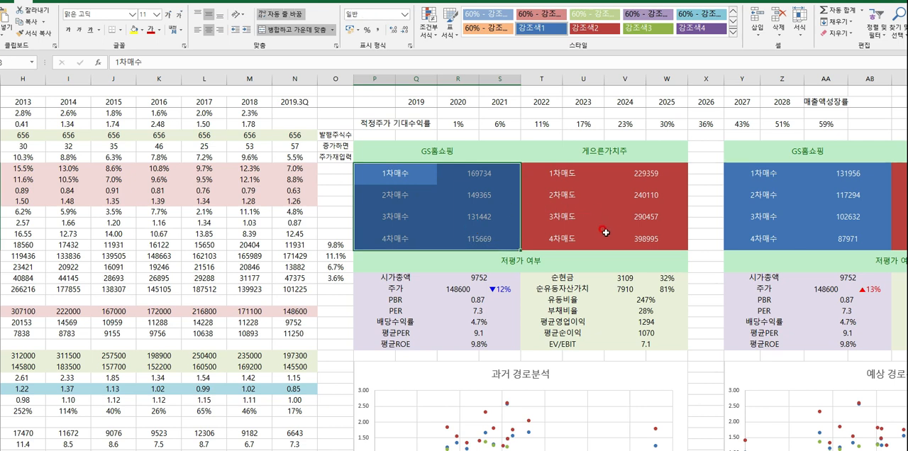
- Inspect the 1차매도 and 2차매도 formulas in the 게으른가치주 table and the PBR ranges they reference
double_click(640, 178)
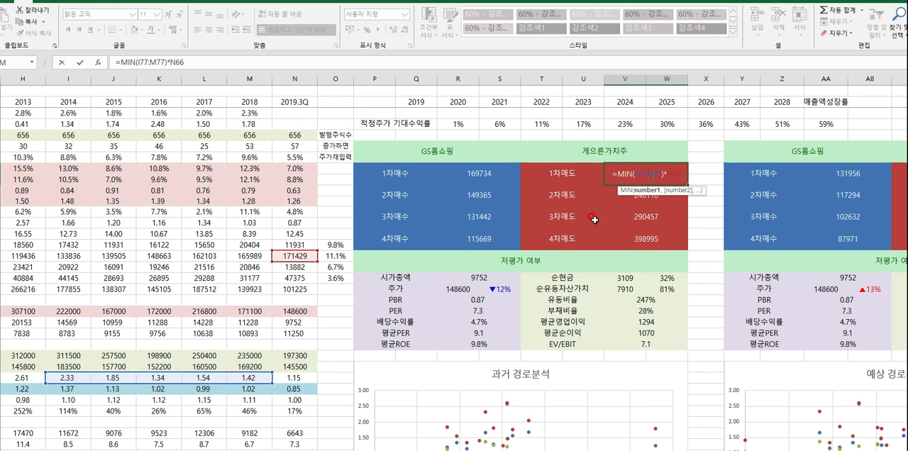
key("ctrl+Return")
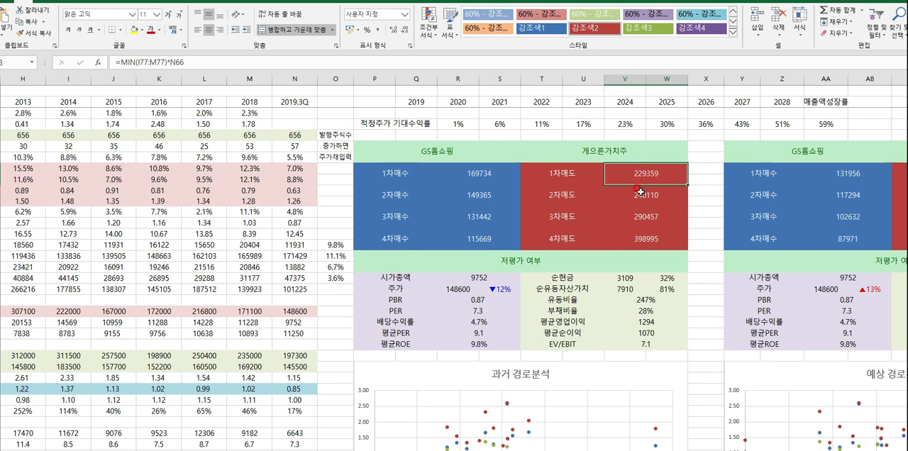
double_click(650, 198)
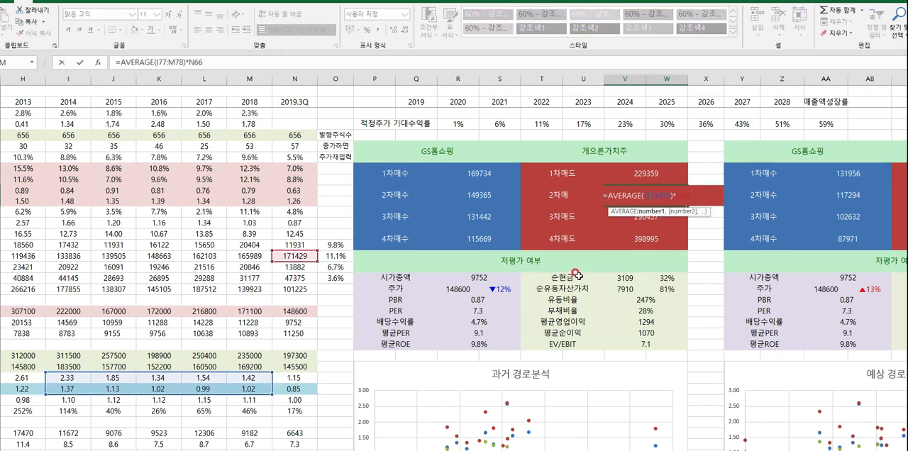
key("Escape")
- Inspect the 3차매도 and 4차매도 formulas in the 게으른가치주 table and review all four sell prices
left_click(625, 237)
double_click(641, 215)
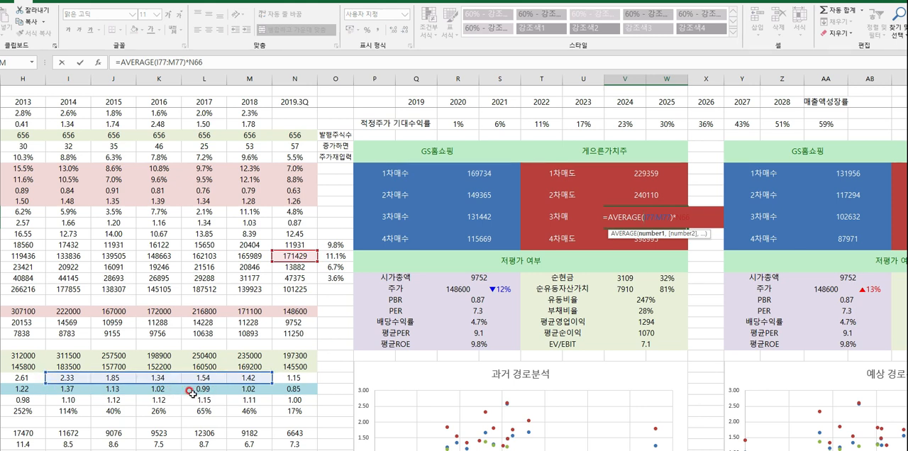
key("Escape")
key("Down")
key("F2")
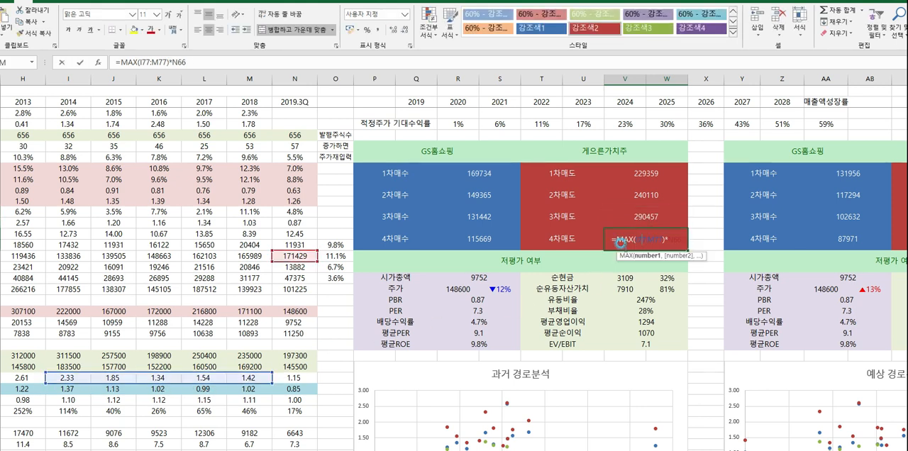
key("Escape")
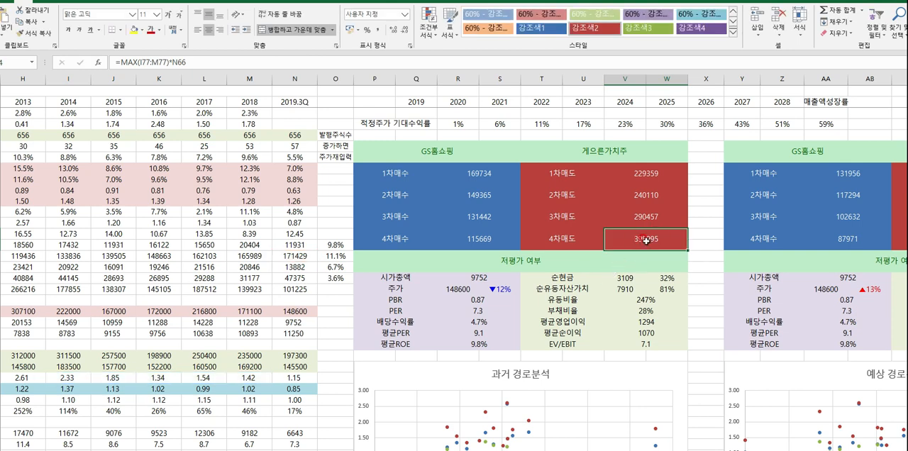
left_click(642, 178)
left_click_drag(648, 197, 634, 244)
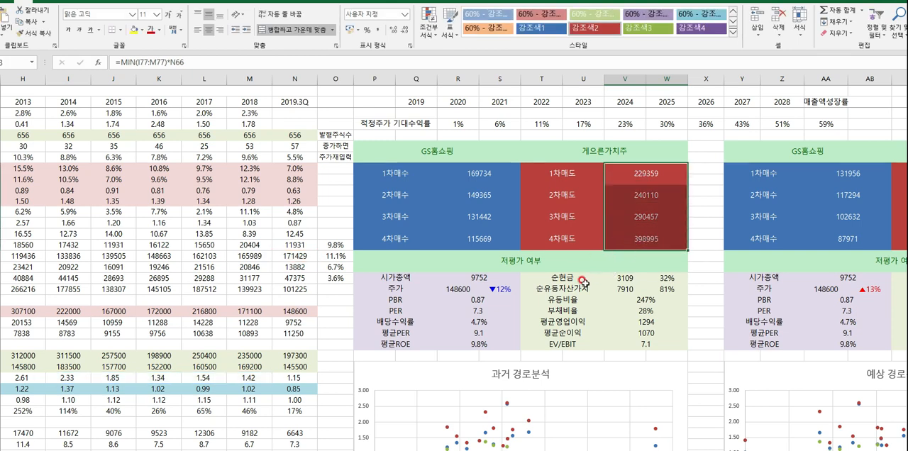
- Inspect the 1차매수 formula in the 게으른수익주 table, tracing its references to N66 and R41
scroll(571, 330, "up", 2)
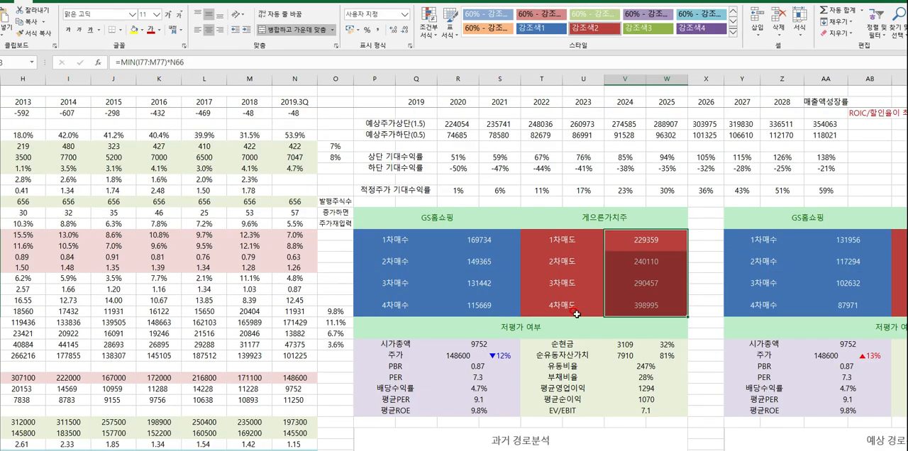
left_click(732, 423)
left_click_drag(716, 399, 697, 384)
double_click(620, 240)
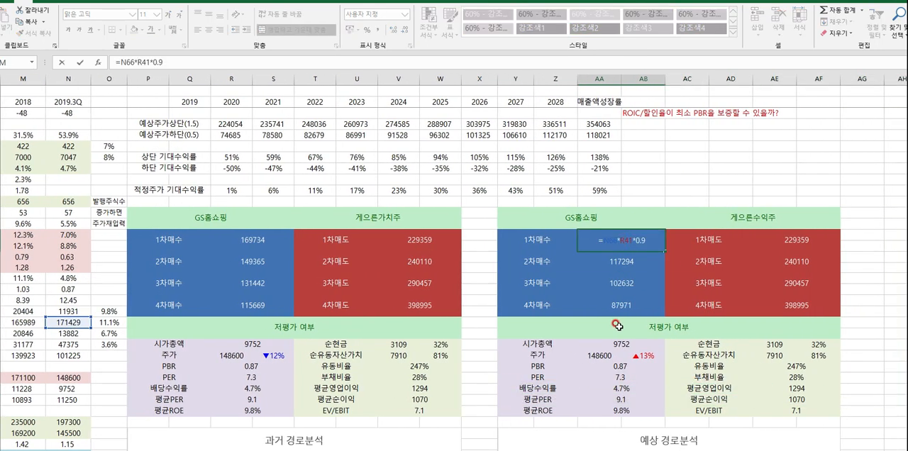
scroll(614, 325, "up", 2)
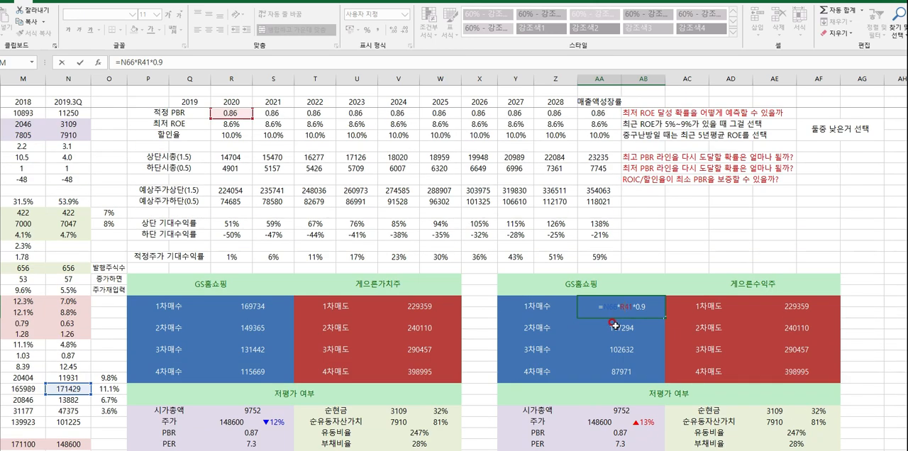
scroll(614, 324, "down", 3)
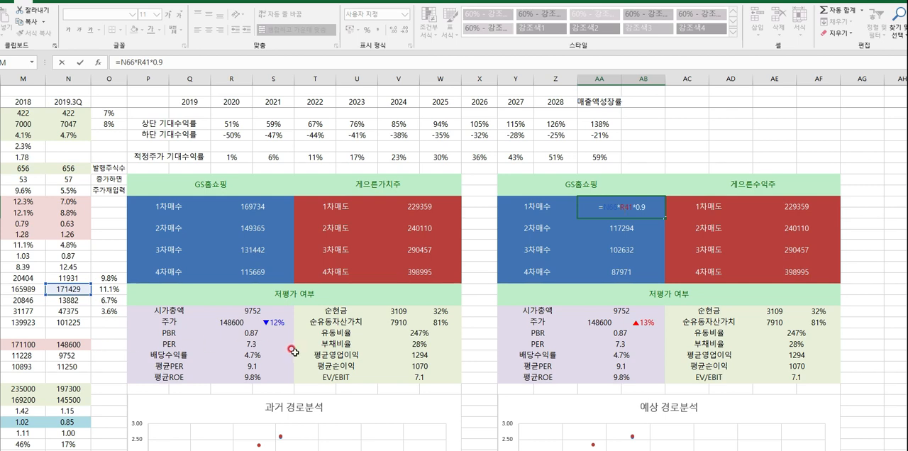
scroll(293, 351, "up", 2)
scroll(293, 351, "up", 4)
scroll(293, 351, "down", 4)
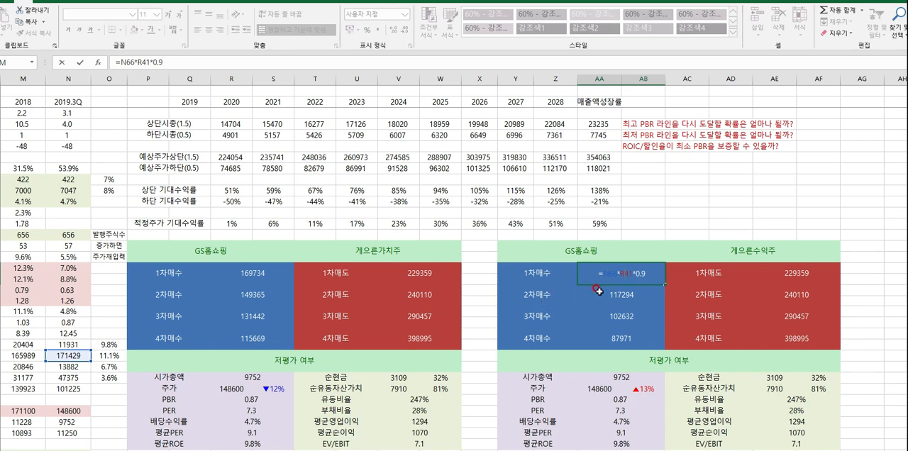
- Recheck the 게으른수익주 1차매수 formula against the 적정 PBR row in the 최저ROE block
key("Escape")
double_click(640, 272)
scroll(304, 327, "up", 6)
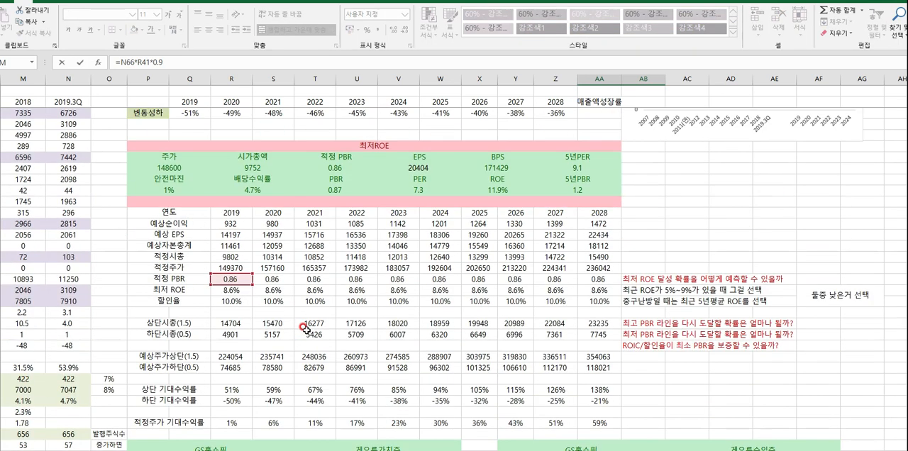
scroll(416, 368, "down", 7)
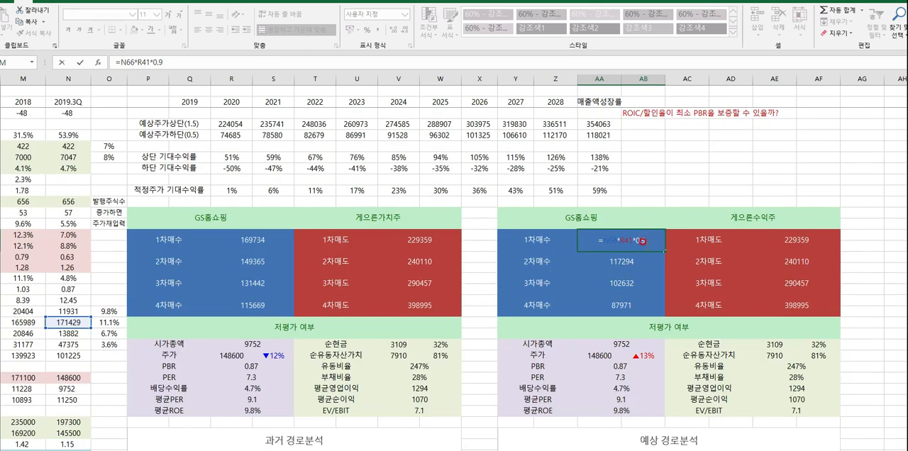
key("Return")
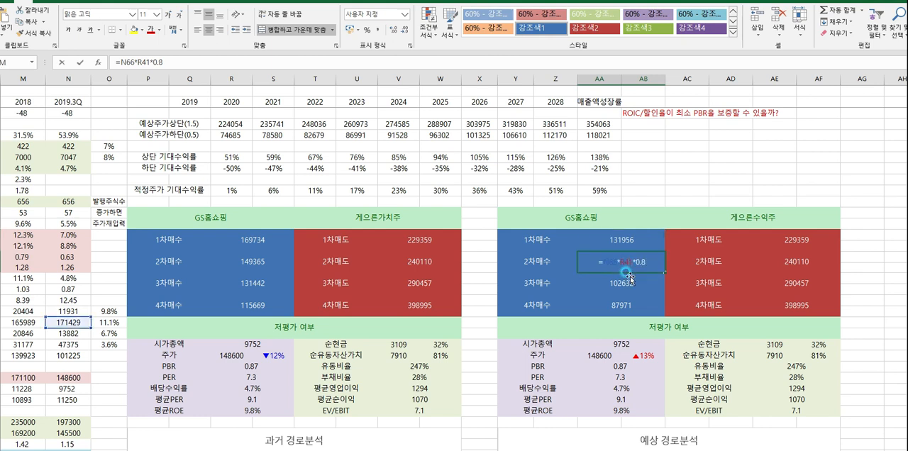
- Inspect the 2차매수, 3차매수 and 4차매수 formulas in the 게으른수익주 table and review its buy prices
double_click(631, 262)
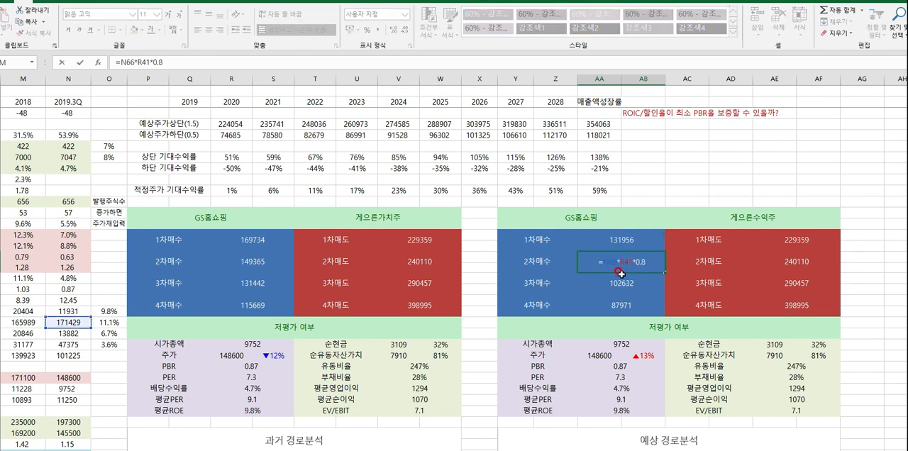
key("Escape")
double_click(622, 284)
key("Escape")
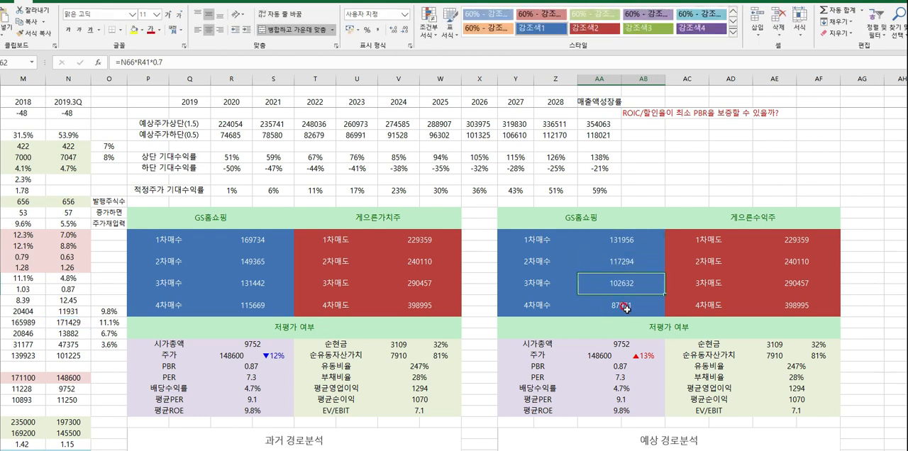
double_click(627, 307)
key("Escape")
left_click_drag(622, 240, 628, 306)
- Inspect the percentage formula beside 주가 in the 게으른수익주 table's 저평가 여부 section
left_click(572, 358)
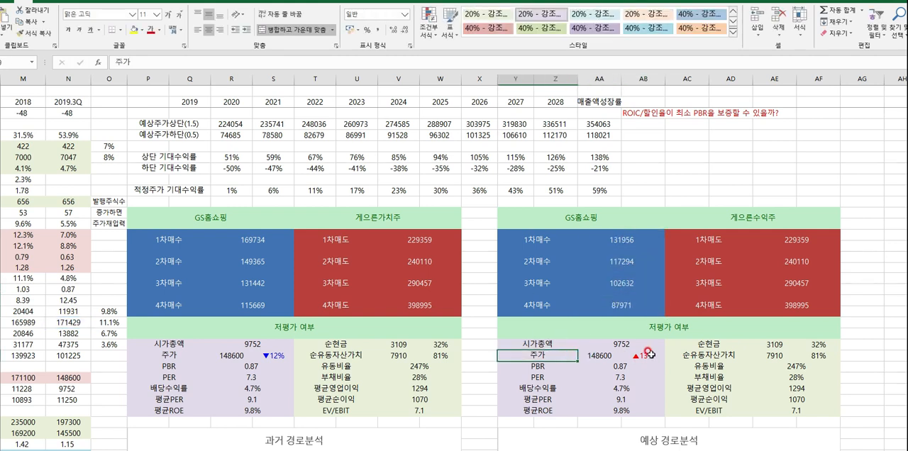
left_click(649, 353)
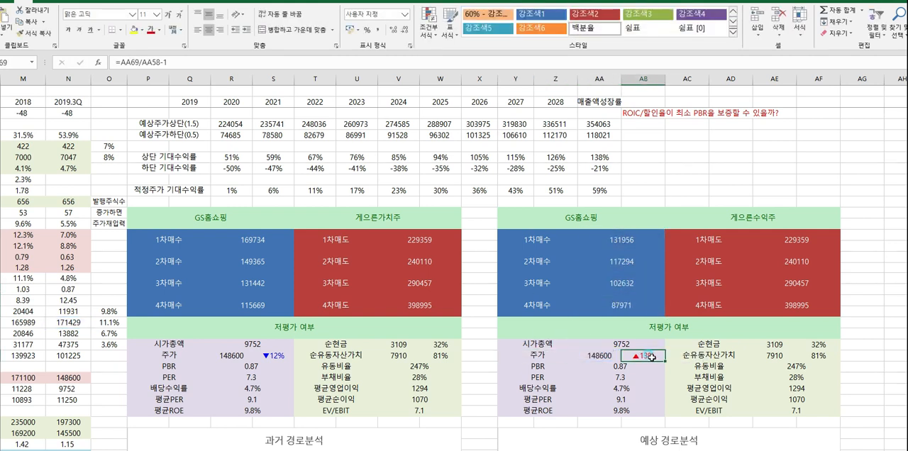
double_click(651, 358)
key("Escape")
- Inspect the 1차매도 to 3차매도 formulas in the 게으른수익주 table and their links to the 게으른가치주 table
double_click(814, 239)
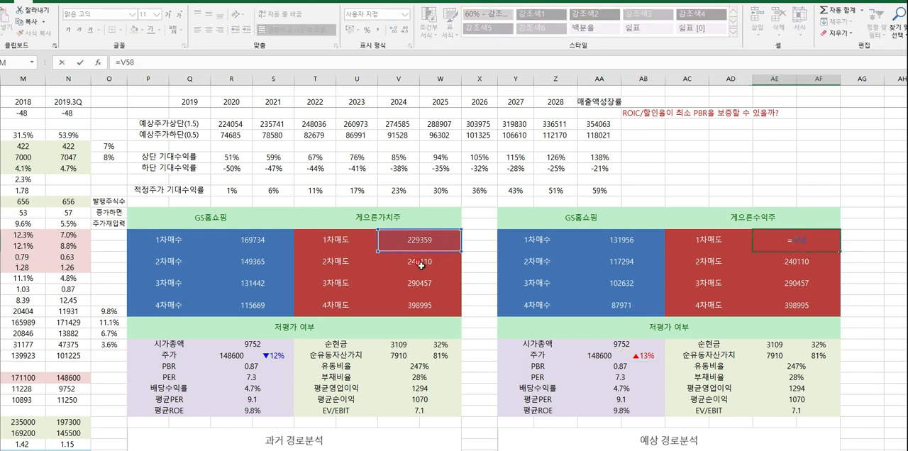
key("Escape")
double_click(777, 262)
key("Escape")
double_click(792, 290)
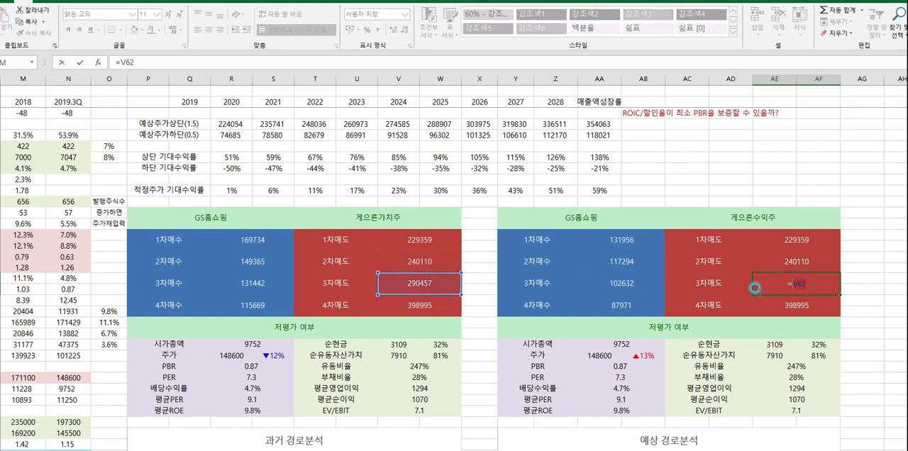
key("Escape")
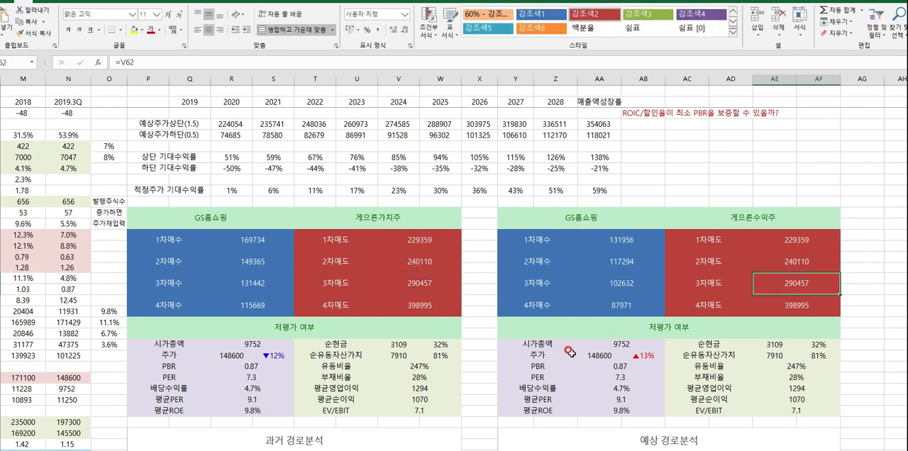
- Compare the percentage beside 주가 in the 게으른수익주 table with its 1차매수 price
scroll(595, 291, "up", 3)
scroll(624, 340, "down", 3)
left_click(651, 358)
left_click(614, 245)
left_click(642, 354)
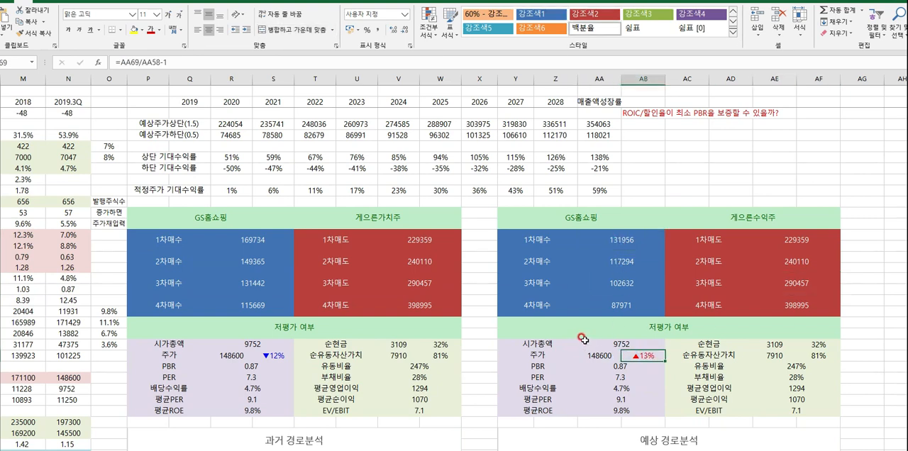
- Compare the 저평가 여부 sections of the 게으른가치주 and 게으른수익주 tables and the 경로분석 charts beneath them
scroll(583, 340, "down", 2)
scroll(577, 340, "up", 3)
scroll(469, 320, "down", 2)
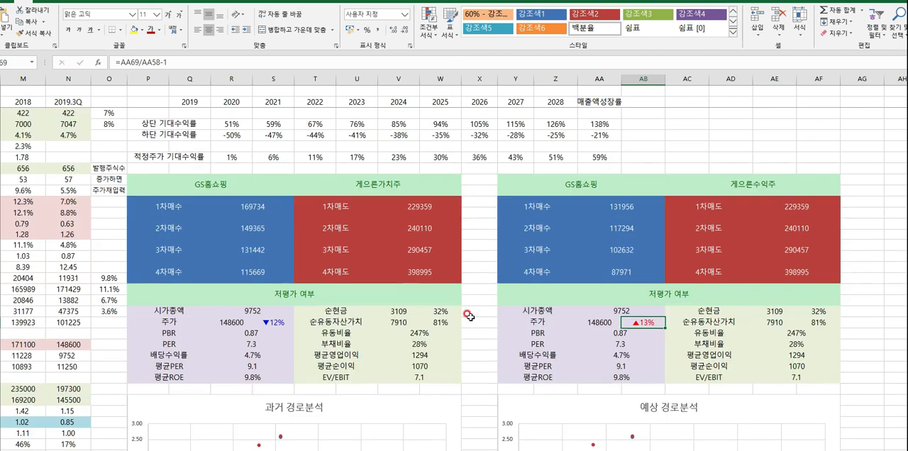
scroll(589, 353, "down", 3)
scroll(376, 323, "down", 2)
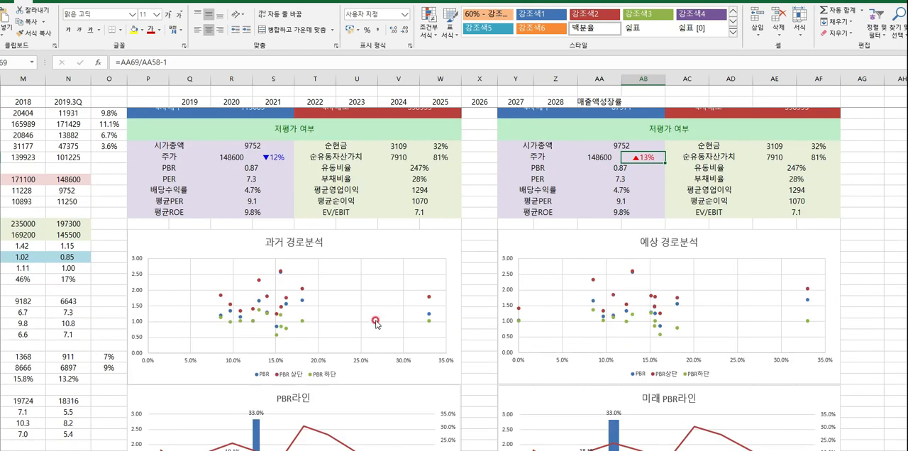
scroll(381, 317, "up", 4)
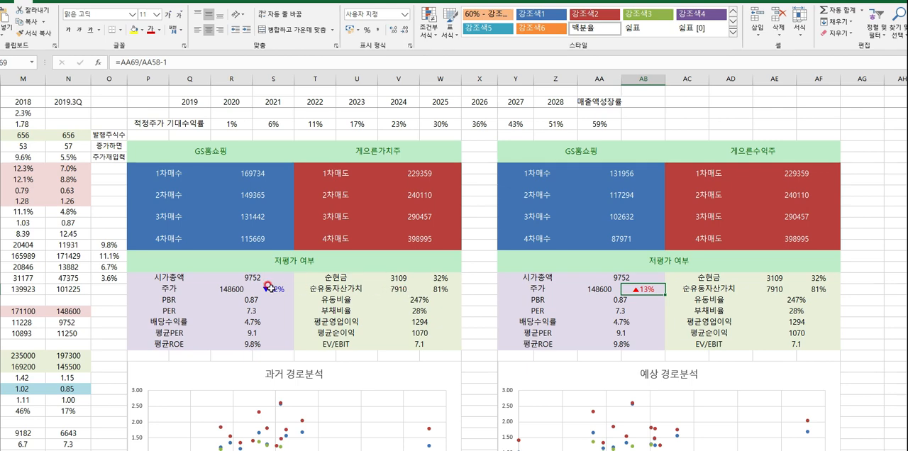
scroll(394, 287, "down", 7)
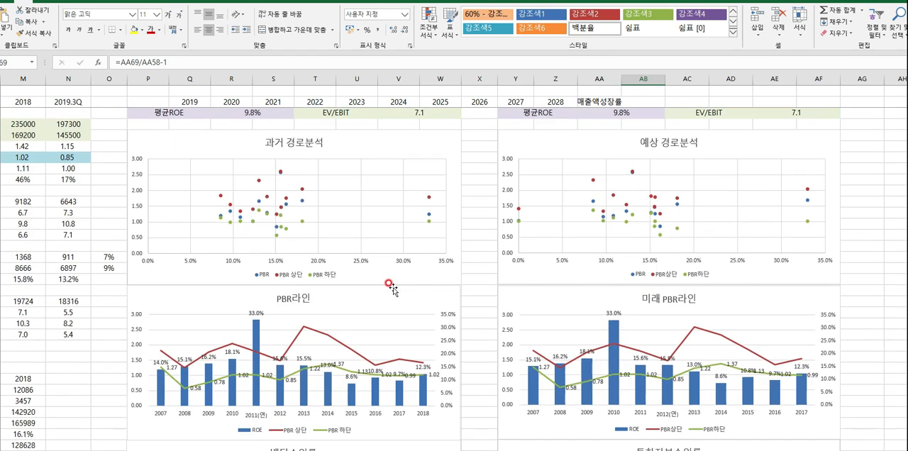
- Review the valuation charts from 과거 경로분석 and PBR라인 through 배당수익률 and 5년평균 EV/OPS to 순유동자산가치
left_click(249, 169)
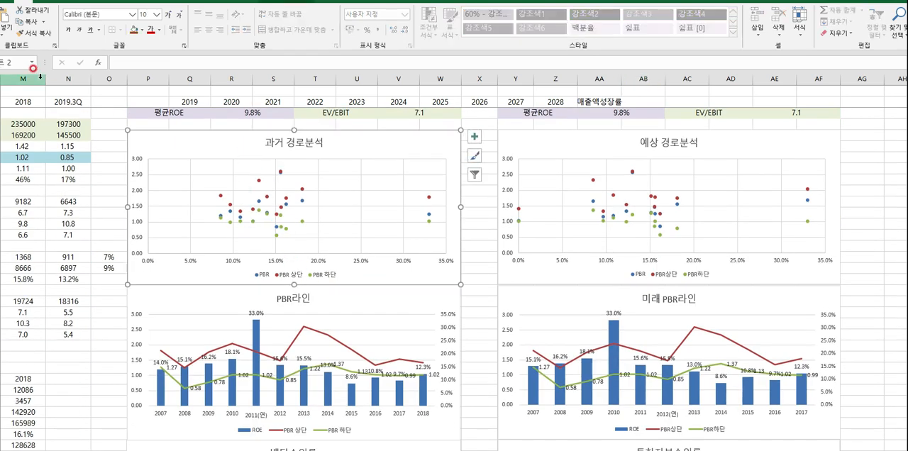
scroll(308, 309, "down", 10)
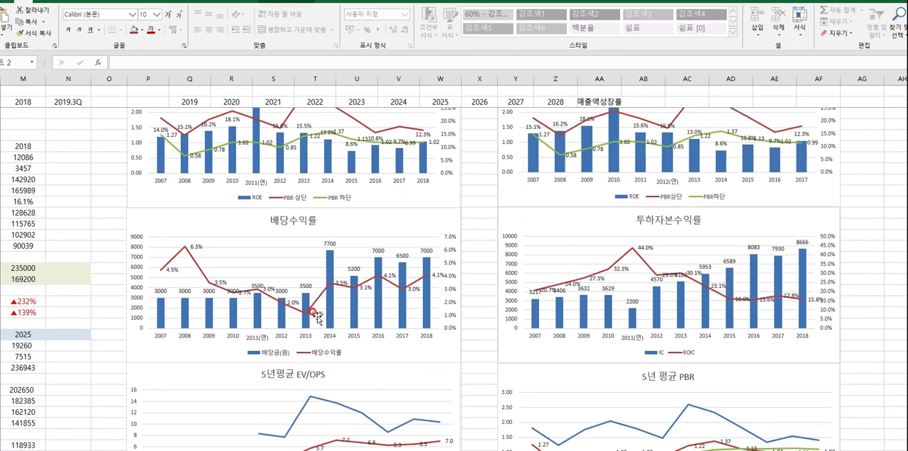
scroll(305, 312, "down", 4)
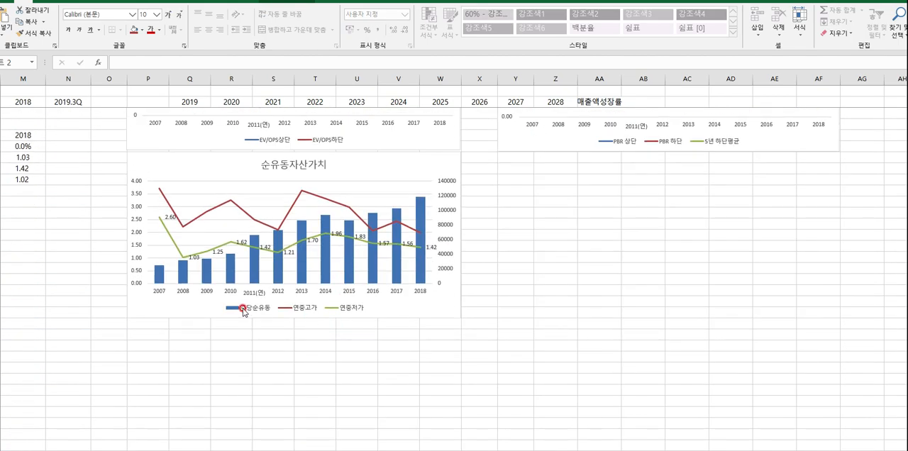
scroll(303, 310, "up", 6)
scroll(303, 310, "up", 12)
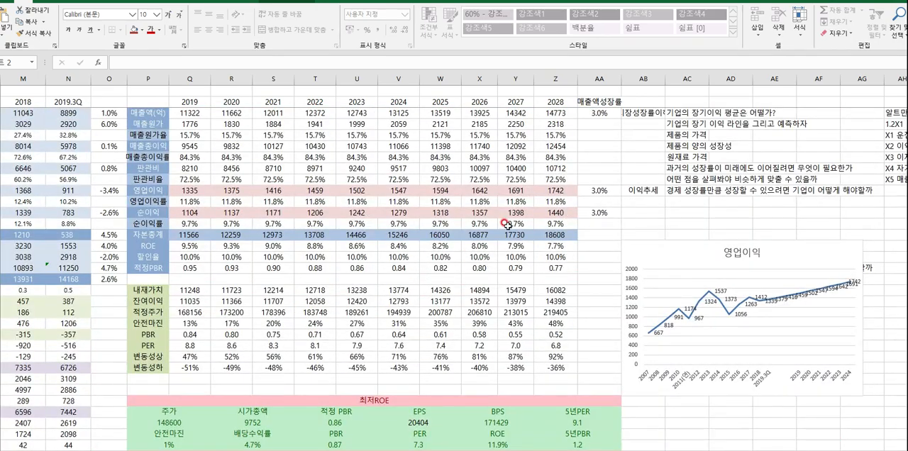
- Survey the 2007 to 2019.3Q historical data from the income rows down to the 예상ROE, 실제ROE and 미래예상 tables
left_click_drag(555, 180, 18, 190)
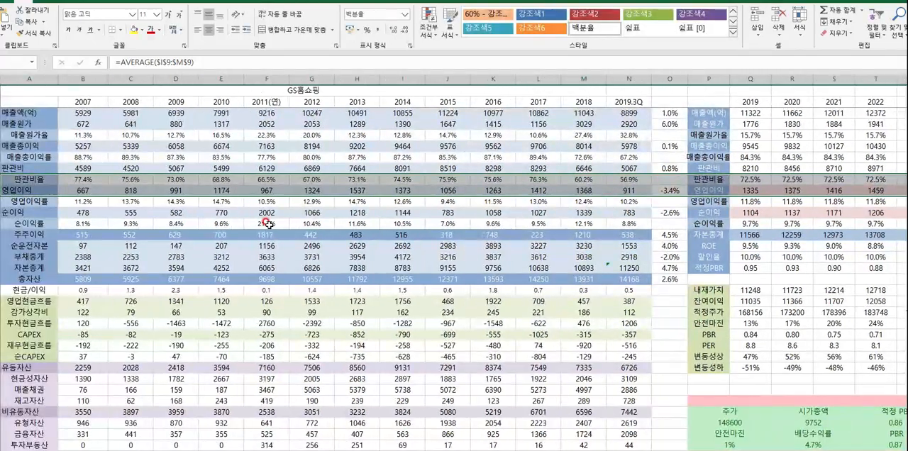
scroll(269, 224, "down", 3)
scroll(269, 225, "up", 3)
left_click(628, 301)
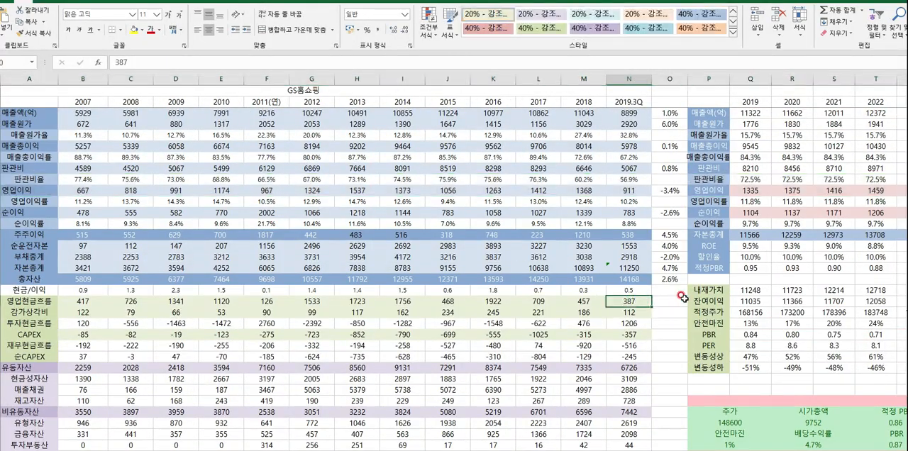
scroll(638, 379, "down", 15)
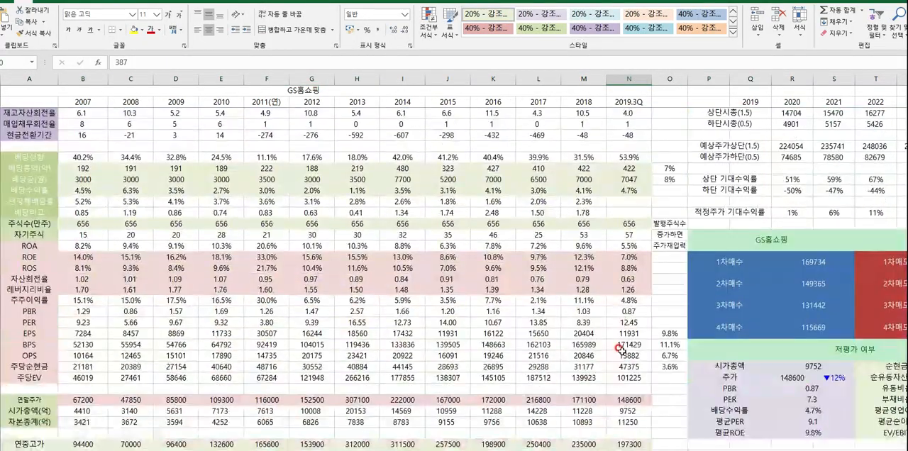
scroll(619, 350, "down", 12)
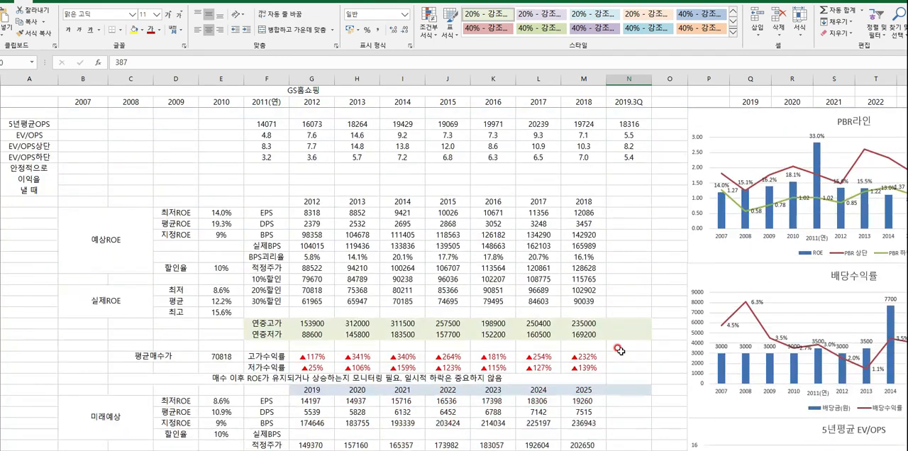
scroll(616, 349, "up", 18)
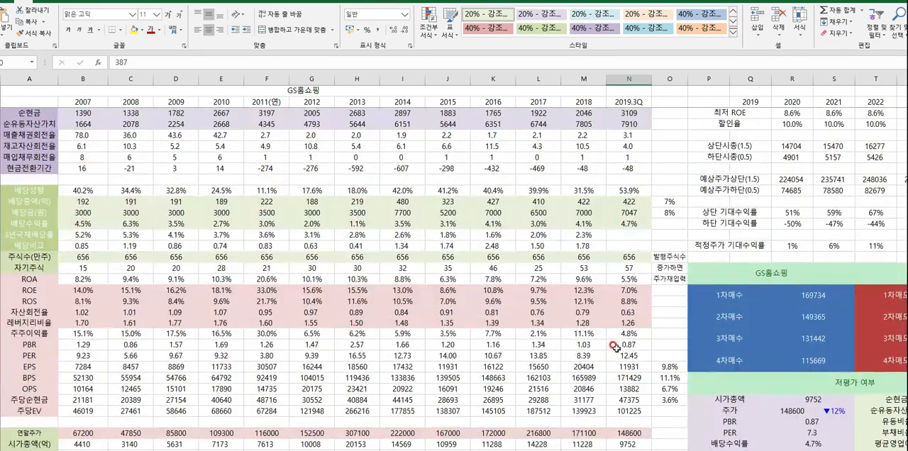
- Return to the 과거 and 예상 경로분석 charts and review the 최저ROE table and the 2019–2028 forecasts above it
left_click_drag(616, 346, 638, 347)
scroll(595, 343, "down", 4)
scroll(593, 341, "down", 6)
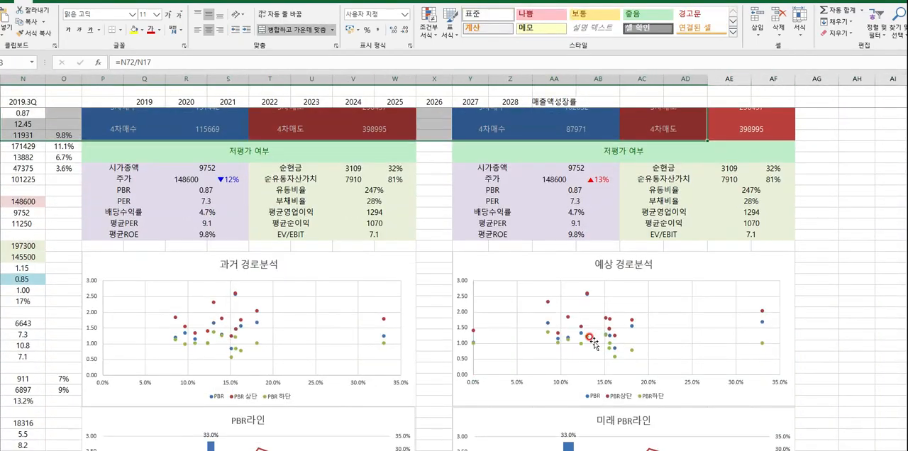
scroll(590, 340, "up", 12)
scroll(587, 341, "up", 11)
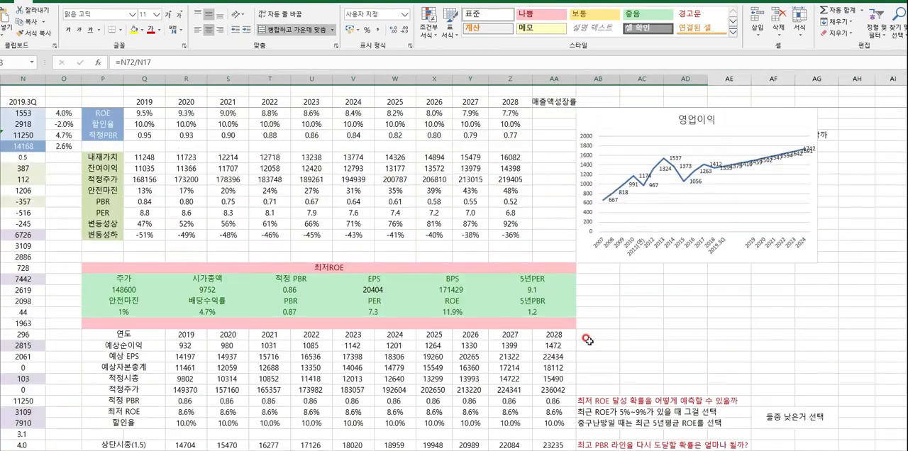
left_click(553, 312)
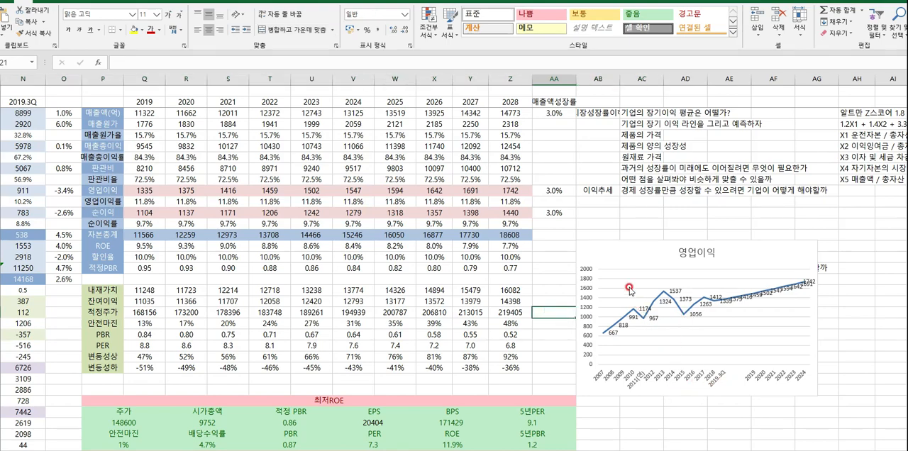
- Examine the historical 순이익 and 2012 자본총계 figures, plus the cash flow, balance sheet, dividend and profitability rows below
left_click_drag(614, 213, 1, 213)
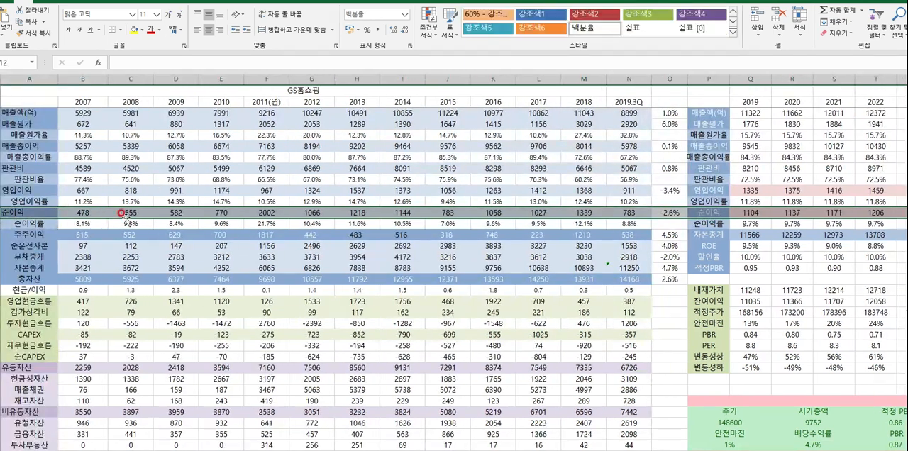
left_click(306, 270)
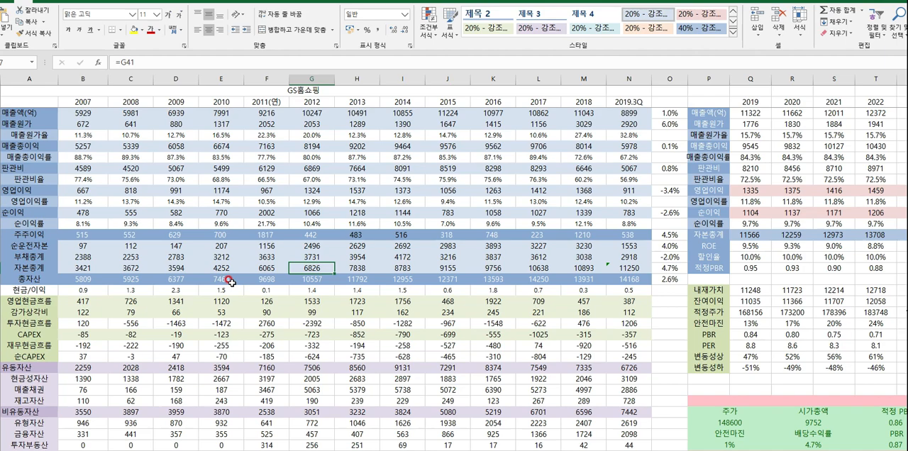
scroll(231, 282, "down", 3)
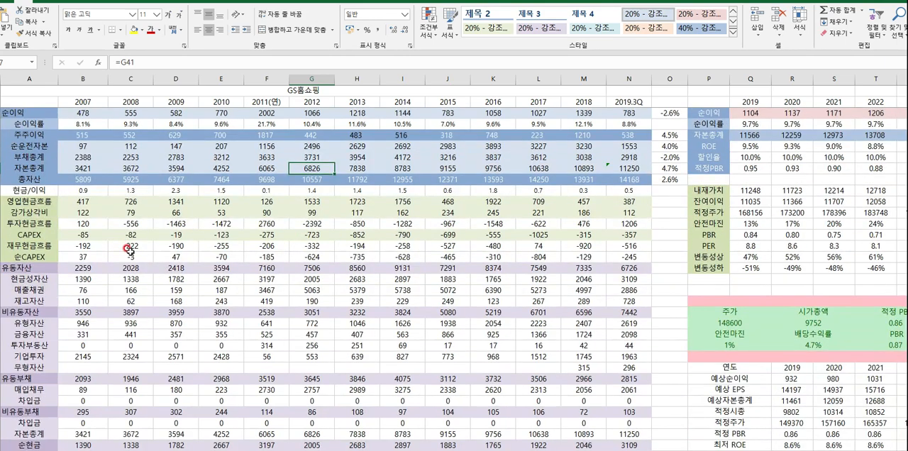
scroll(130, 250, "down", 7)
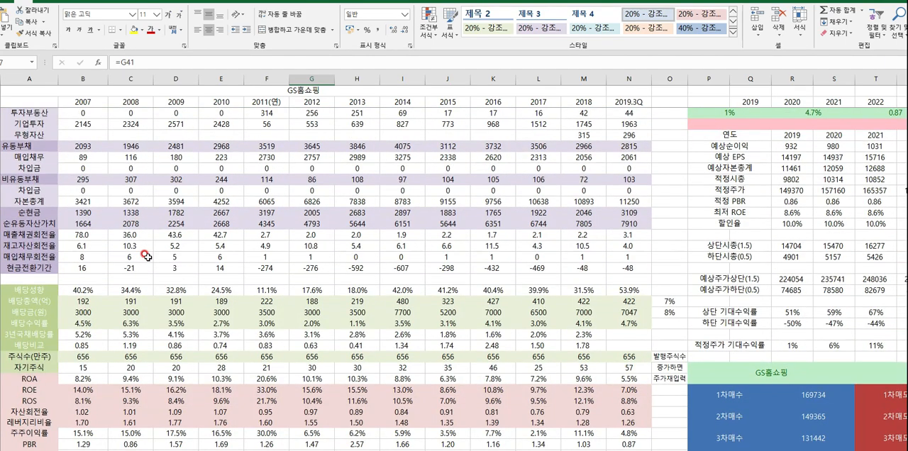
scroll(146, 256, "down", 8)
scroll(146, 255, "down", 4)
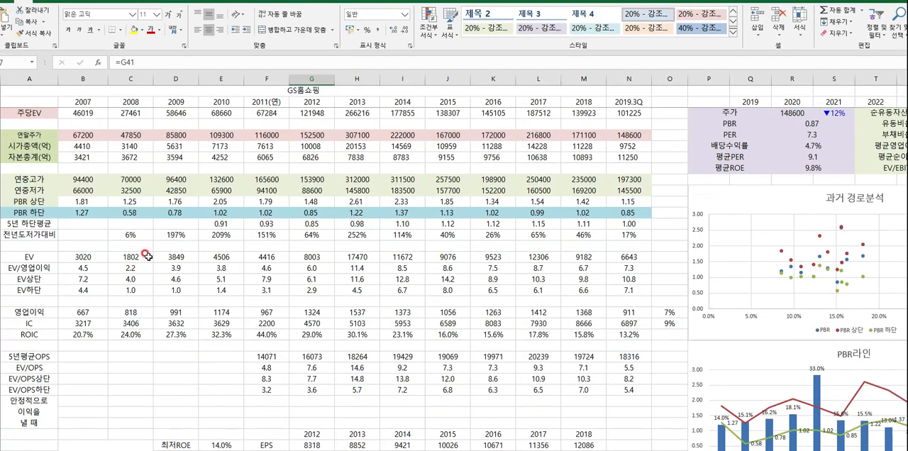
- Highlight the historical EV through ROIC rows and review the 예상ROE, 실제ROE and 미래예상 tables below them
left_click_drag(40, 243, 647, 347)
scroll(552, 323, "down", 6)
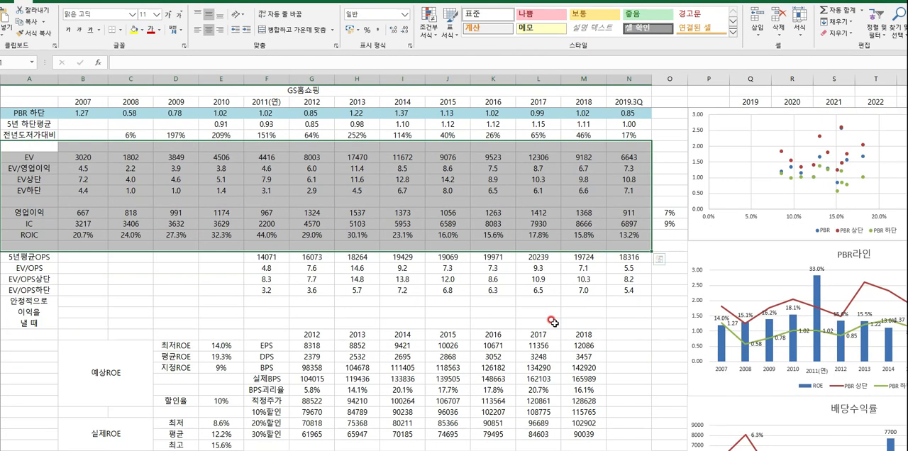
scroll(514, 323, "down", 3)
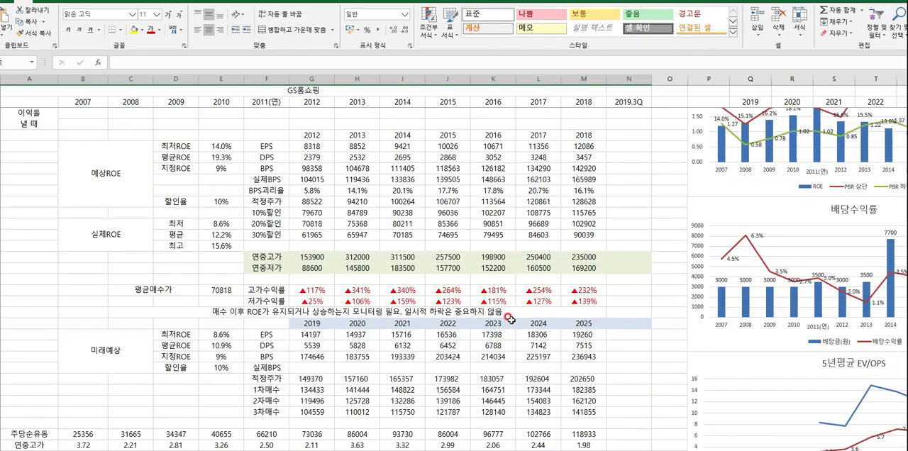
scroll(511, 319, "up", 15)
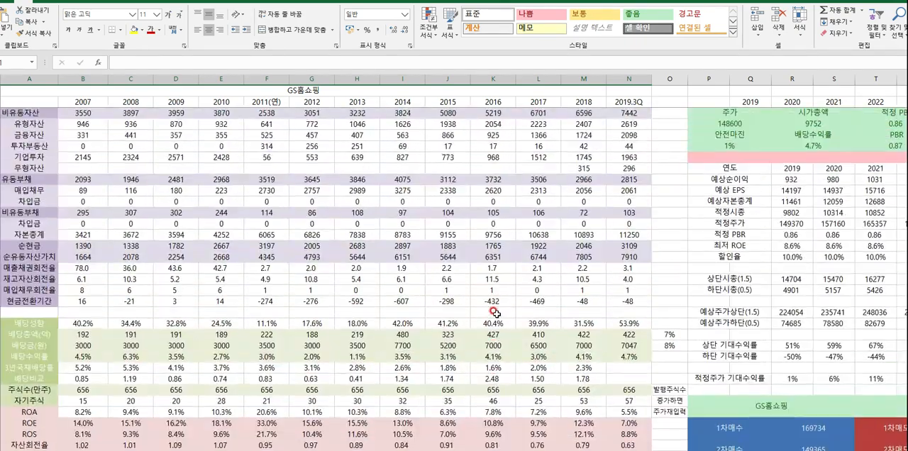